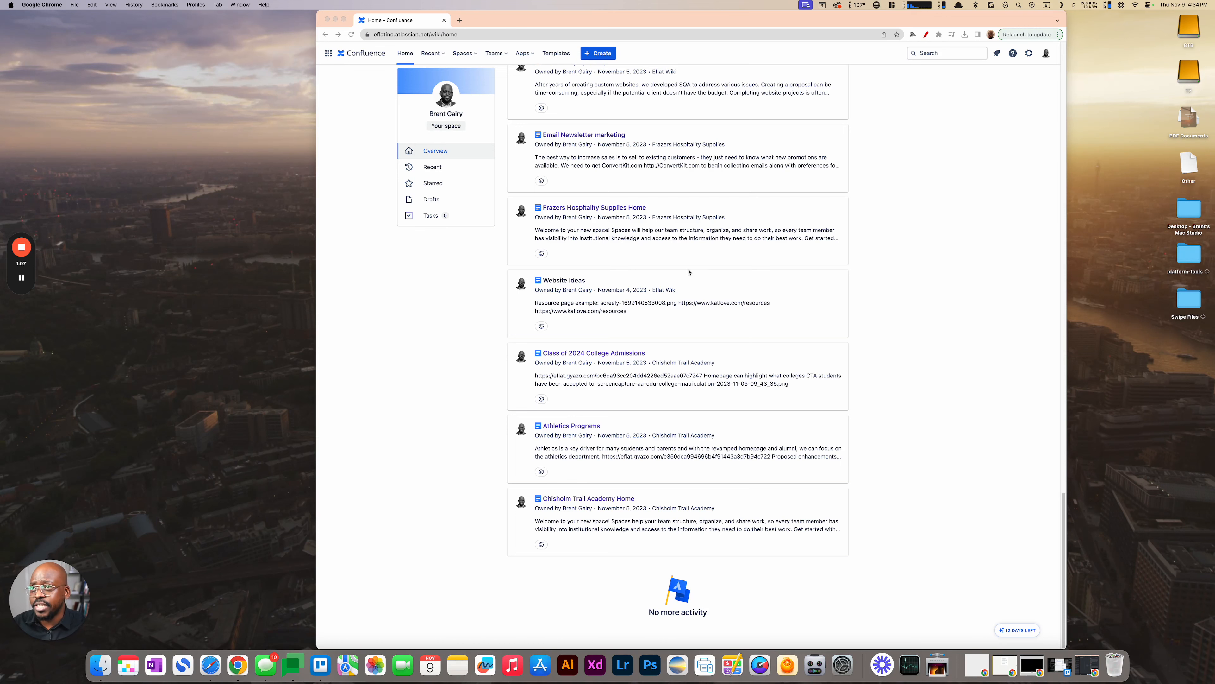
- Expand the recently visited pages on the home feed and look through the recent pages, spaces, teams and apps lists
{"action": "scroll", "coordinate": [658, 244], "scroll_direction": "up", "scroll_amount": 20}
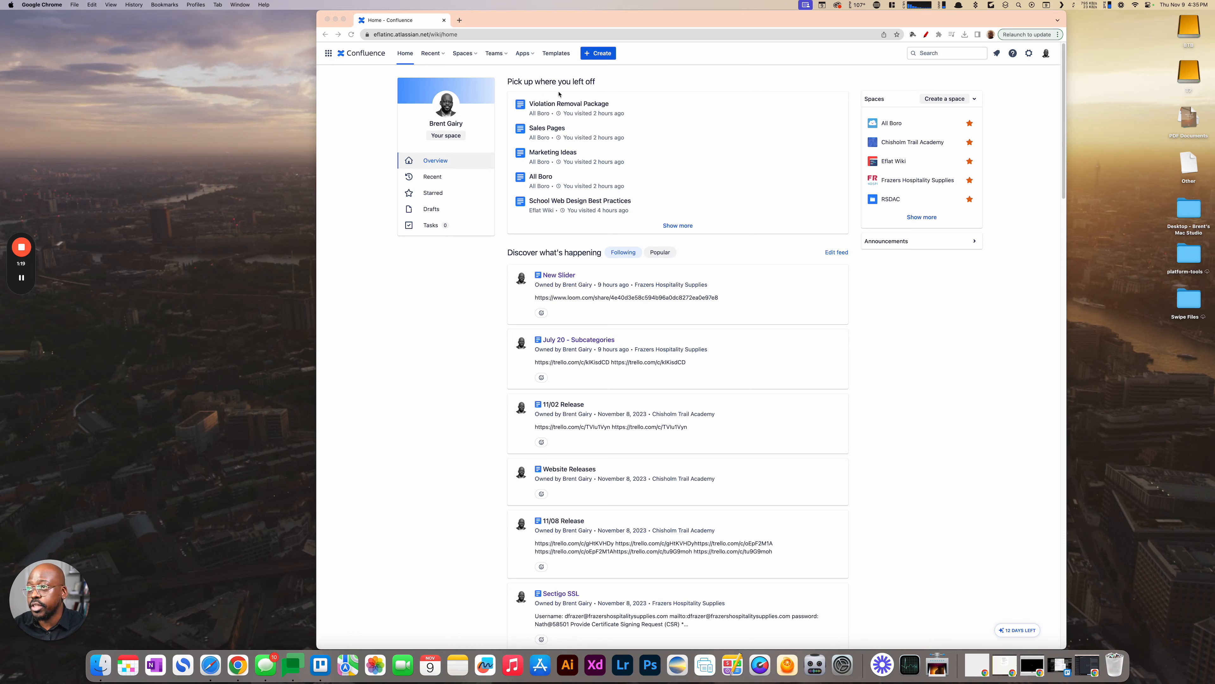
{"action": "left_click", "coordinate": [673, 226]}
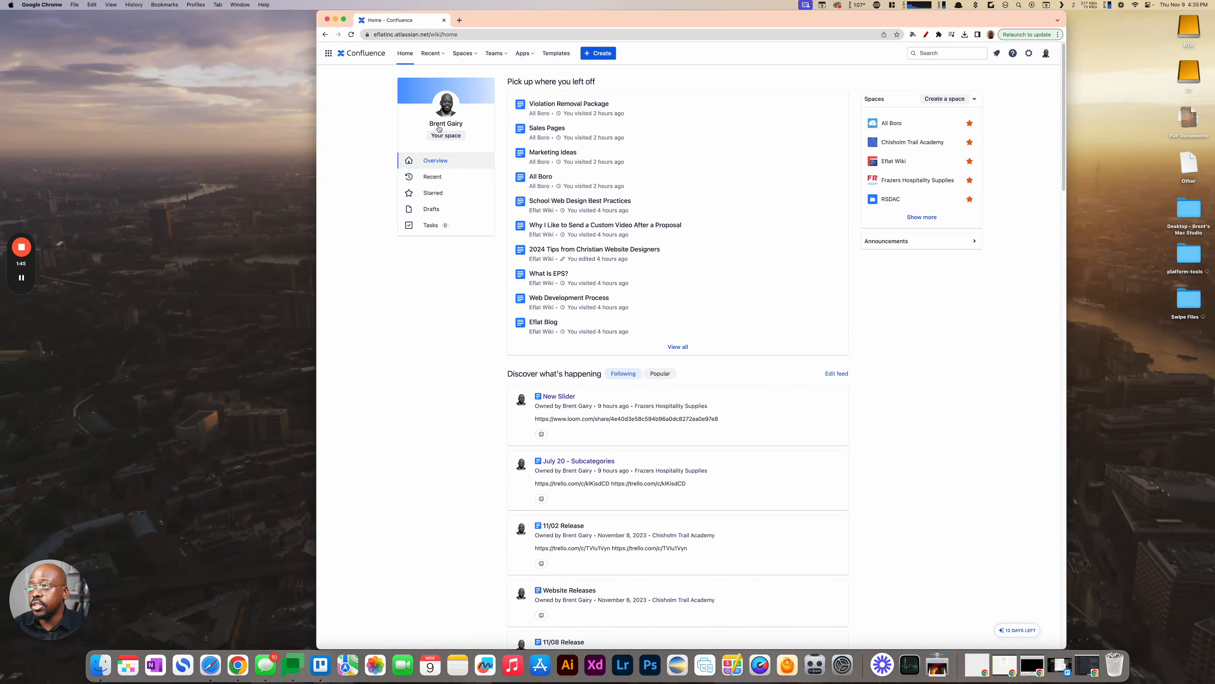
{"action": "left_click", "coordinate": [444, 55]}
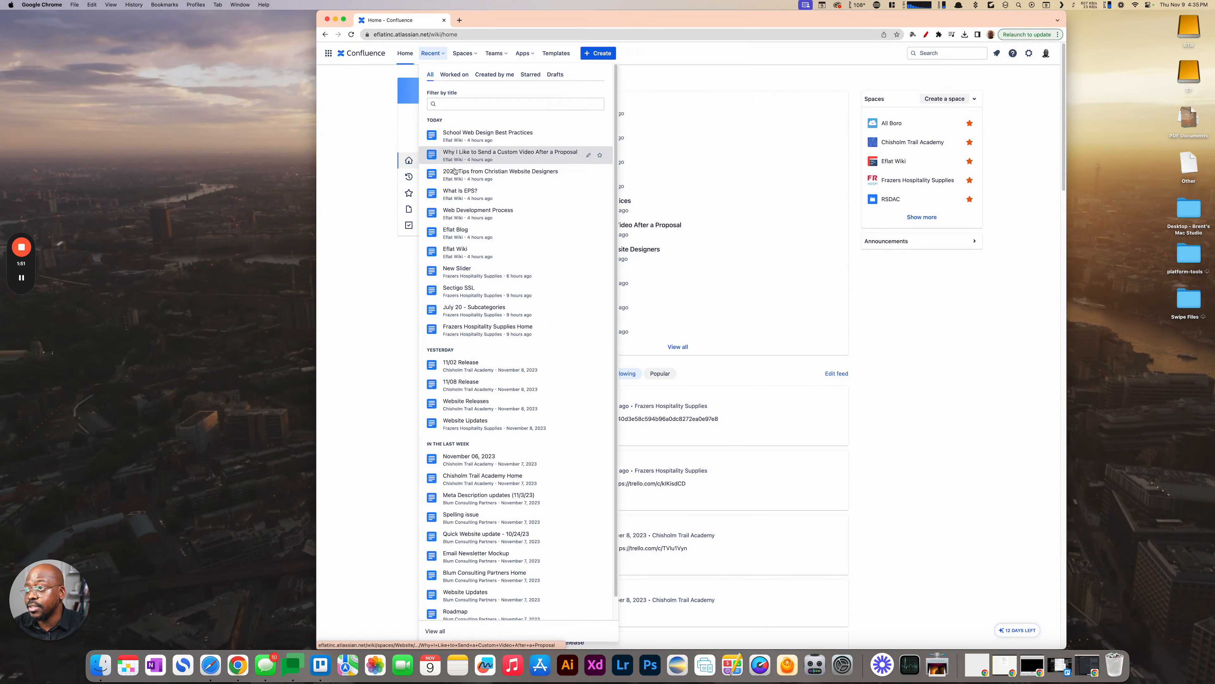
{"action": "left_click", "coordinate": [471, 54]}
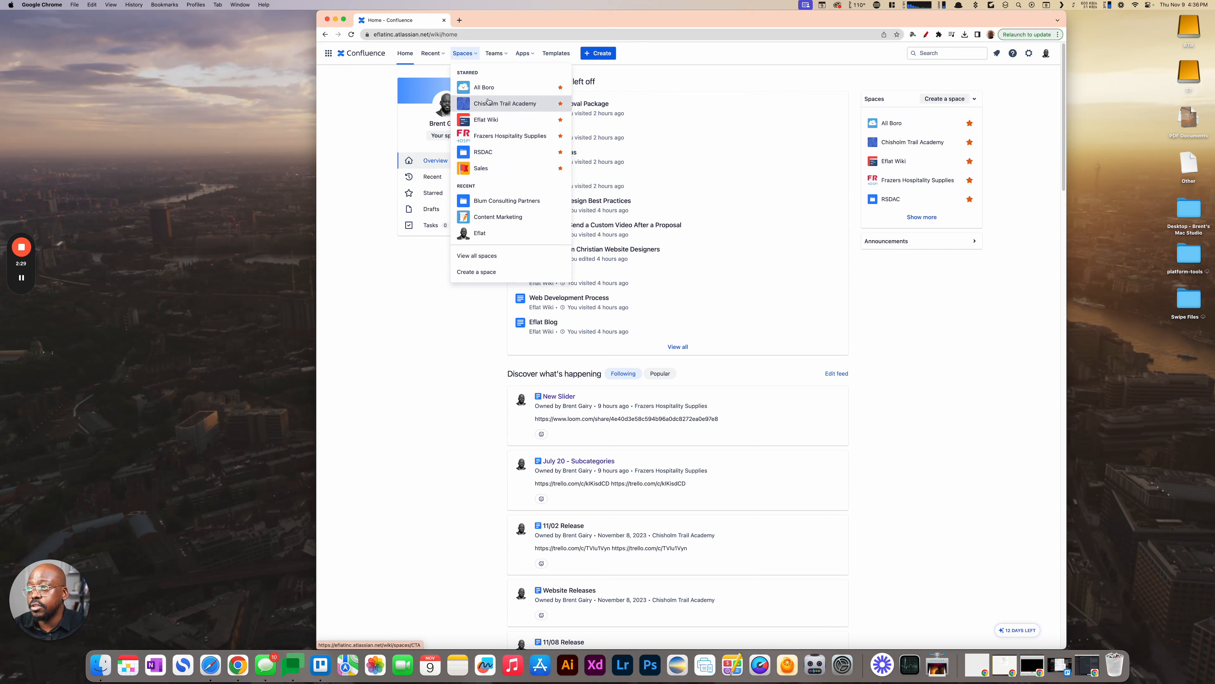
{"action": "left_click", "coordinate": [507, 55]}
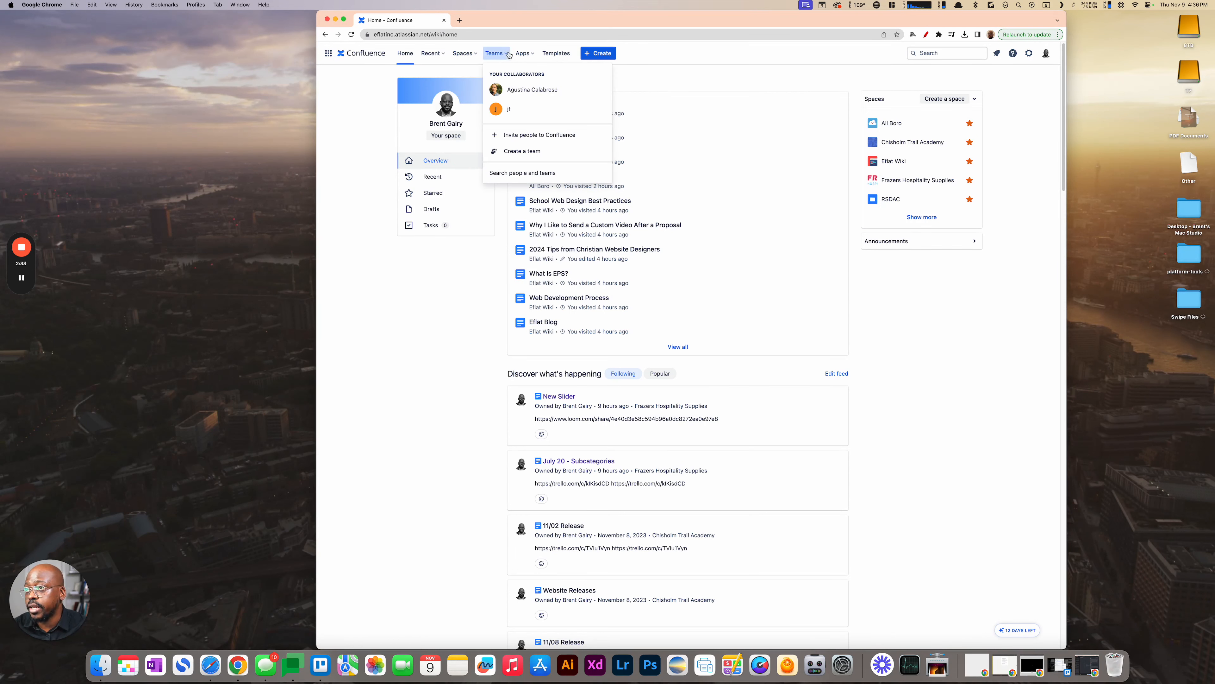
{"action": "left_click", "coordinate": [532, 54]}
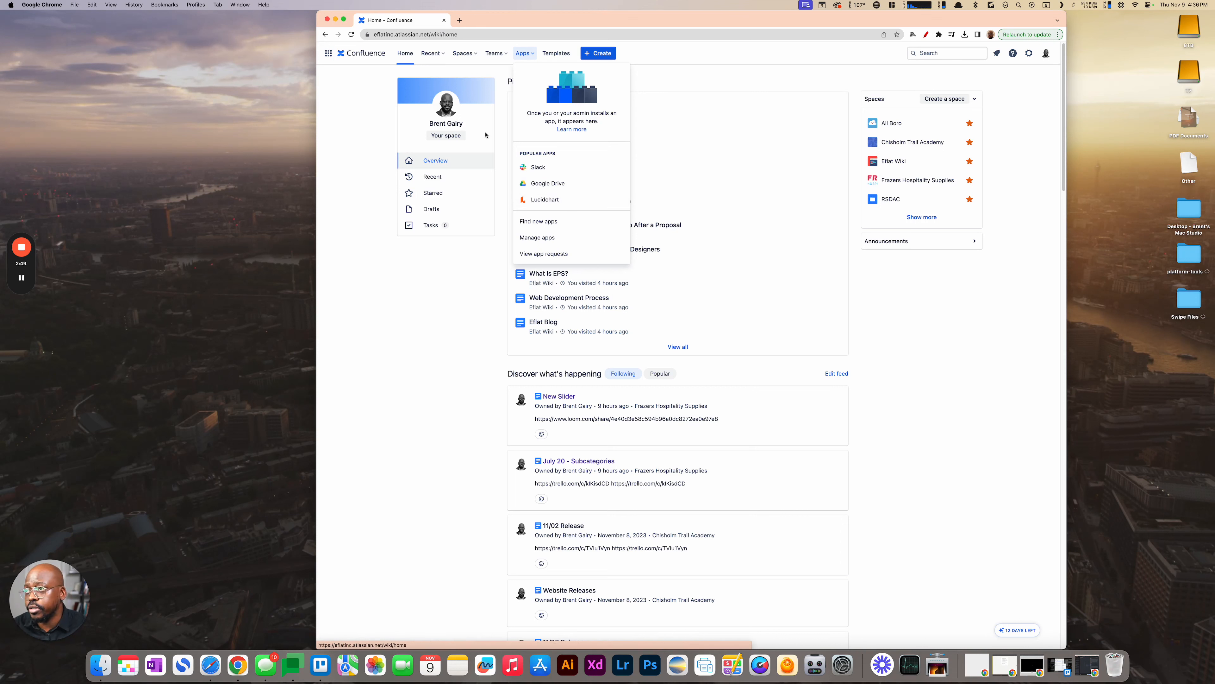
- Open the Eflat Wiki space and view its Sales Pages page and the EPS vs SQA subpage
{"action": "left_click", "coordinate": [478, 54]}
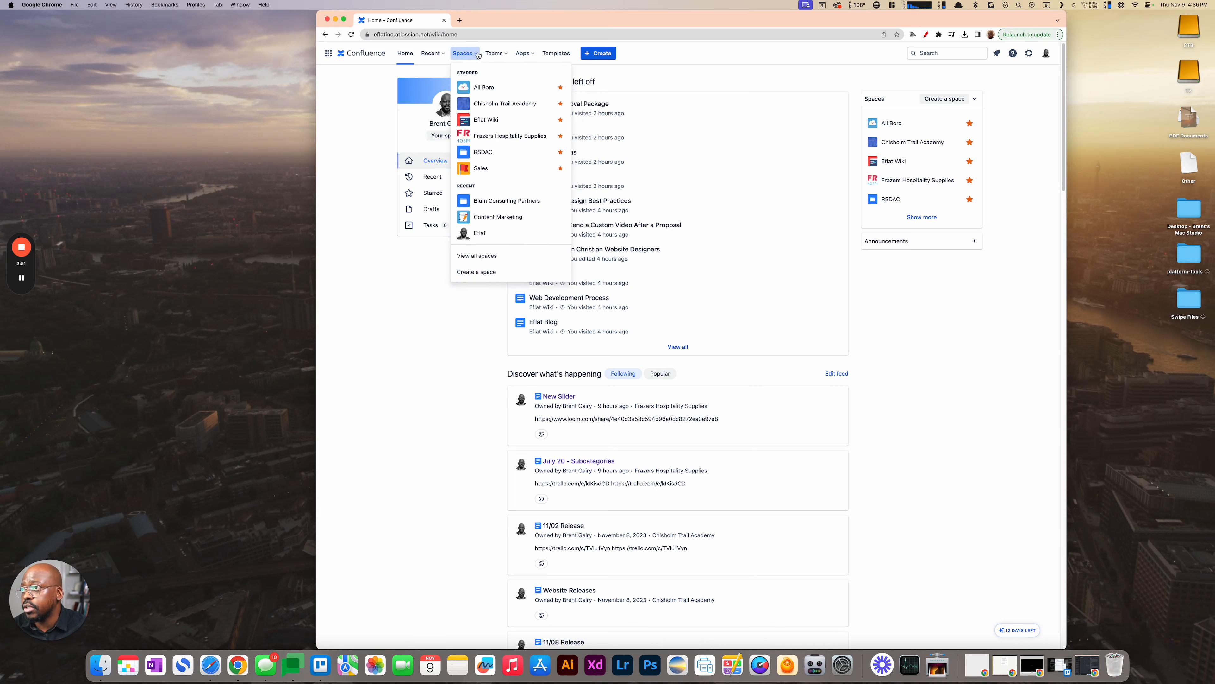
{"action": "left_click", "coordinate": [479, 124]}
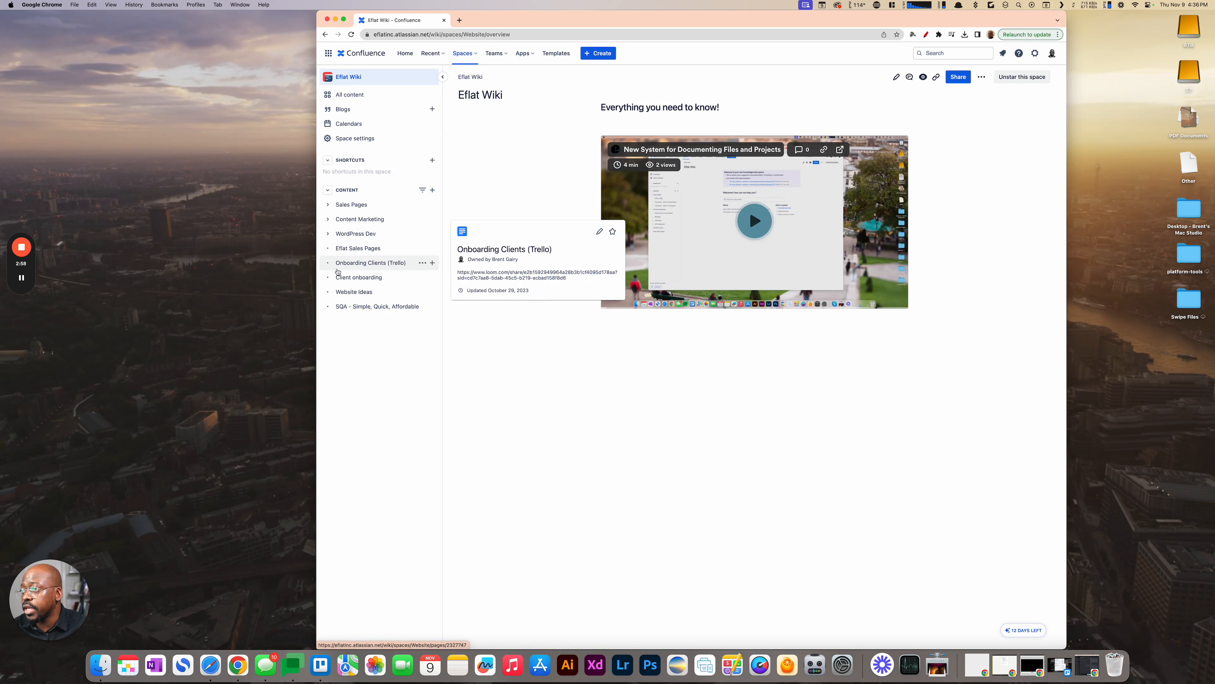
{"action": "left_click", "coordinate": [328, 206]}
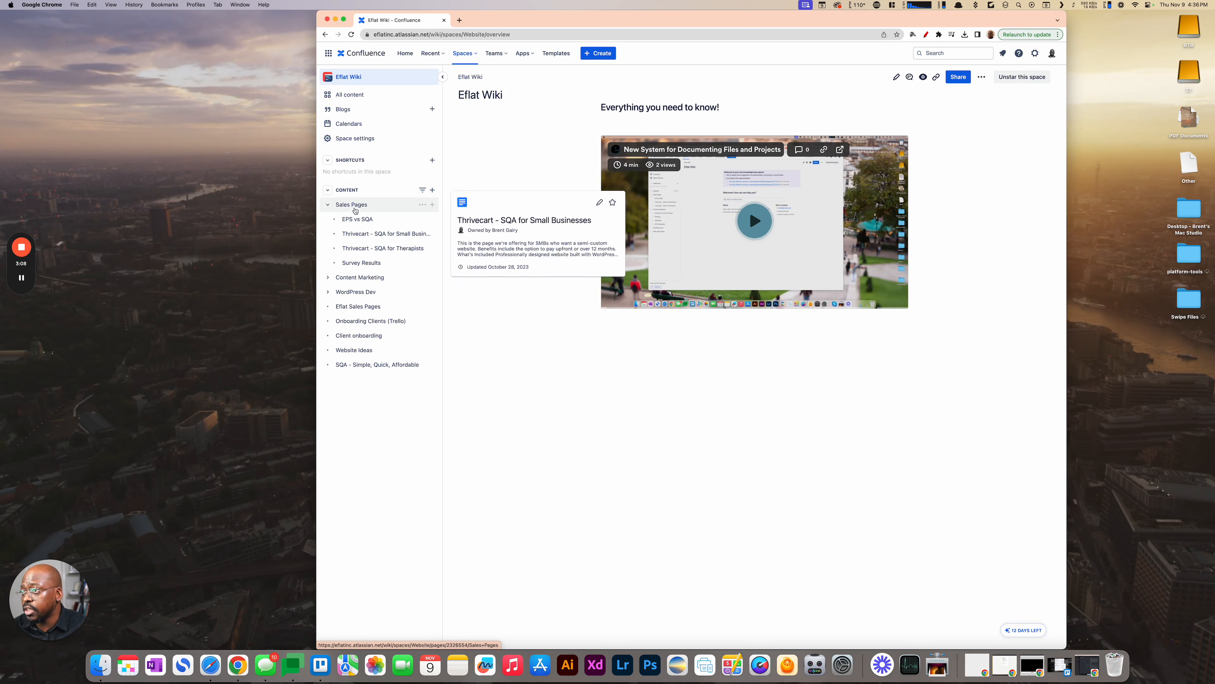
{"action": "left_click", "coordinate": [354, 205]}
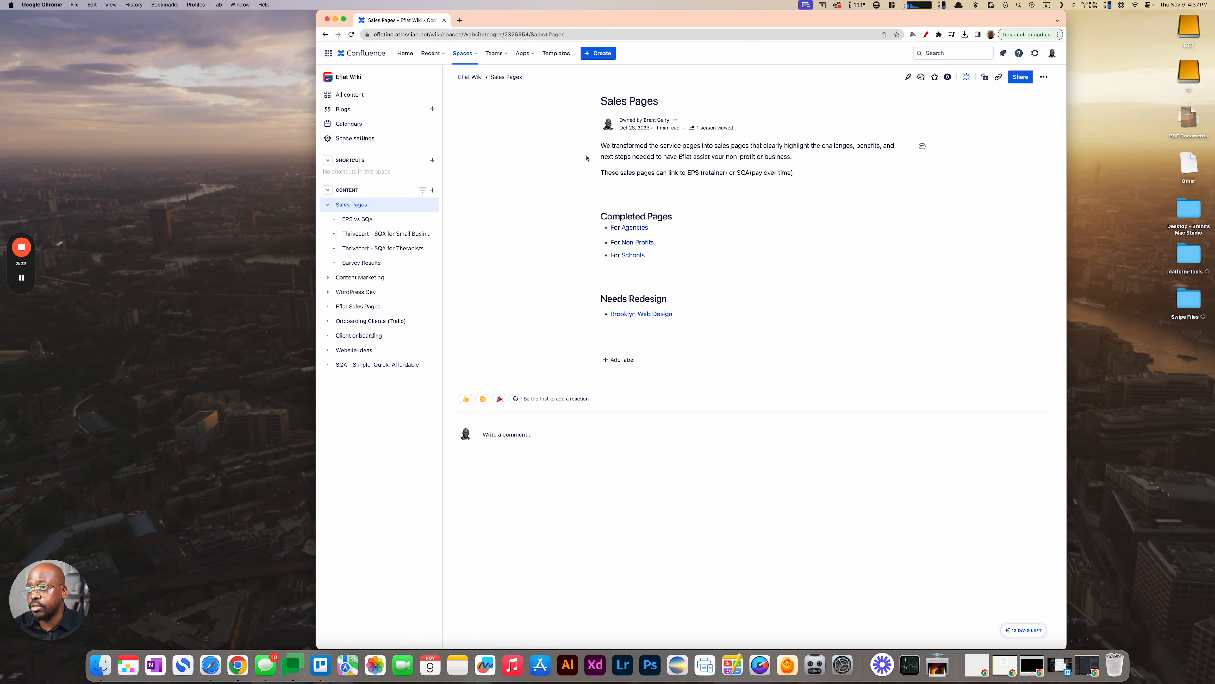
{"action": "left_click", "coordinate": [363, 220]}
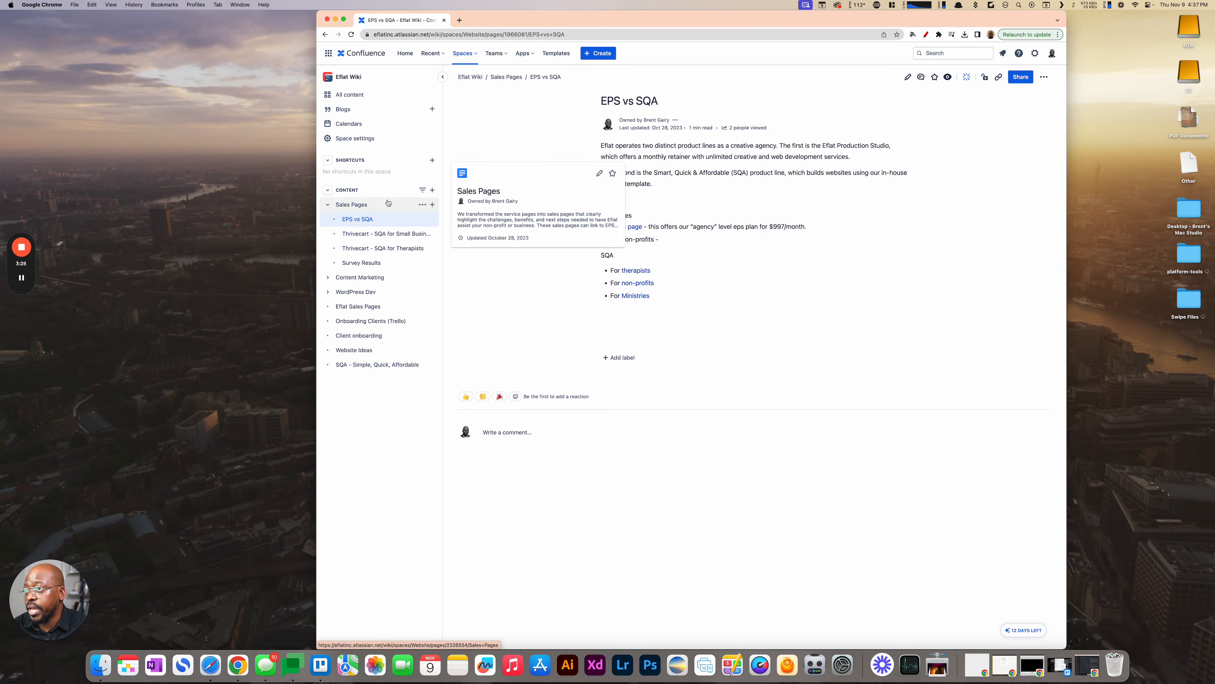
{"action": "left_click", "coordinate": [327, 192]}
{"action": "left_click", "coordinate": [328, 191]}
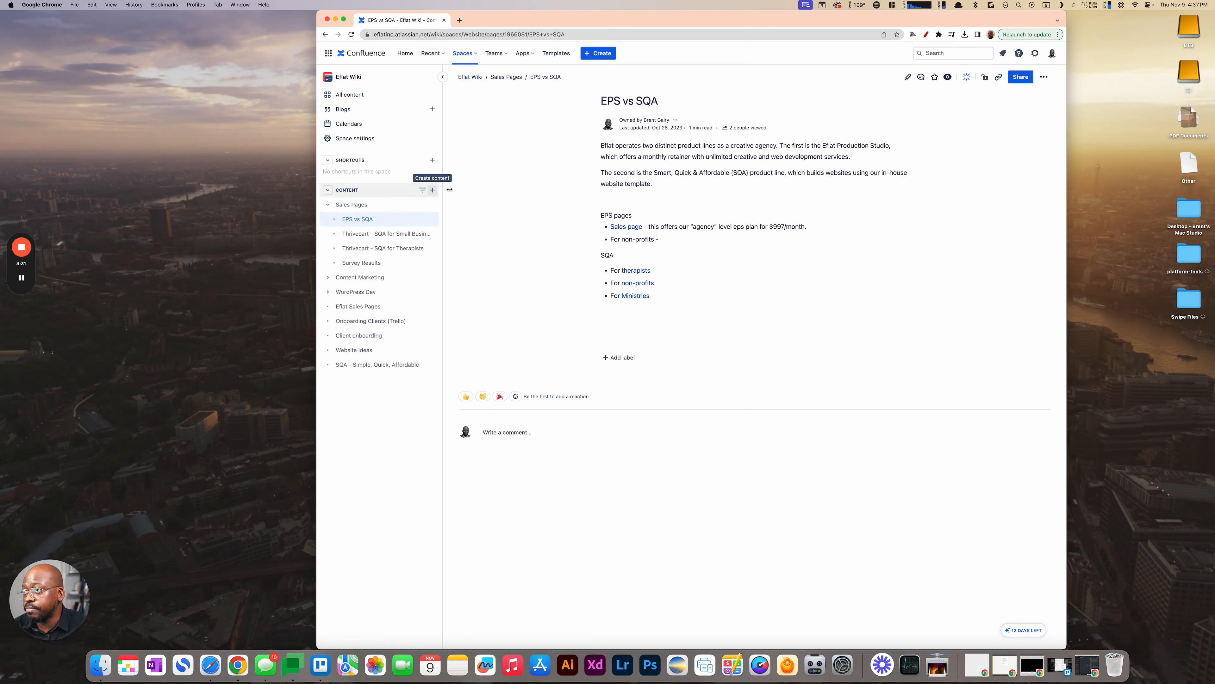
- Create a new page in the Eflat Wiki space and title it "Test Page"
{"action": "left_click", "coordinate": [432, 191]}
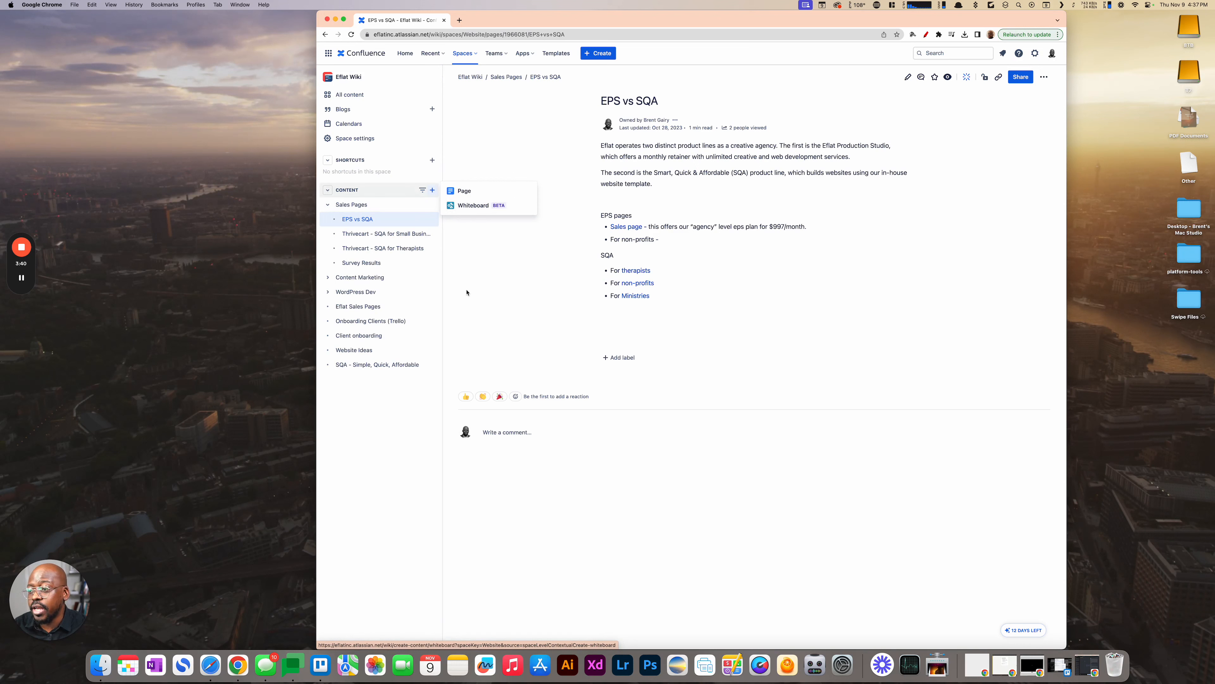
{"action": "left_click", "coordinate": [472, 190]}
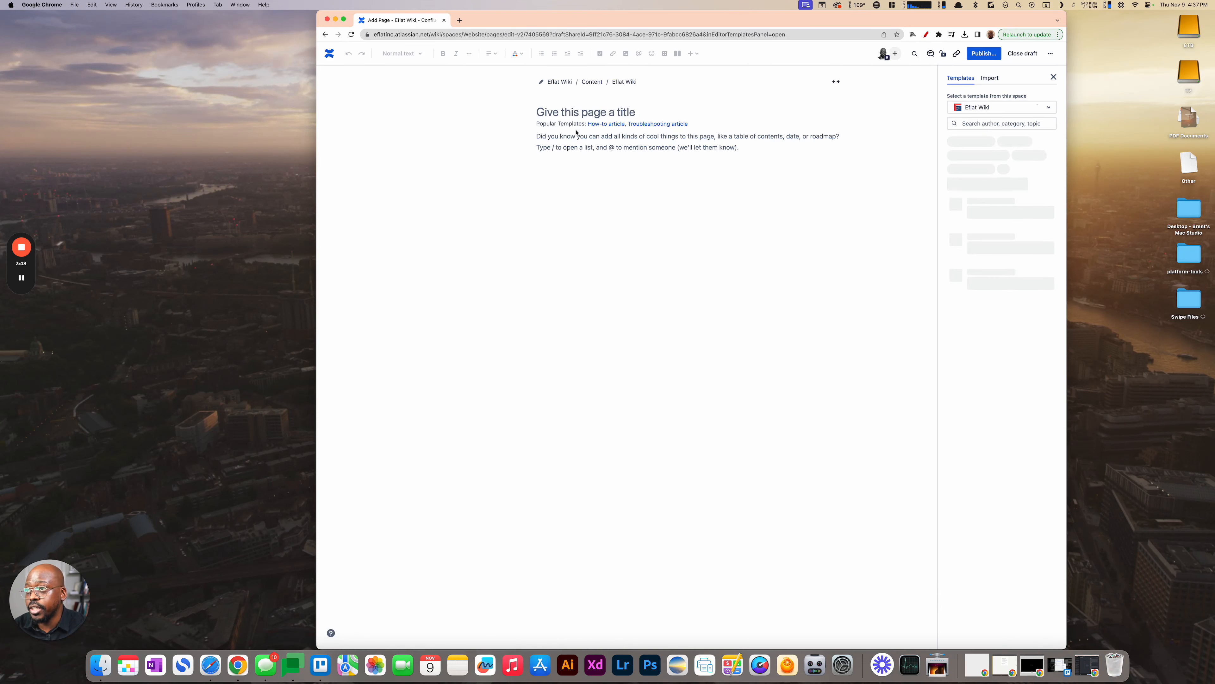
{"action": "type", "text": "Test"}
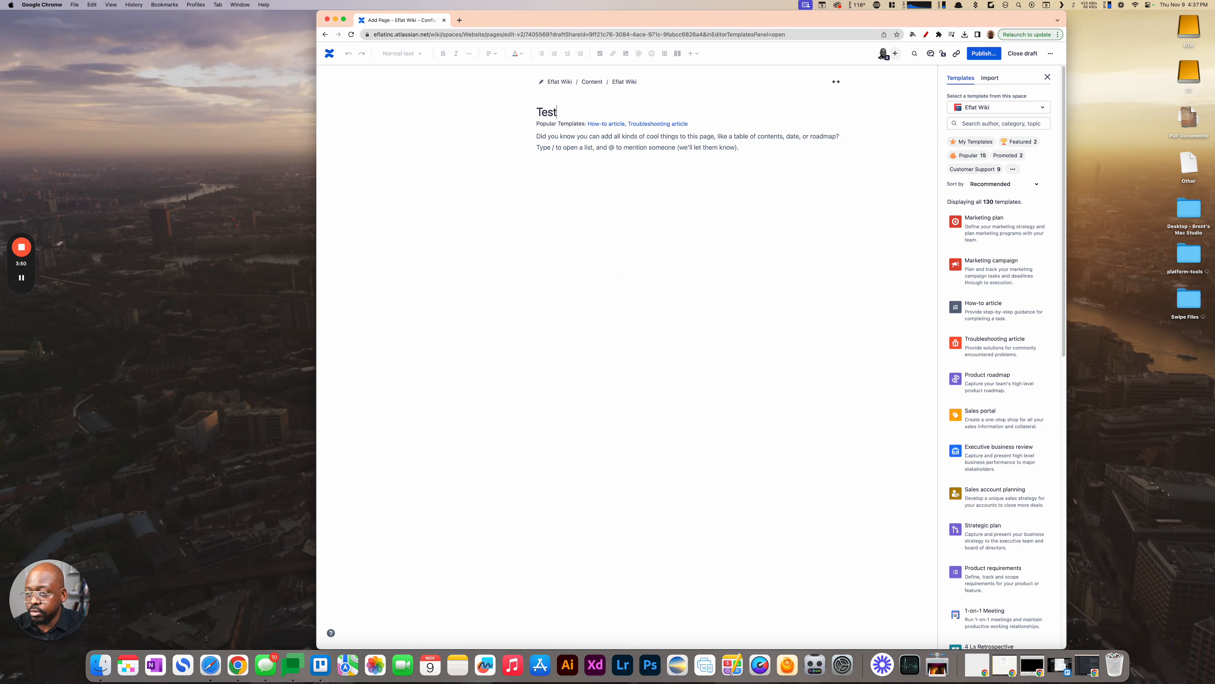
{"action": "type", "text": " Page"}
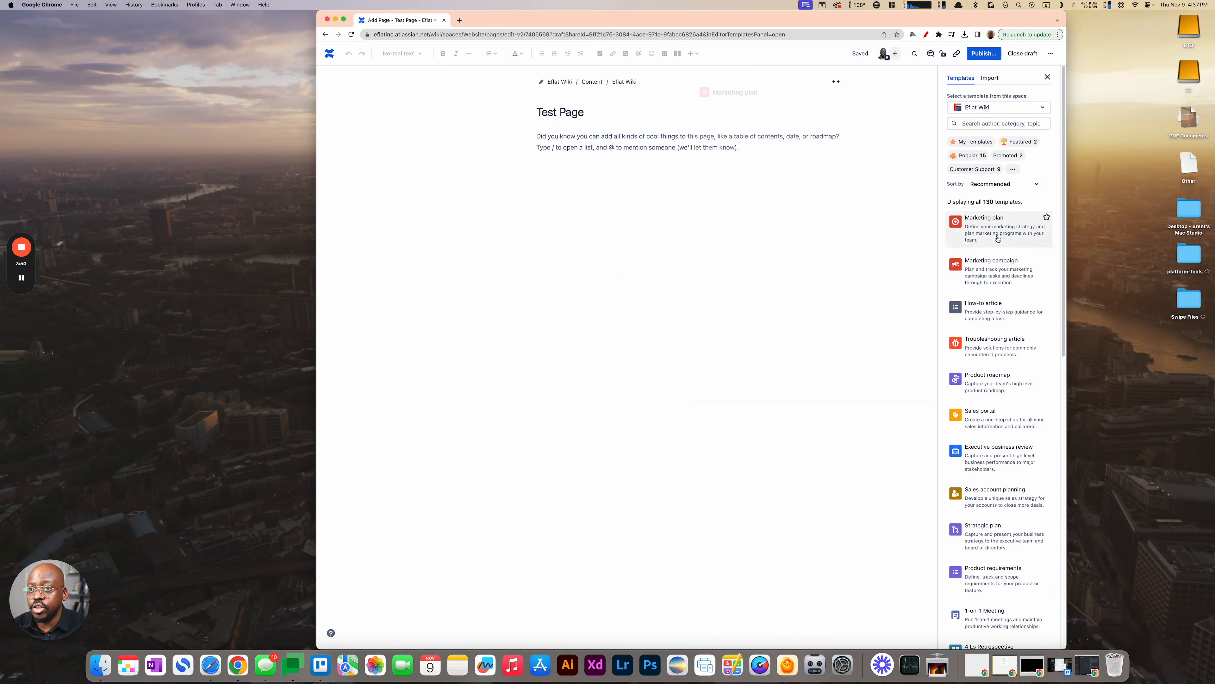
- Preview the page templates offered for the new page, such as Marketing plan, Product roadmap and Strategic plan
{"action": "mouse_move", "coordinate": [995, 236]}
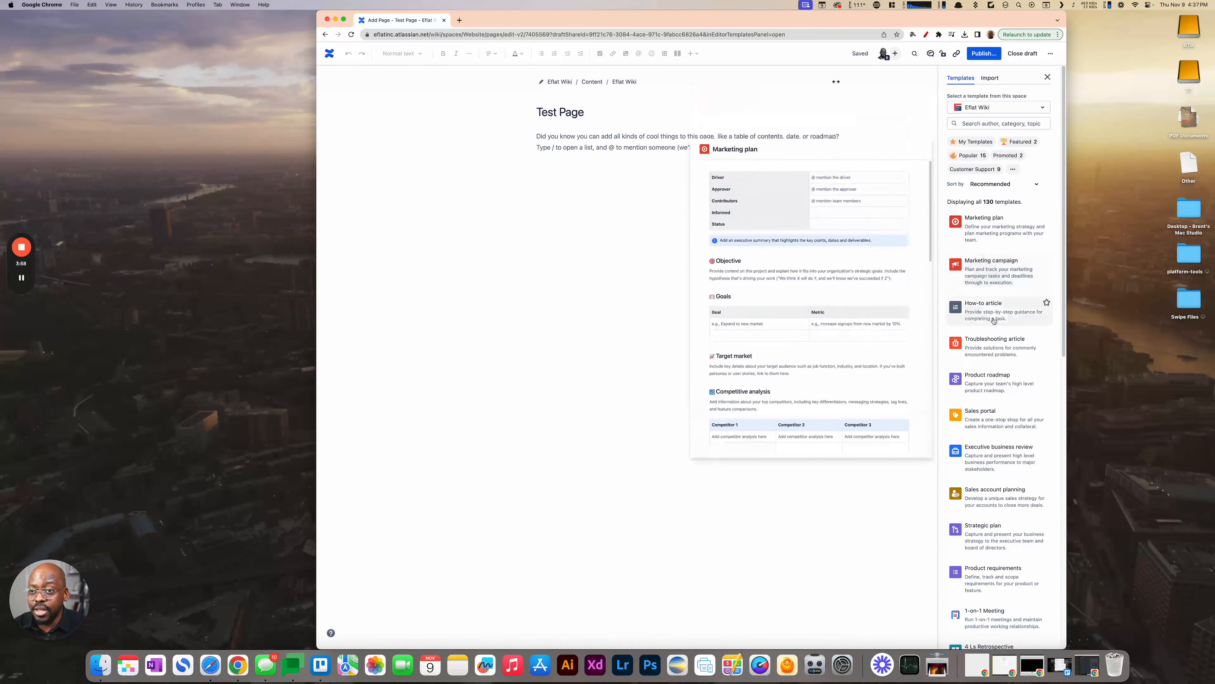
{"action": "mouse_move", "coordinate": [985, 381]}
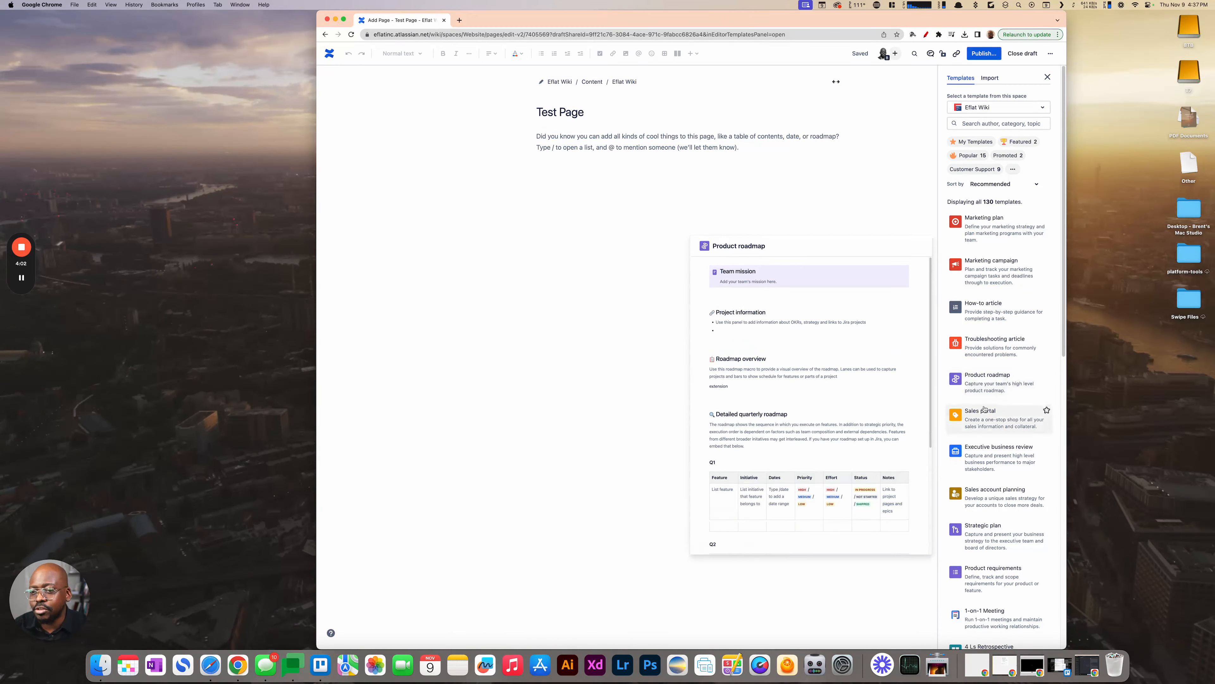
{"action": "mouse_move", "coordinate": [1002, 500]}
{"action": "mouse_move", "coordinate": [997, 547]}
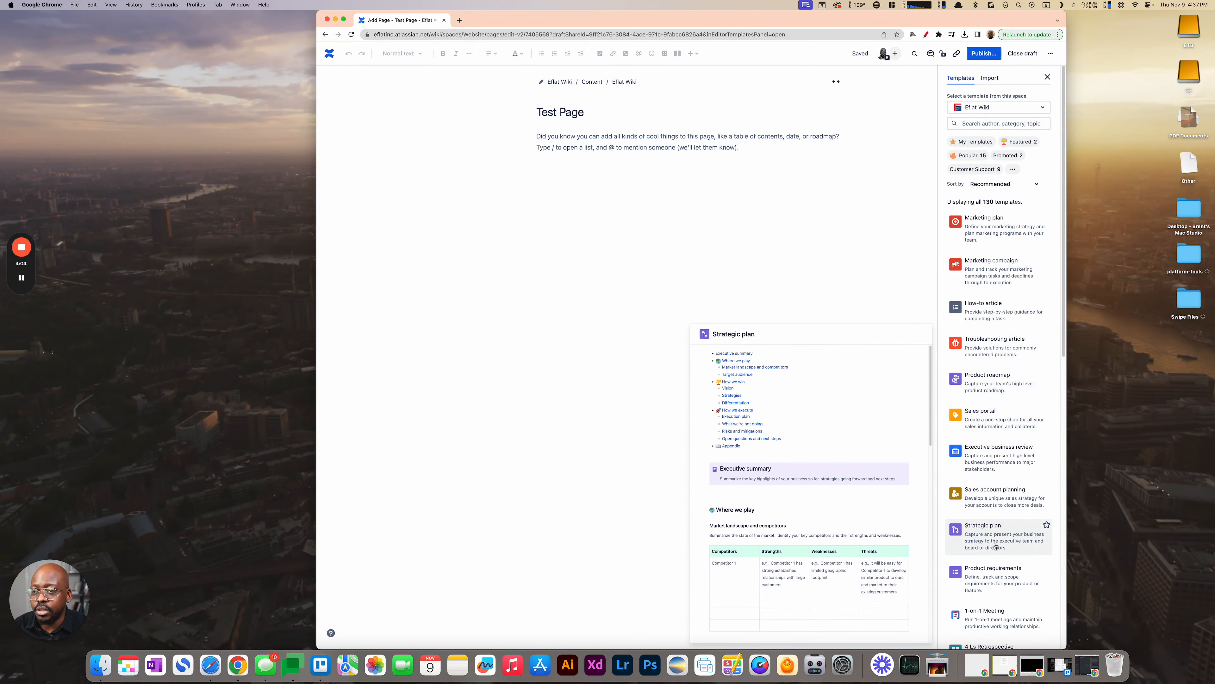
{"action": "scroll", "coordinate": [1001, 535], "scroll_direction": "down", "scroll_amount": 1}
{"action": "scroll", "coordinate": [1001, 535], "scroll_direction": "down", "scroll_amount": 2}
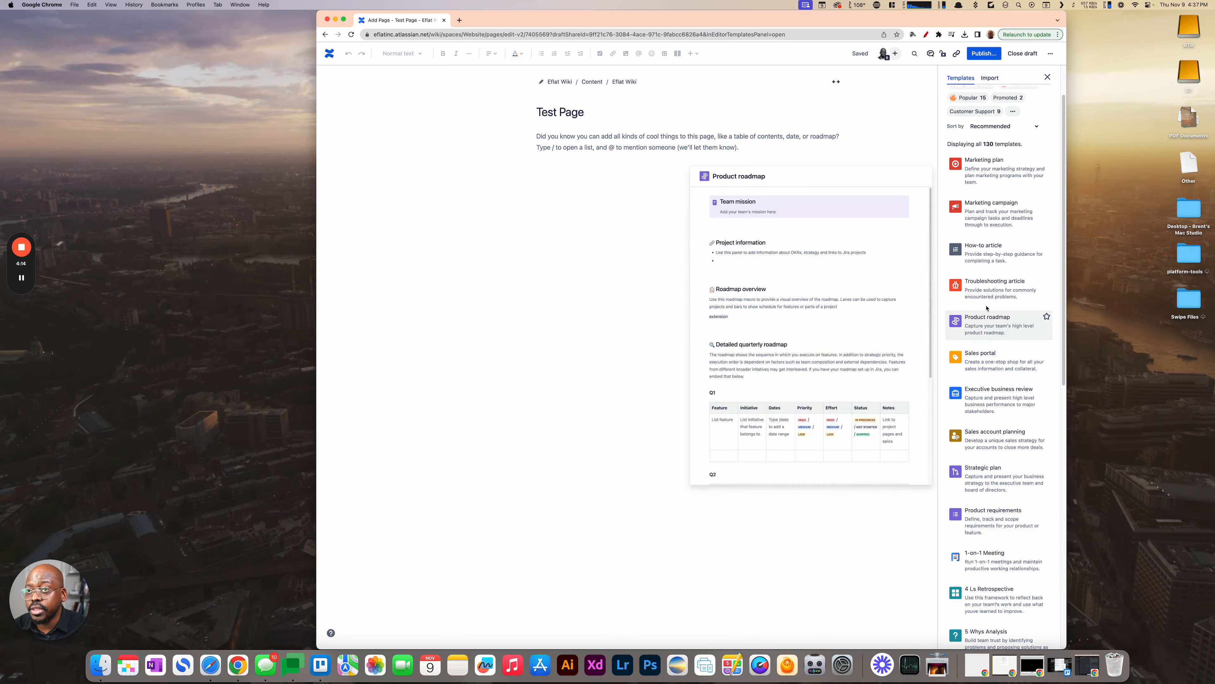
{"action": "mouse_move", "coordinate": [1001, 187]}
- Write "This is a test" in the page body and format it as Heading 2
{"action": "left_click", "coordinate": [554, 137]}
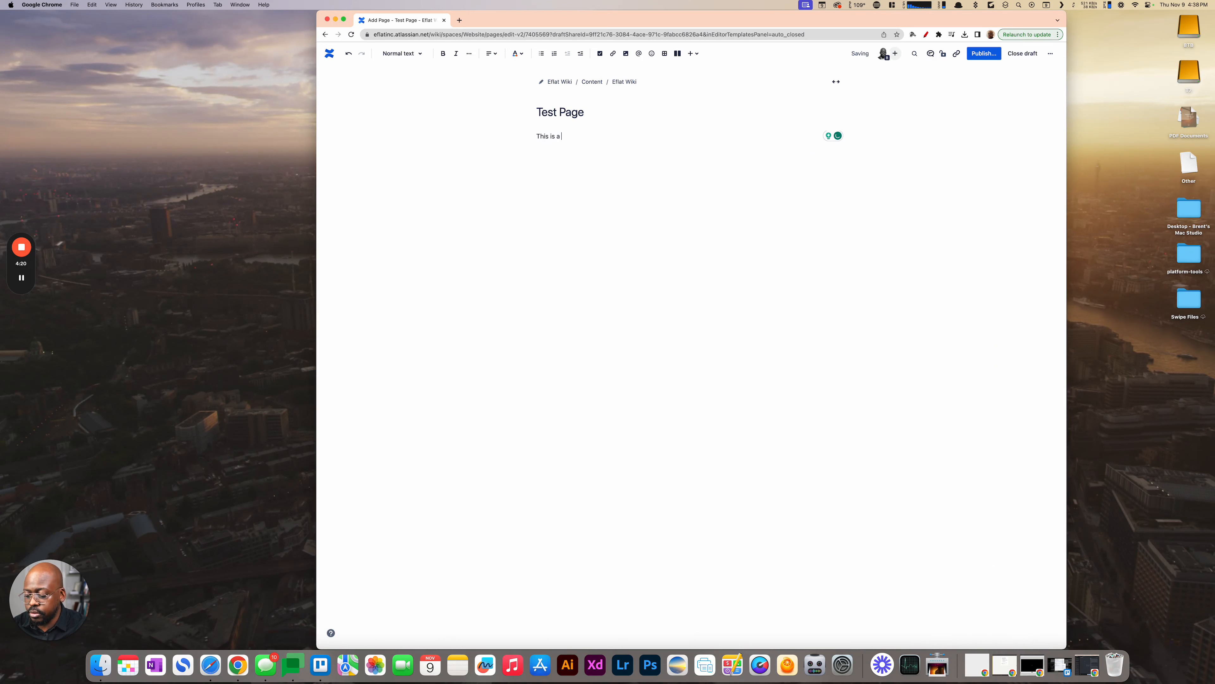
{"action": "type", "text": "test"}
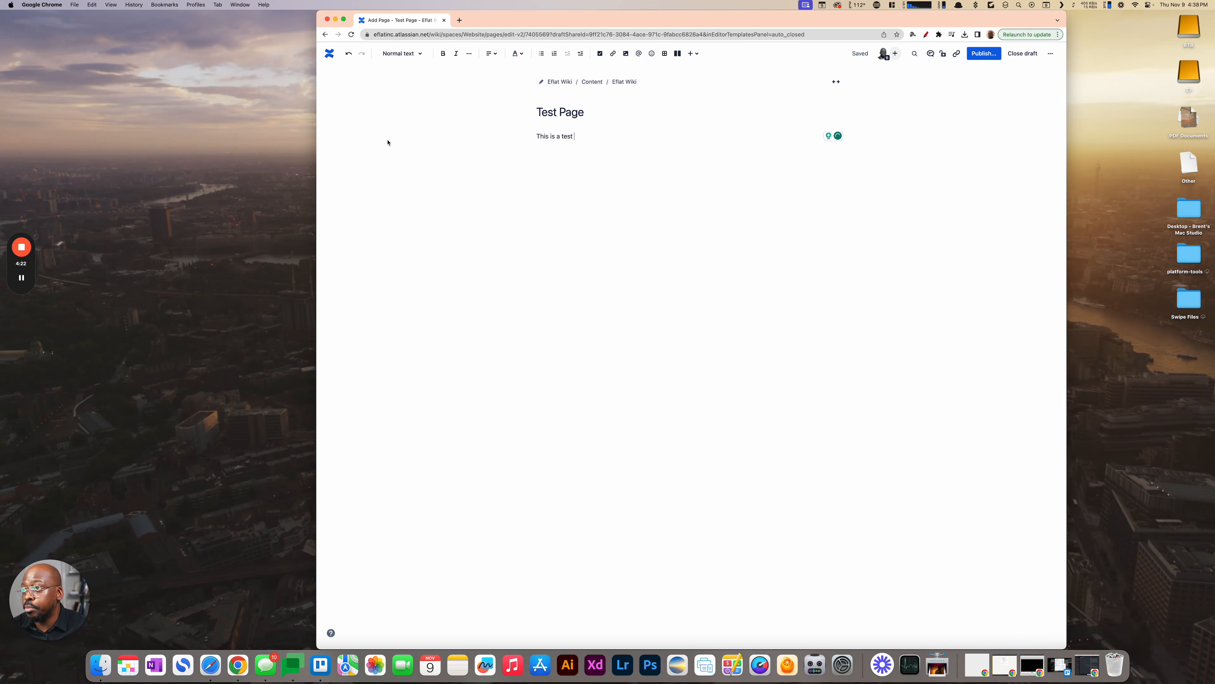
{"action": "left_click_drag", "start_coordinate": [578, 136], "coordinate": [533, 142]}
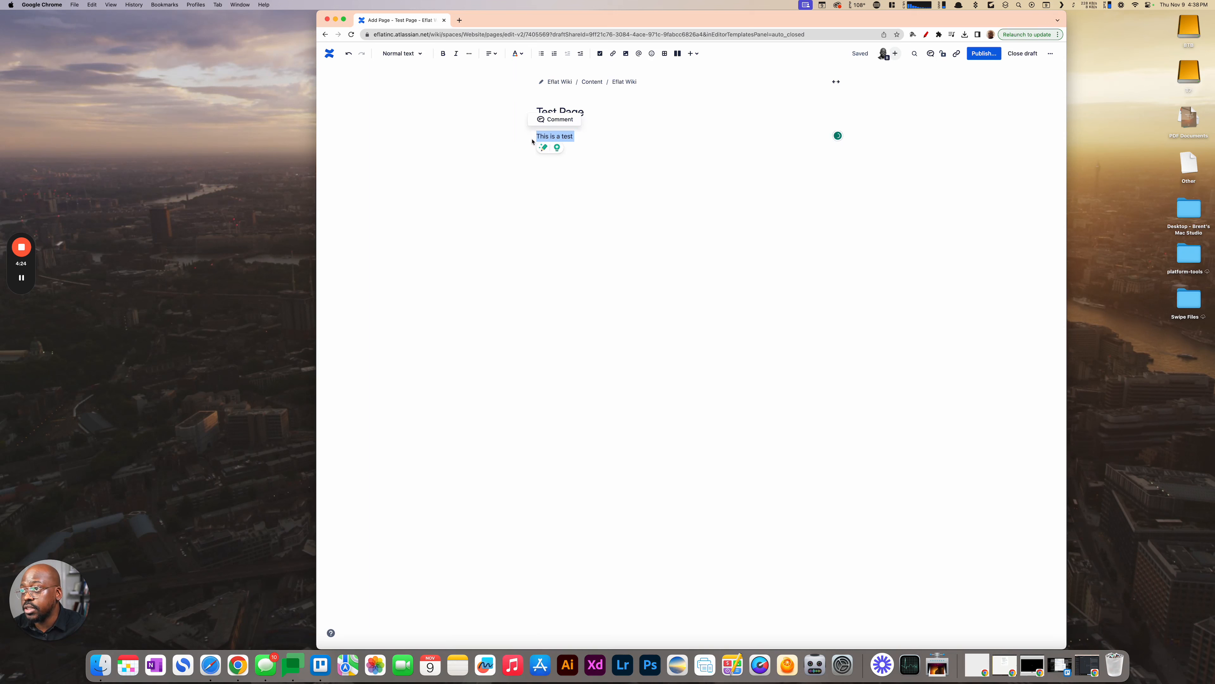
{"action": "left_click", "coordinate": [426, 55]}
{"action": "left_click", "coordinate": [401, 106]}
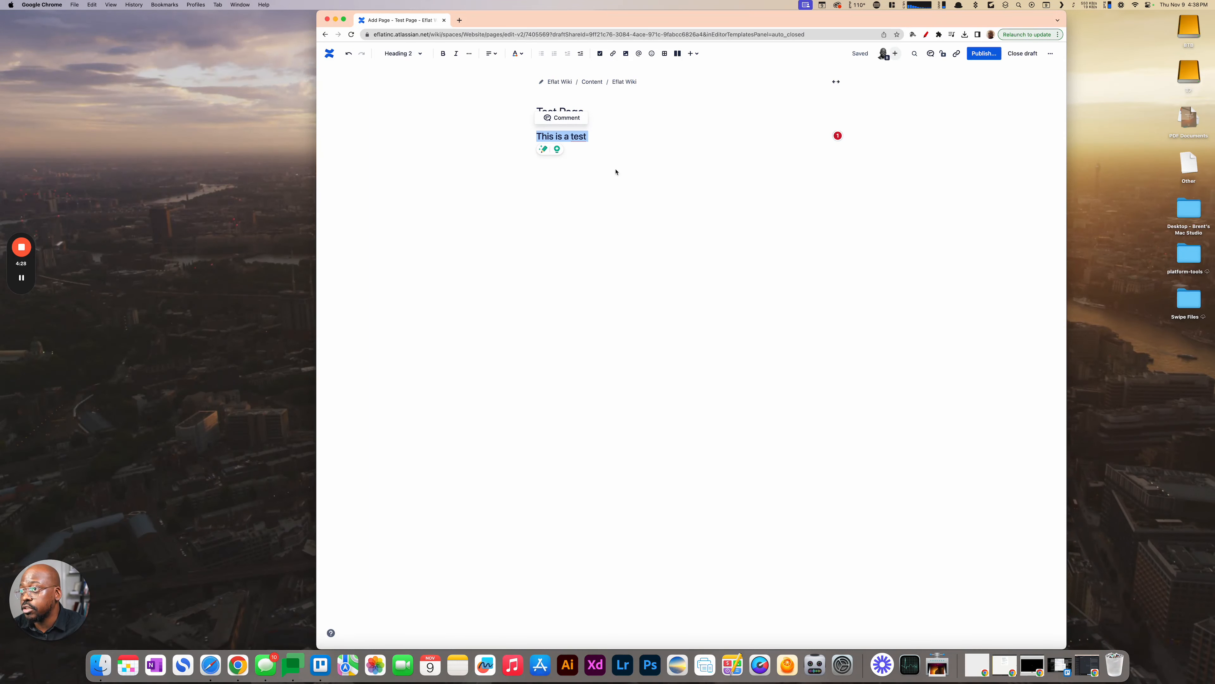
- Insert a divider below the "This is a test" heading and color the heading text orange
{"action": "key", "text": "Return"}
{"action": "type", "text": "---"}
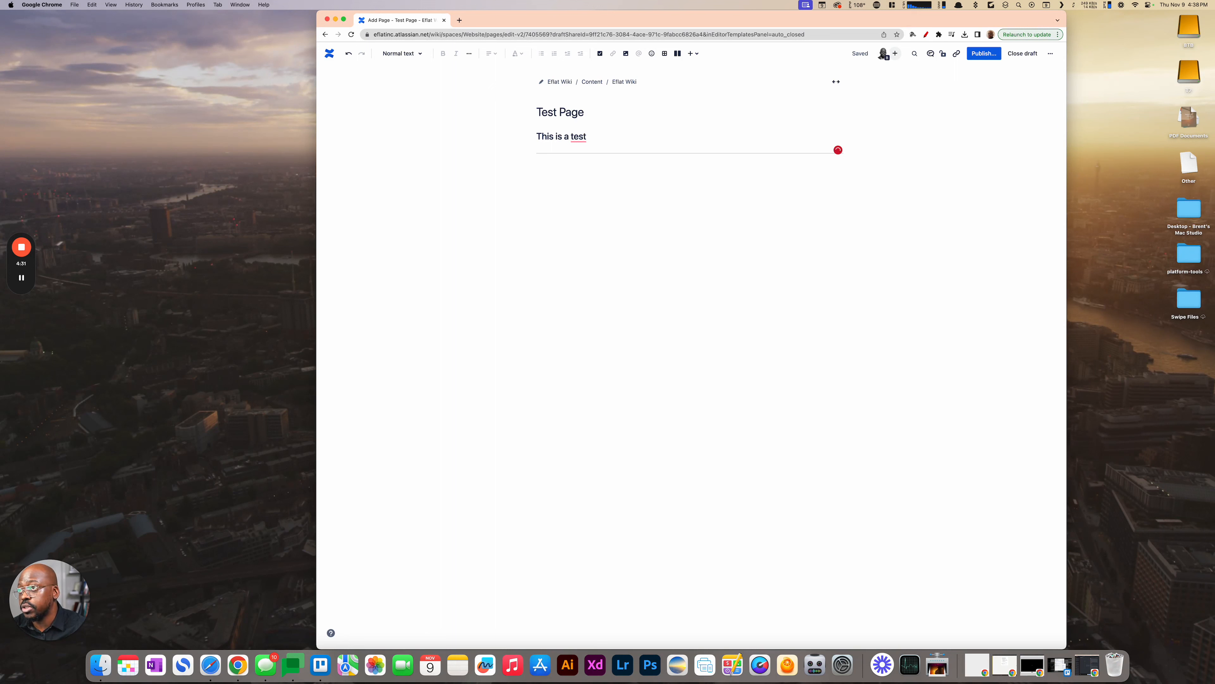
{"action": "left_click", "coordinate": [579, 137]}
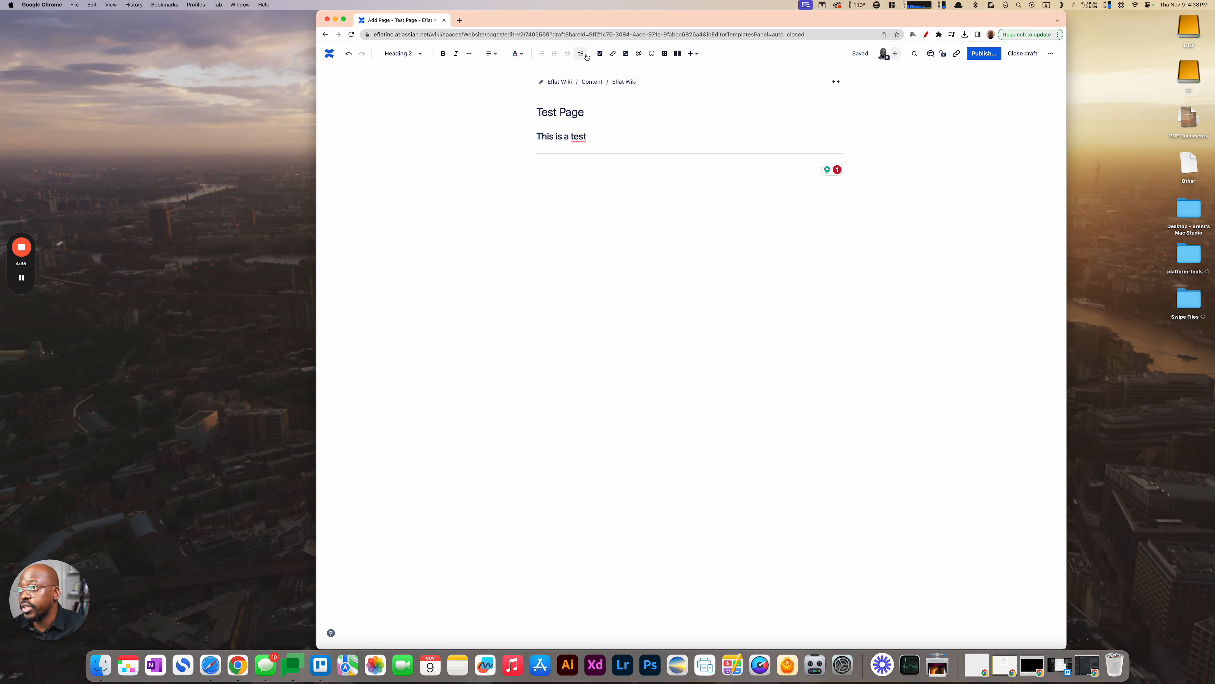
{"action": "left_click", "coordinate": [528, 54]}
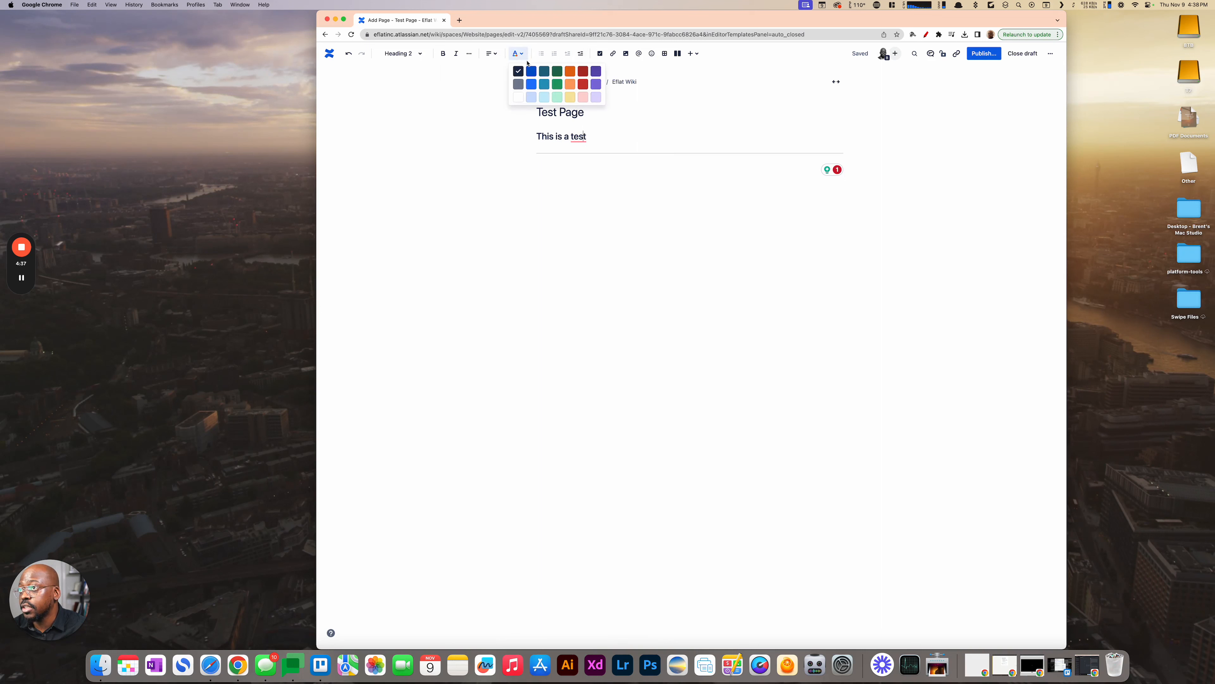
{"action": "left_click", "coordinate": [569, 88]}
{"action": "left_click_drag", "start_coordinate": [588, 137], "coordinate": [537, 137]}
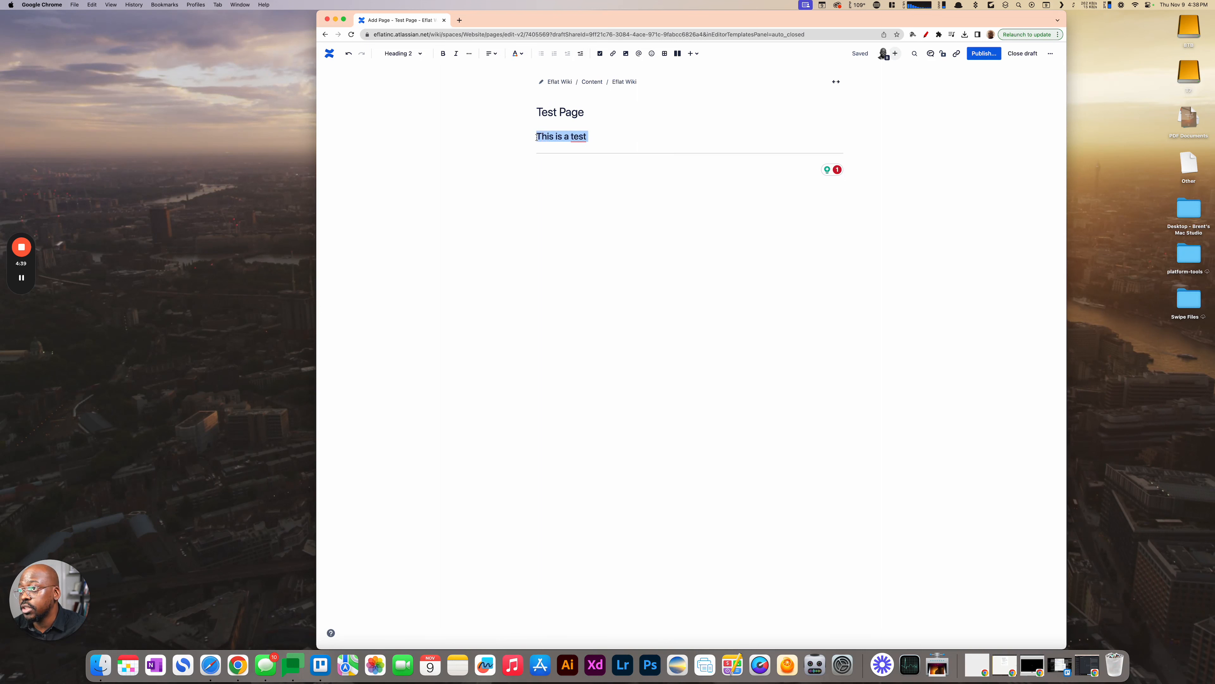
{"action": "left_click", "coordinate": [519, 54]}
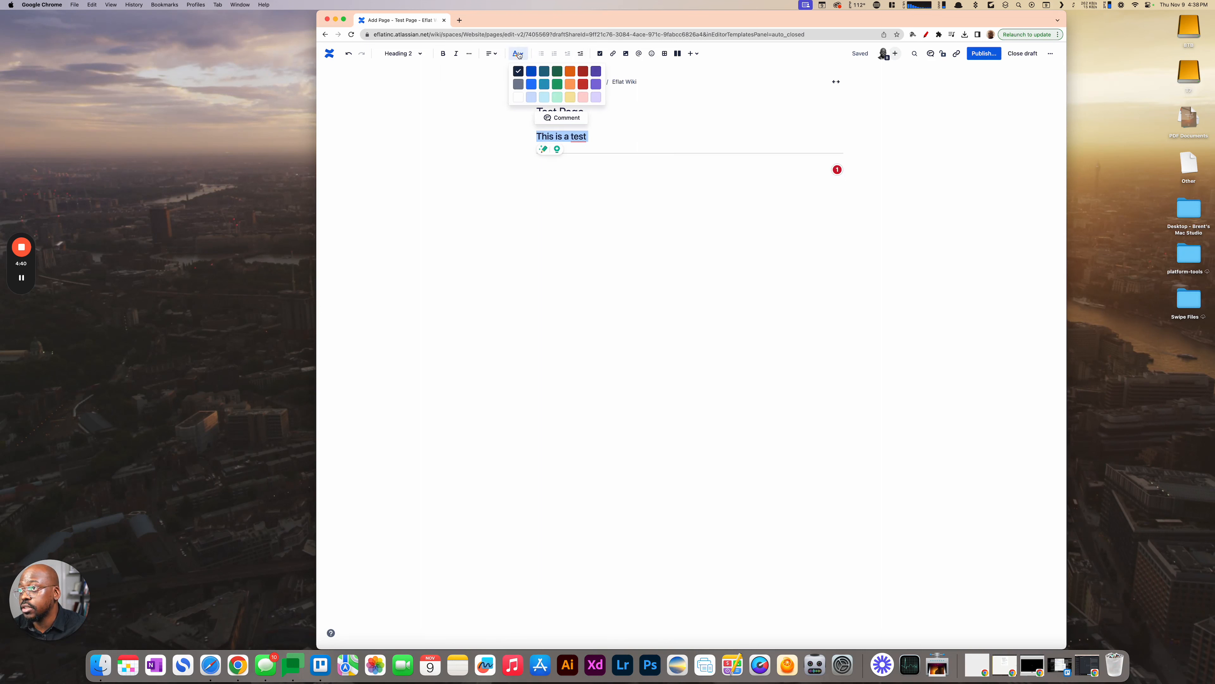
{"action": "left_click", "coordinate": [570, 89]}
{"action": "left_click", "coordinate": [592, 166]}
{"action": "mouse_move", "coordinate": [584, 132]}
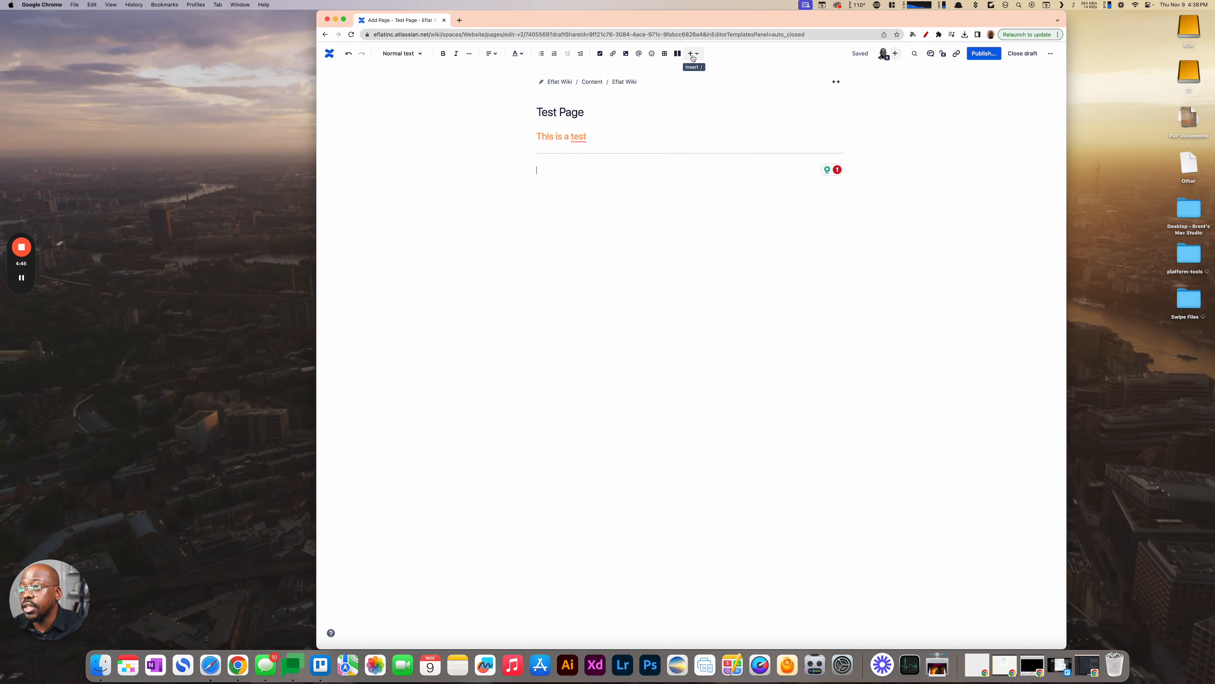
- Insert a three-column table below the divider and show the options for its first header cell
{"action": "left_click", "coordinate": [664, 55]}
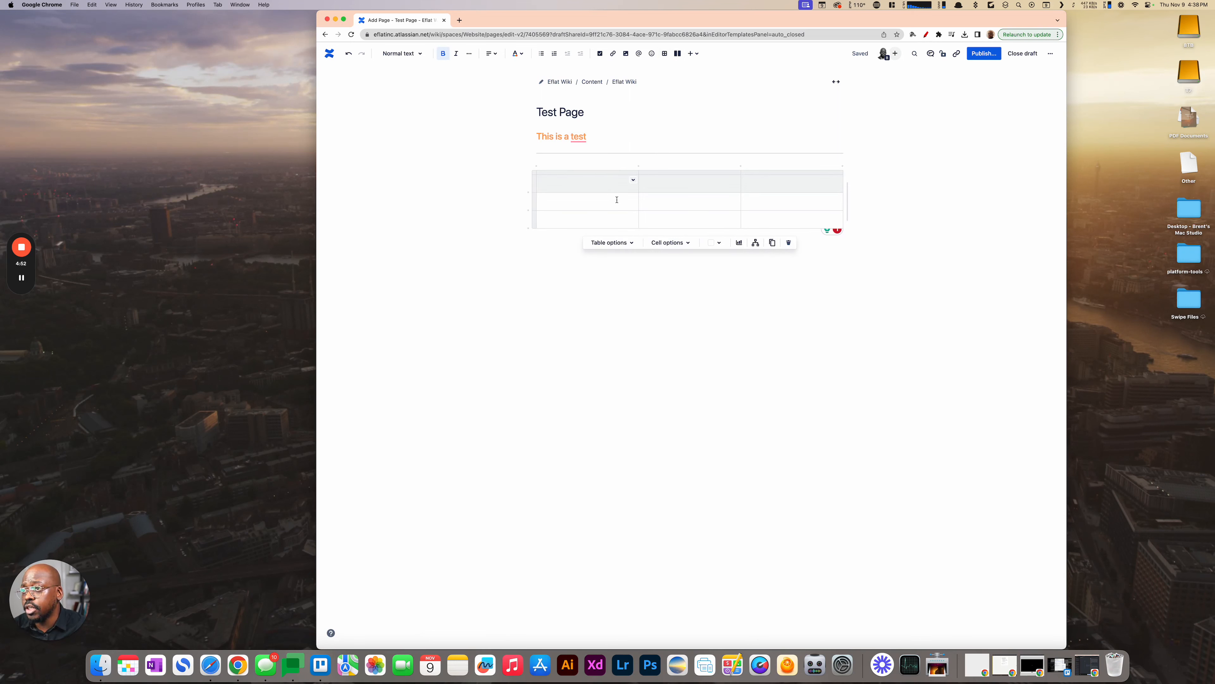
{"action": "left_click", "coordinate": [633, 180]}
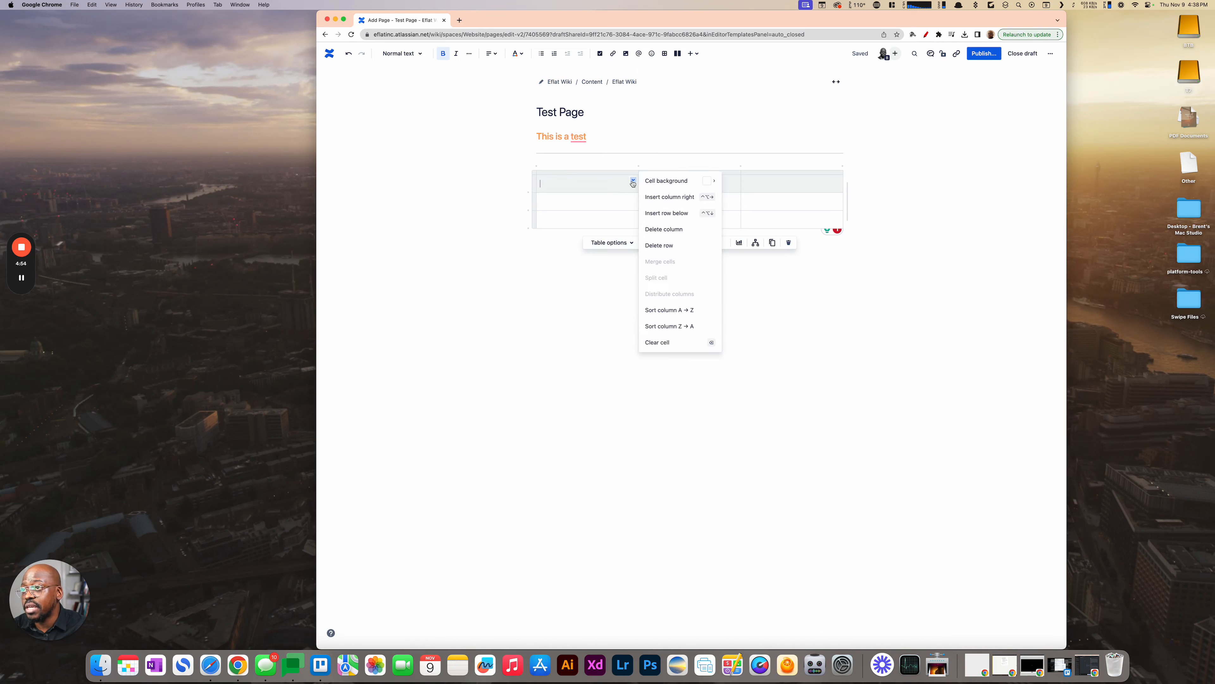
{"action": "left_click", "coordinate": [693, 54]}
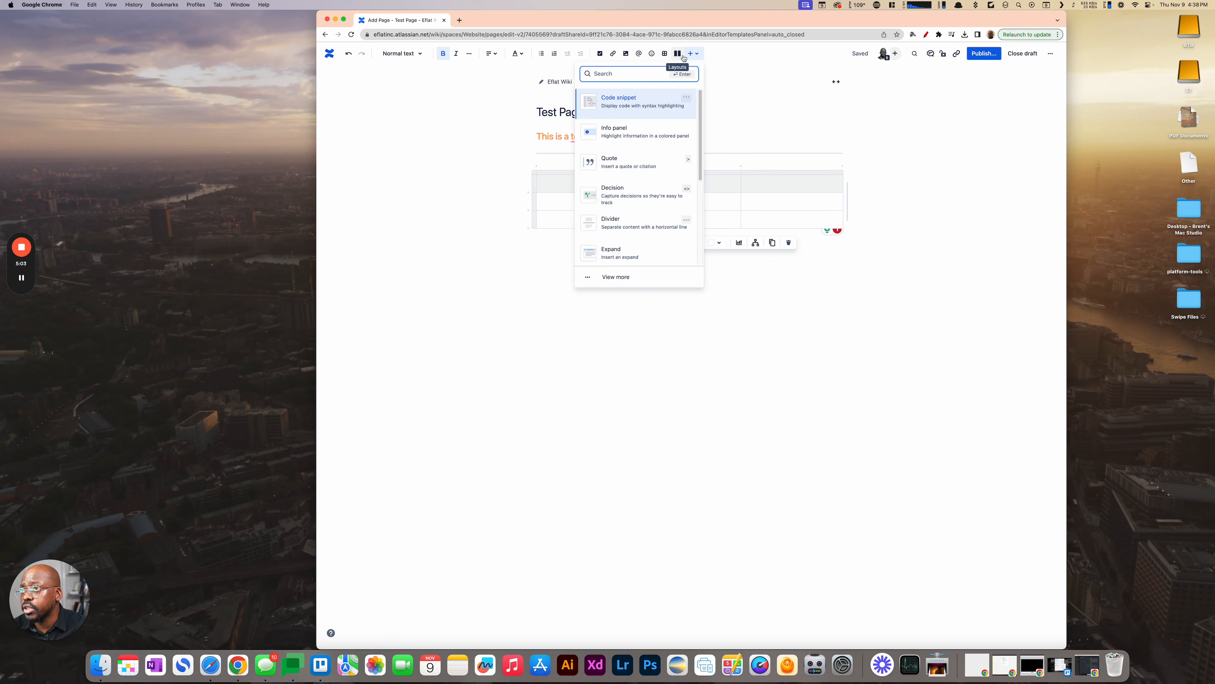
{"action": "type", "text": "status"}
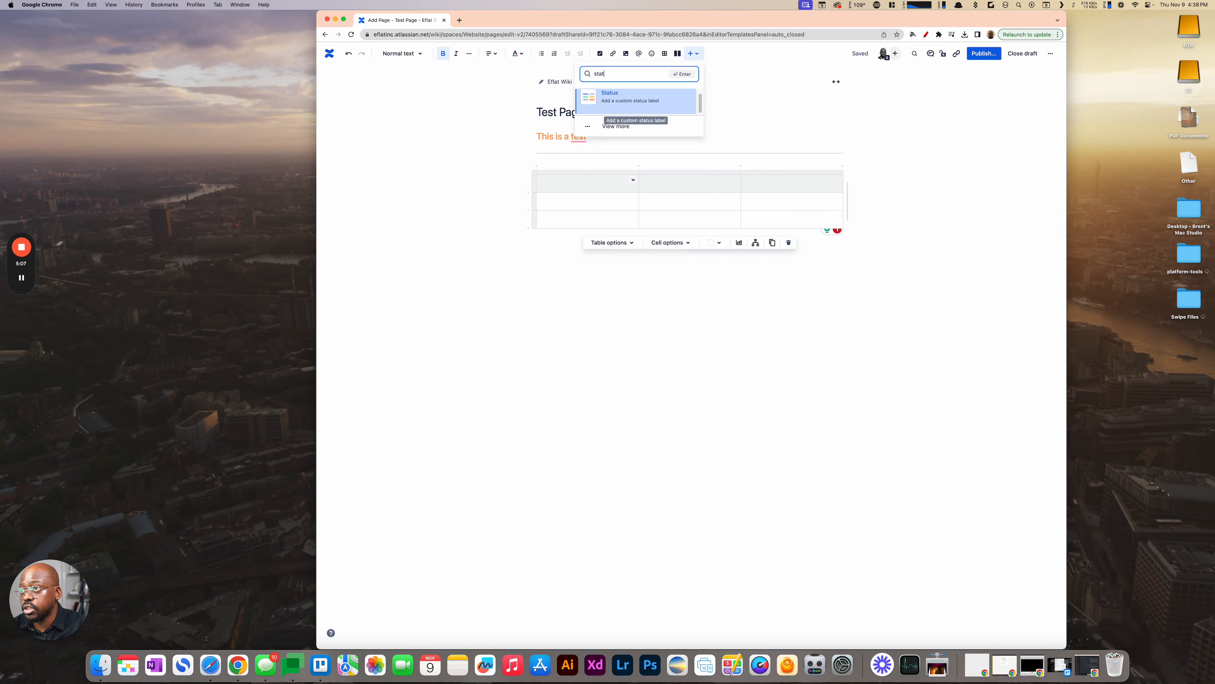
{"action": "key", "text": "Return"}
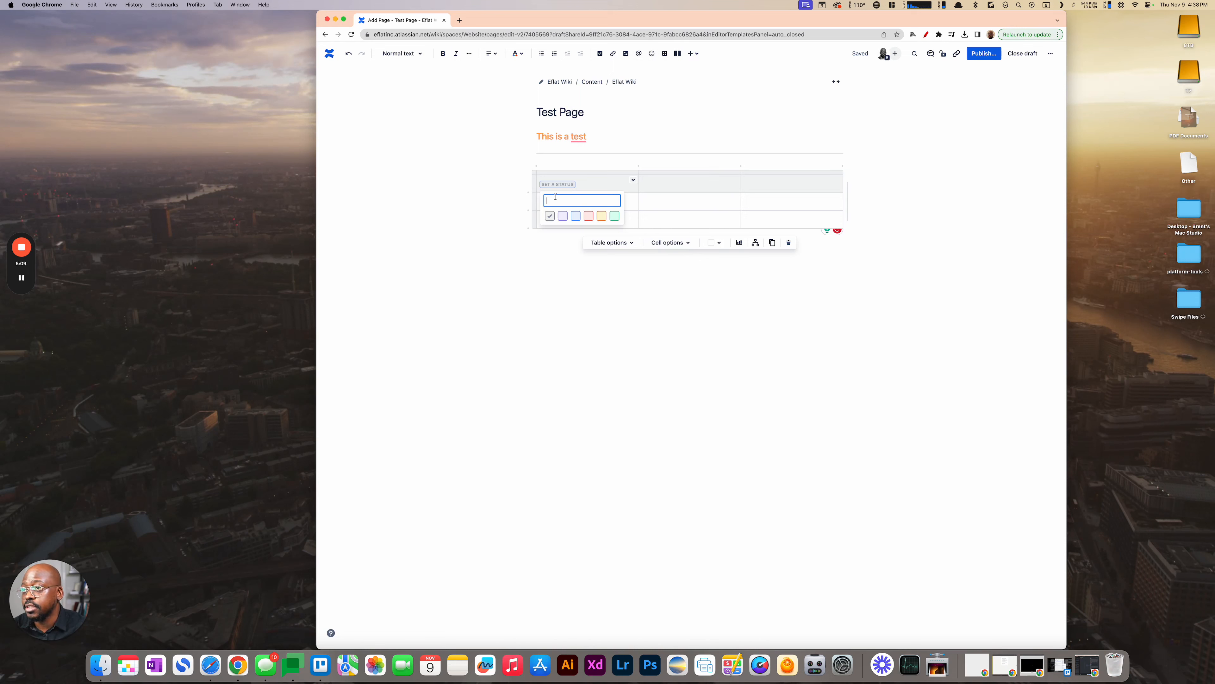
{"action": "left_click", "coordinate": [521, 264]}
- Enter "Find Image" in the table's first cell below the header row
{"action": "left_click", "coordinate": [554, 203]}
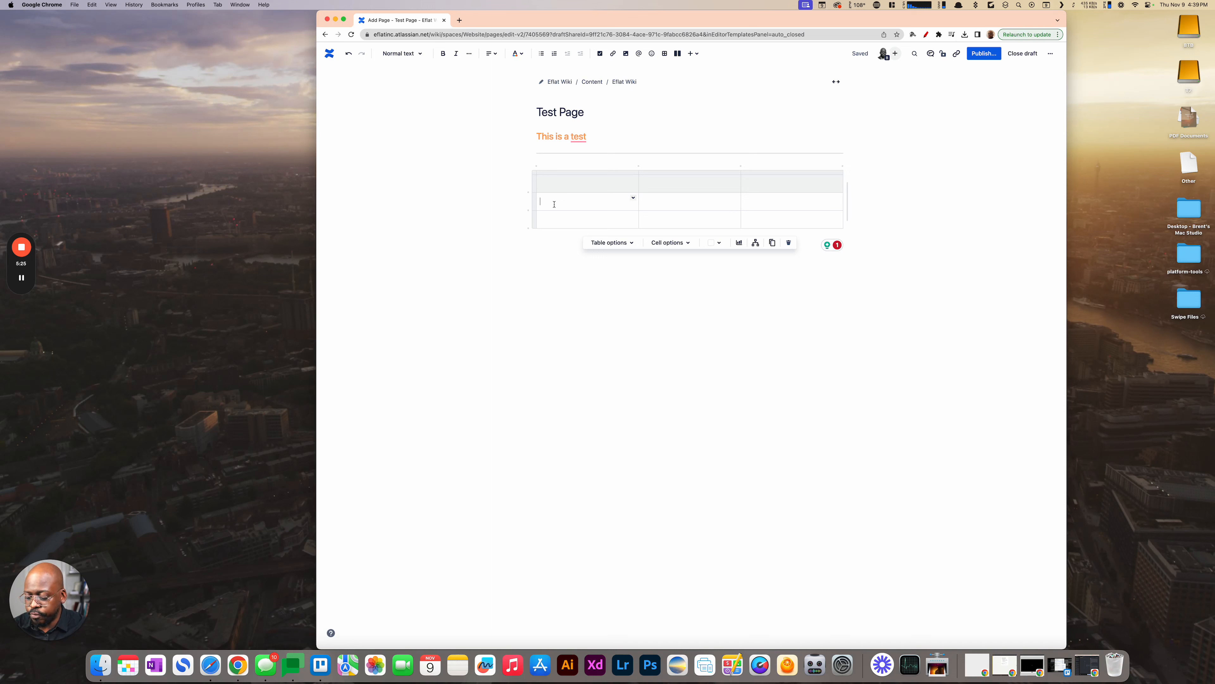
{"action": "type", "text": "ind Image"}
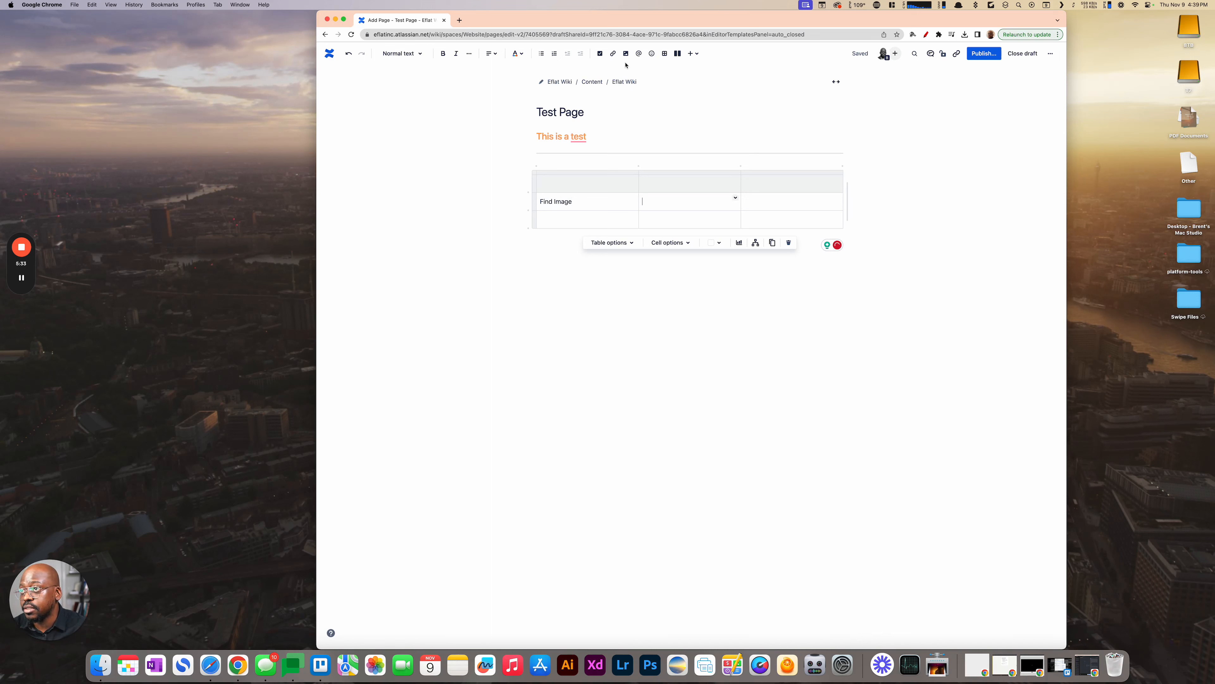
- Add a status label reading "IN PROGRESS" in the cell beside "Find Image" and color it yellow
{"action": "left_click", "coordinate": [690, 54]}
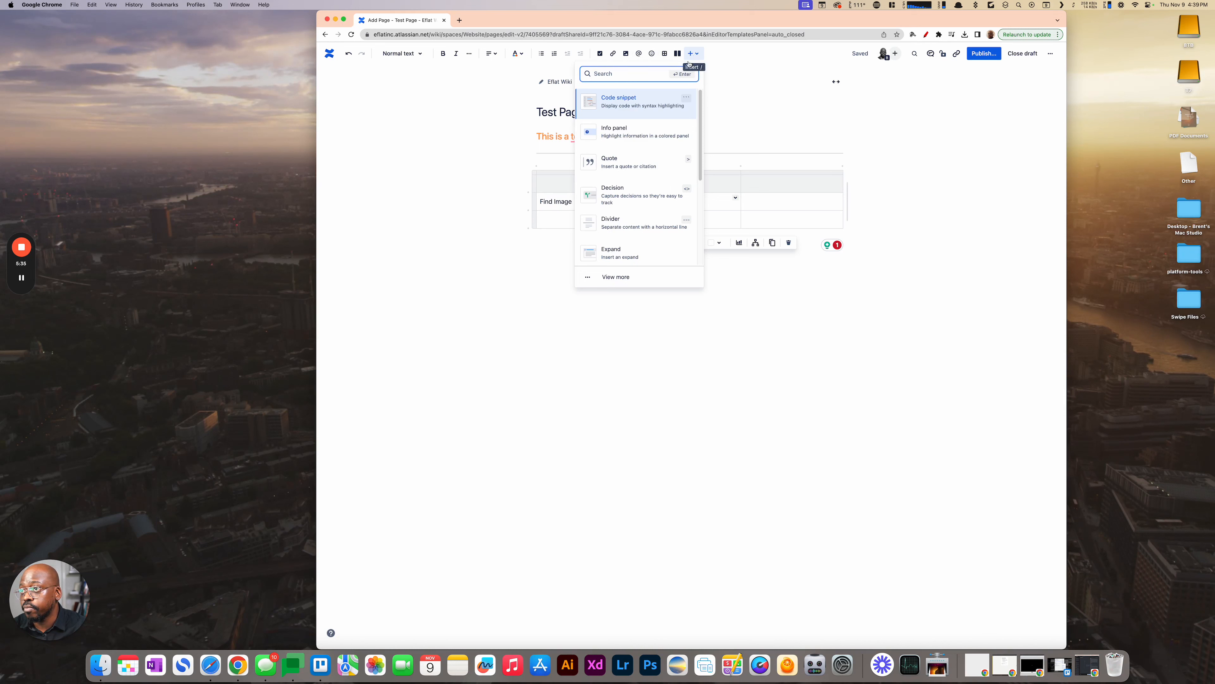
{"action": "type", "text": "status"}
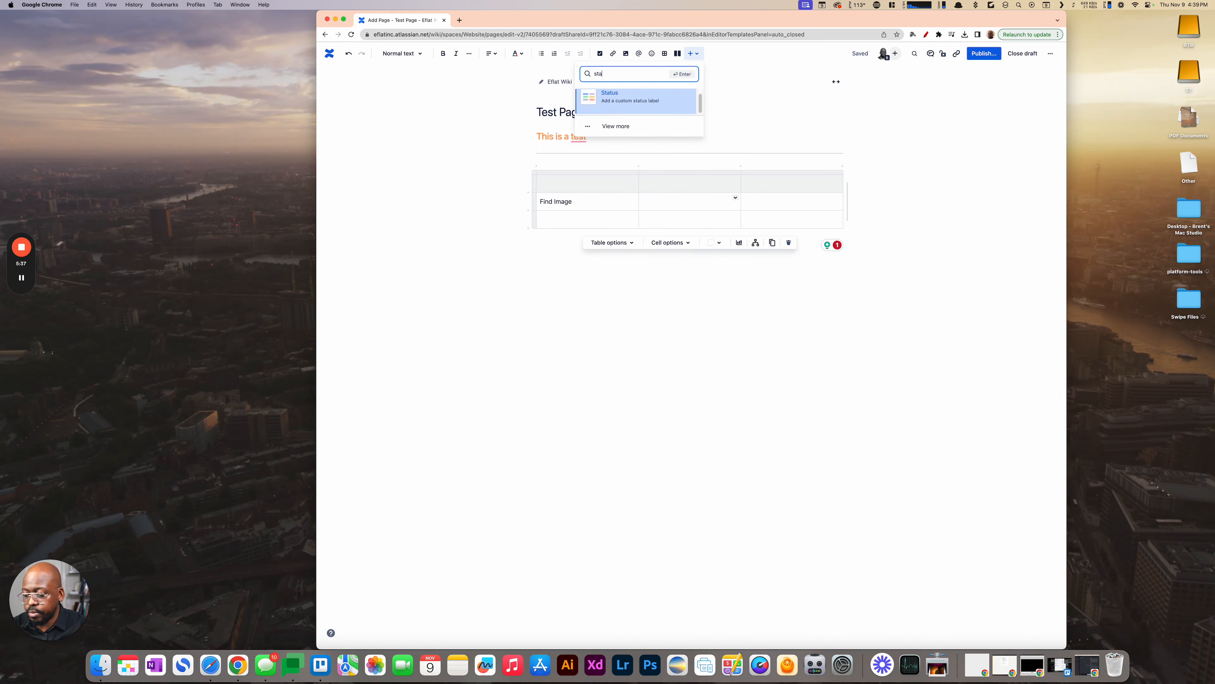
{"action": "key", "text": "Return"}
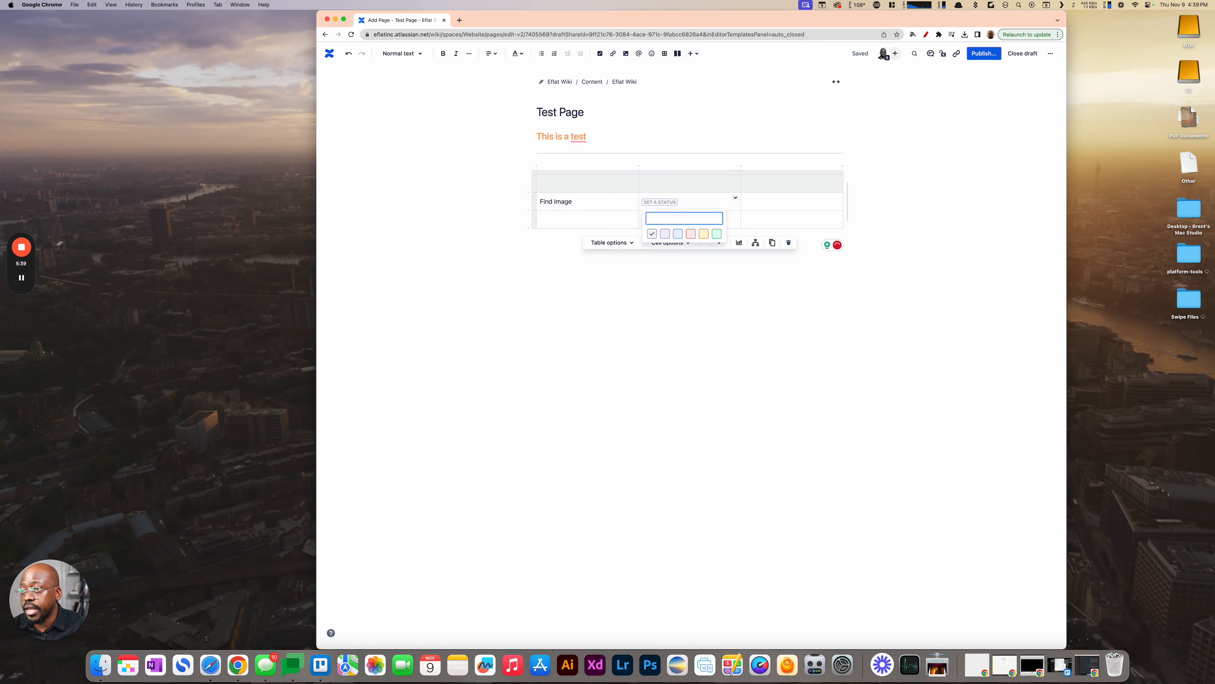
{"action": "type", "text": "IN PRO"}
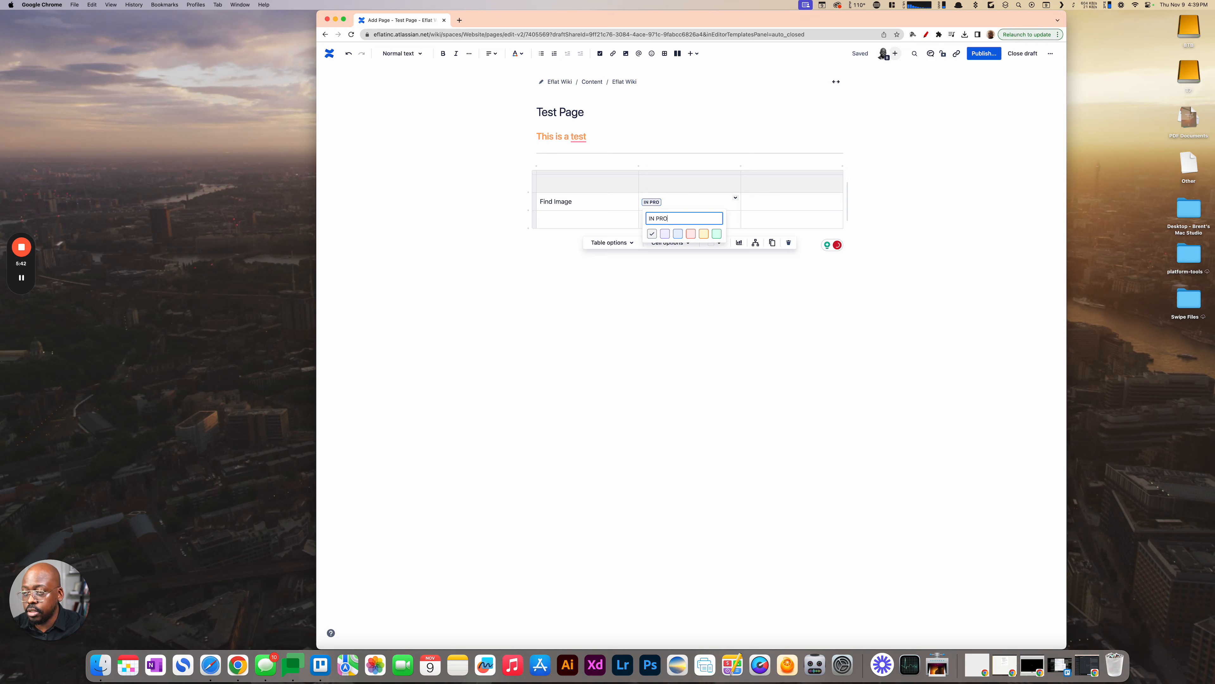
{"action": "type", "text": "GRESS"}
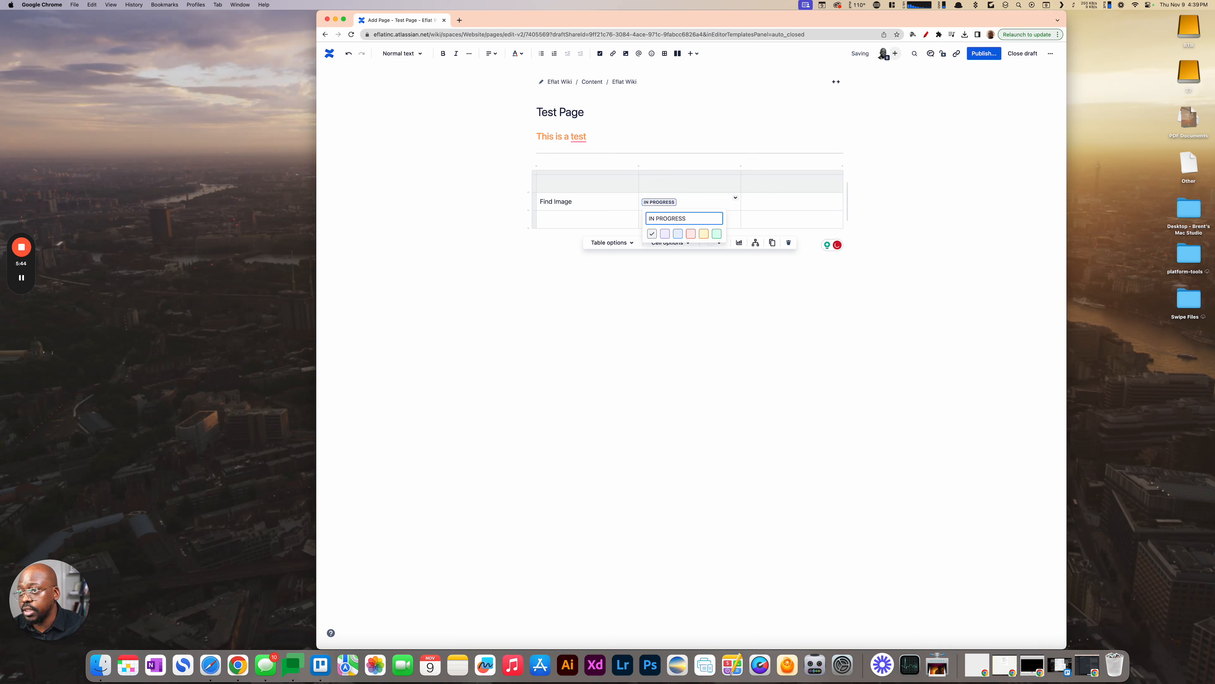
{"action": "left_click", "coordinate": [717, 234]}
{"action": "left_click", "coordinate": [577, 219]}
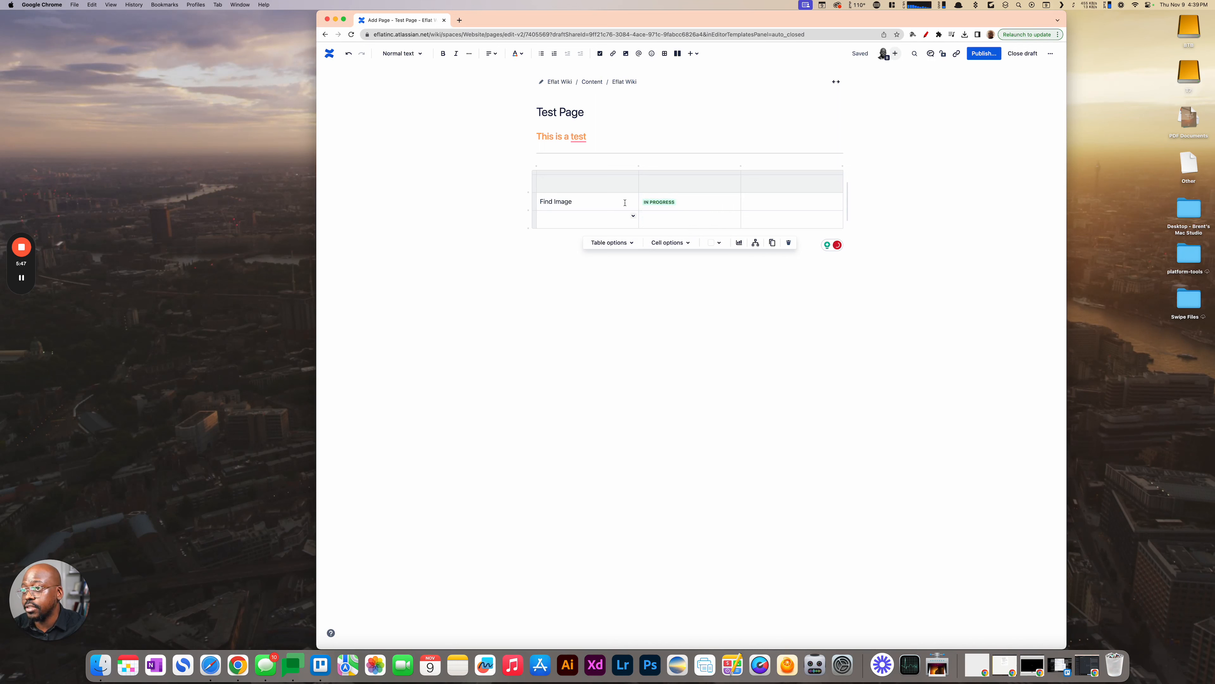
{"action": "left_click", "coordinate": [672, 203]}
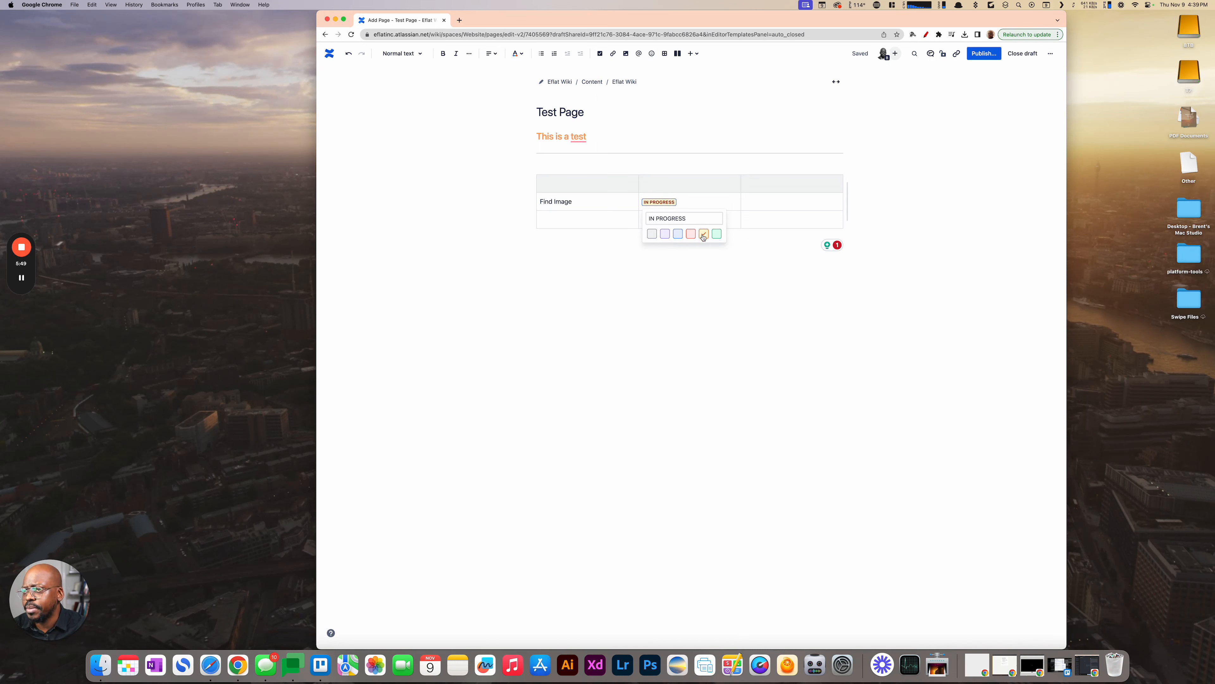
{"action": "left_click", "coordinate": [665, 263]}
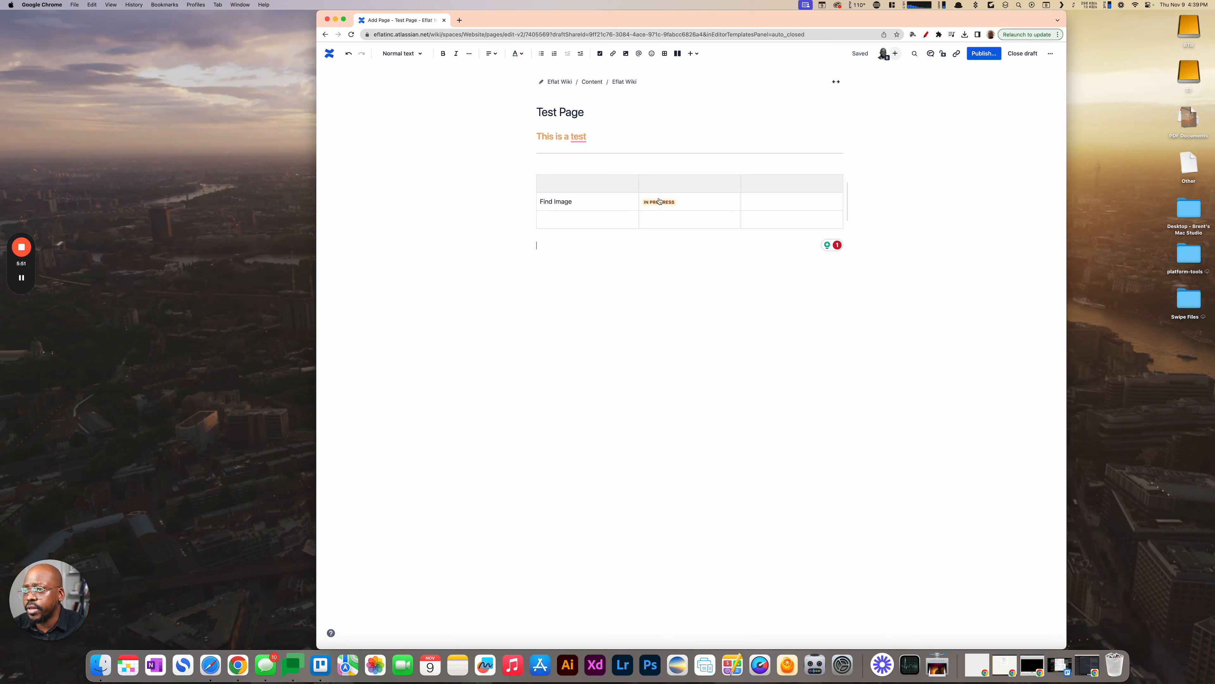
- Title the table's second column "Status" and its first column "Activity" in the header row
{"action": "left_click", "coordinate": [652, 185]}
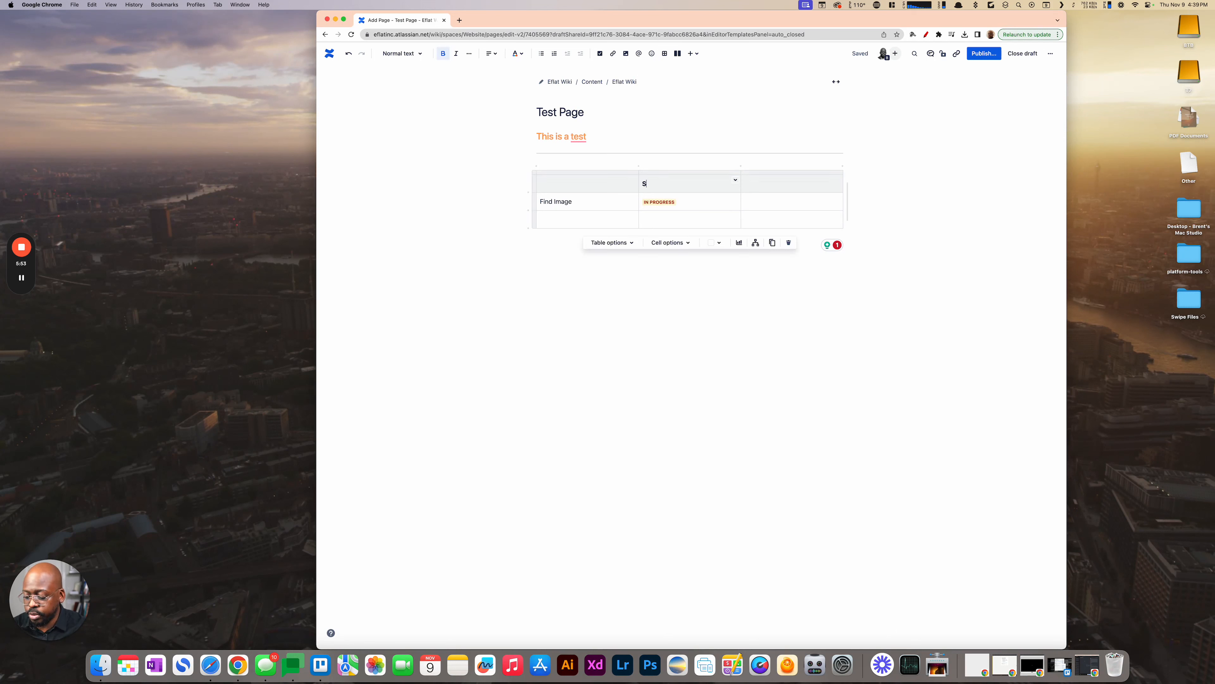
{"action": "type", "text": "Status"}
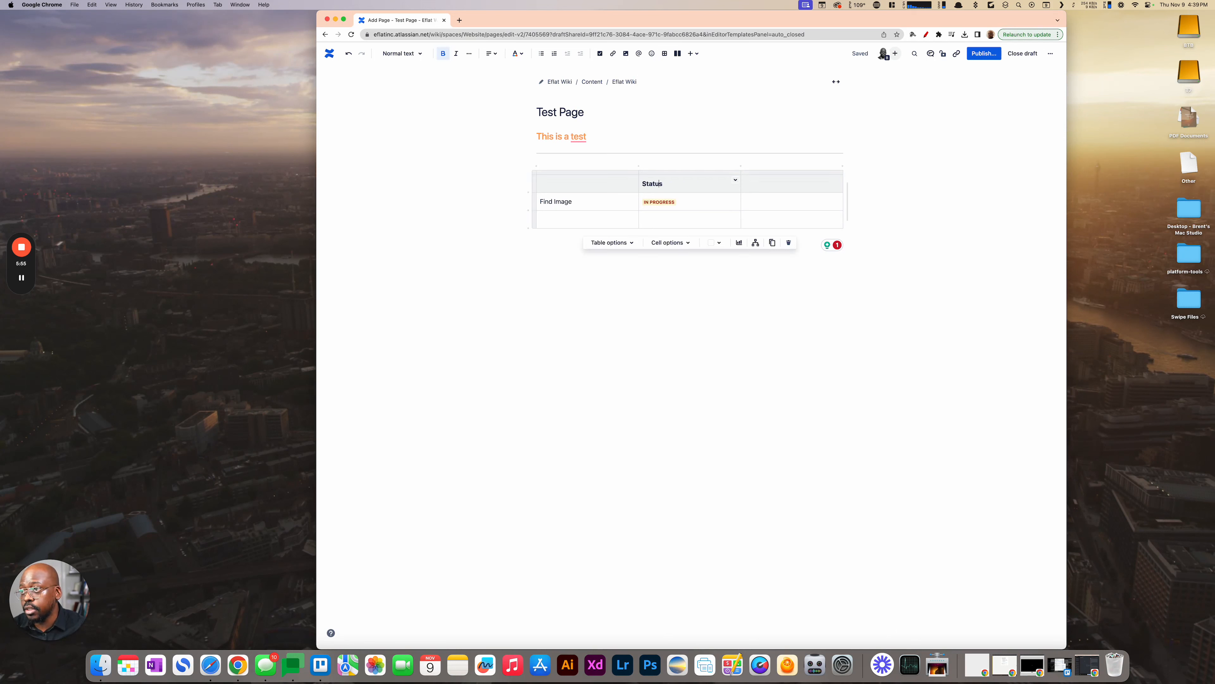
{"action": "left_click", "coordinate": [579, 185]}
{"action": "type", "text": "Activity"}
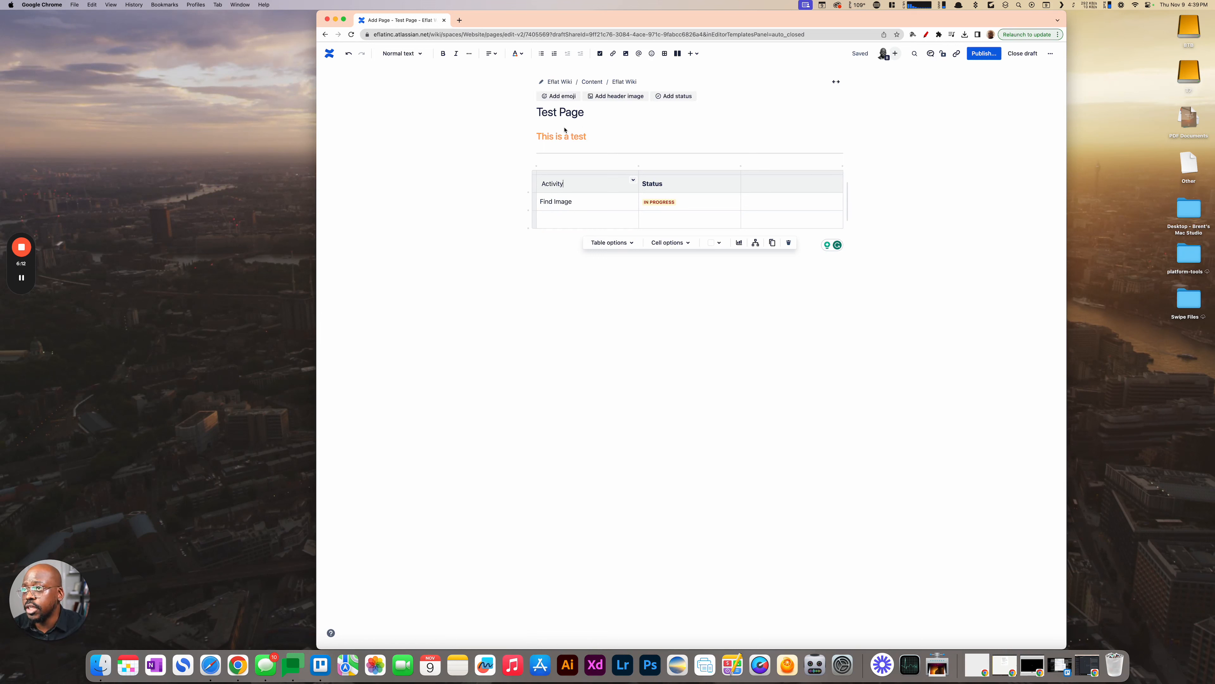
- Browse the elements that can be inserted into the page, such as Expand, Date, Status and Jira timeline
{"action": "left_click", "coordinate": [697, 54]}
{"action": "scroll", "coordinate": [644, 177], "scroll_direction": "down", "scroll_amount": 3}
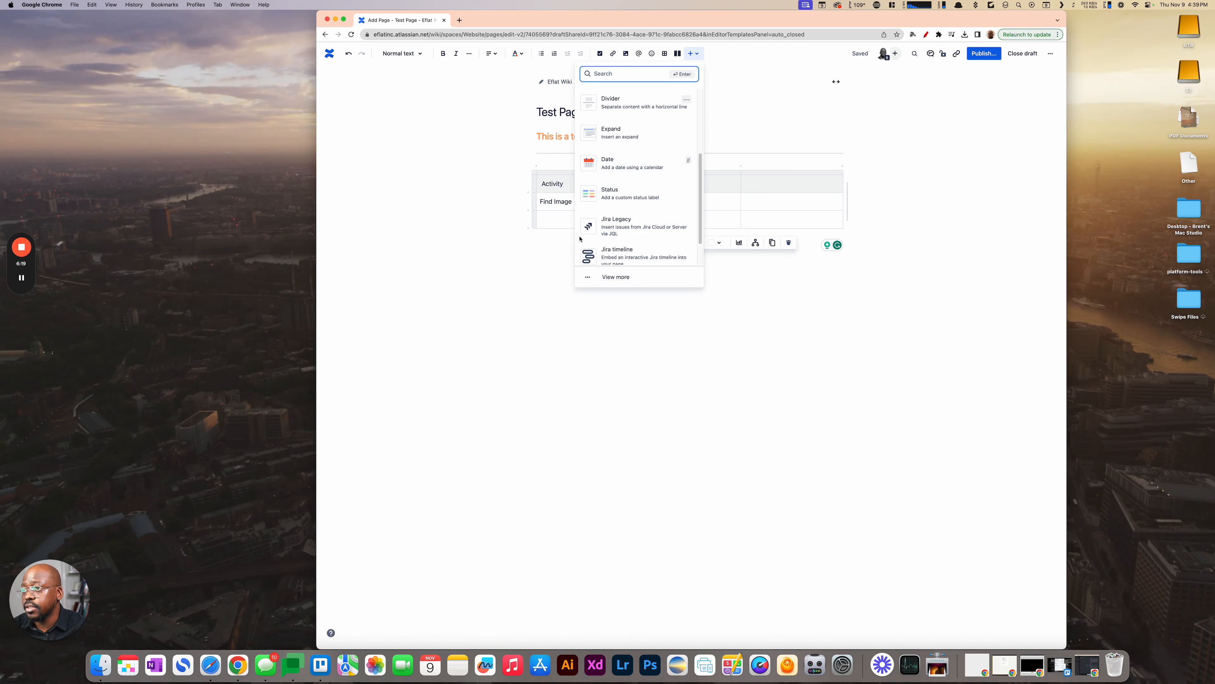
{"action": "scroll", "coordinate": [601, 250], "scroll_direction": "down", "scroll_amount": 1}
{"action": "scroll", "coordinate": [601, 250], "scroll_direction": "up", "scroll_amount": 4}
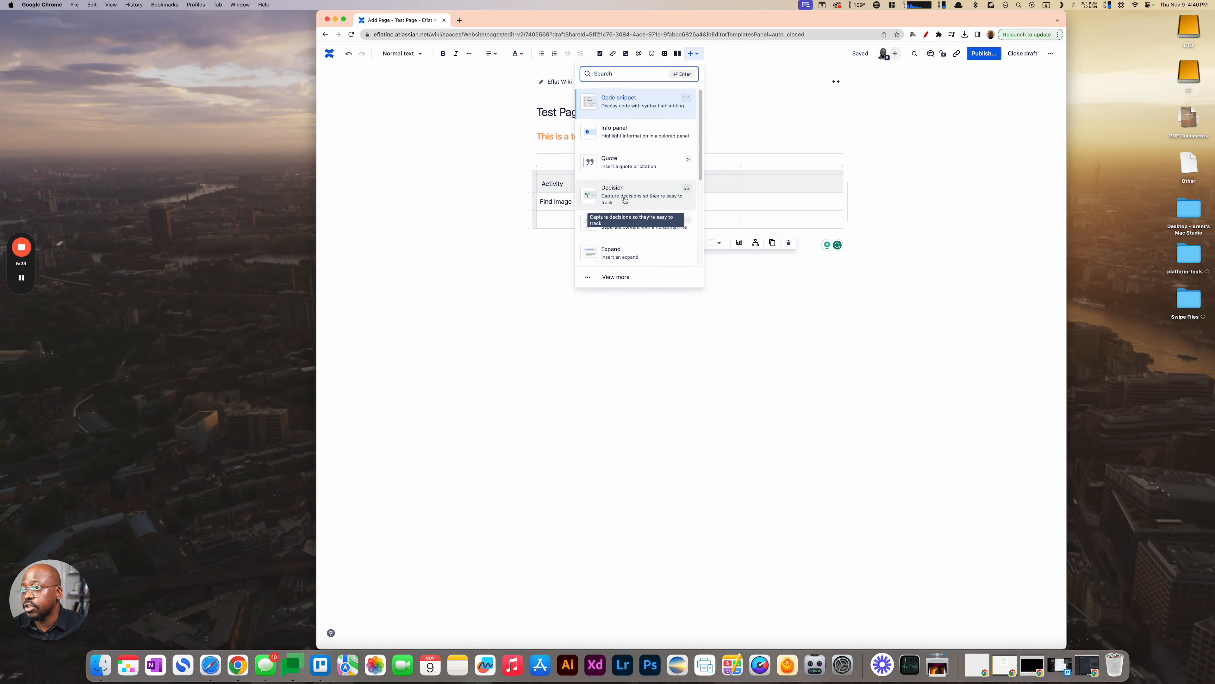
{"action": "left_click", "coordinate": [549, 268]}
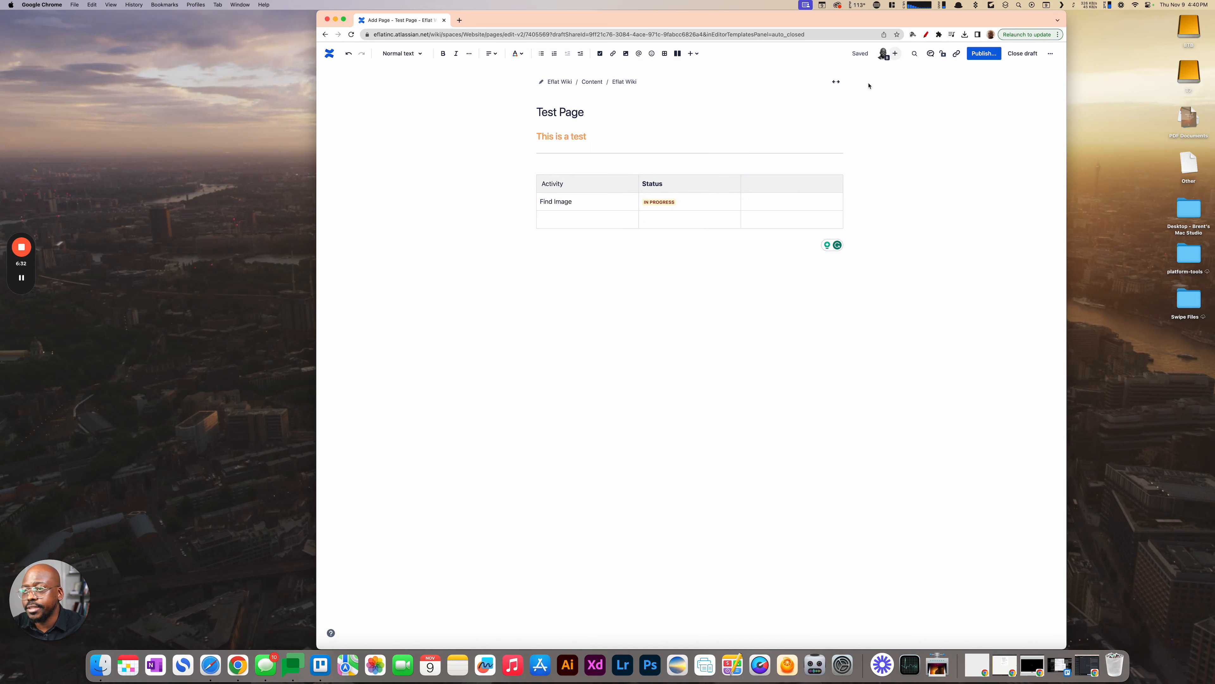
- Publish Test Page in the Eflat Wiki space with access set to "Anyone in this space can view and edit"
{"action": "left_click", "coordinate": [976, 55]}
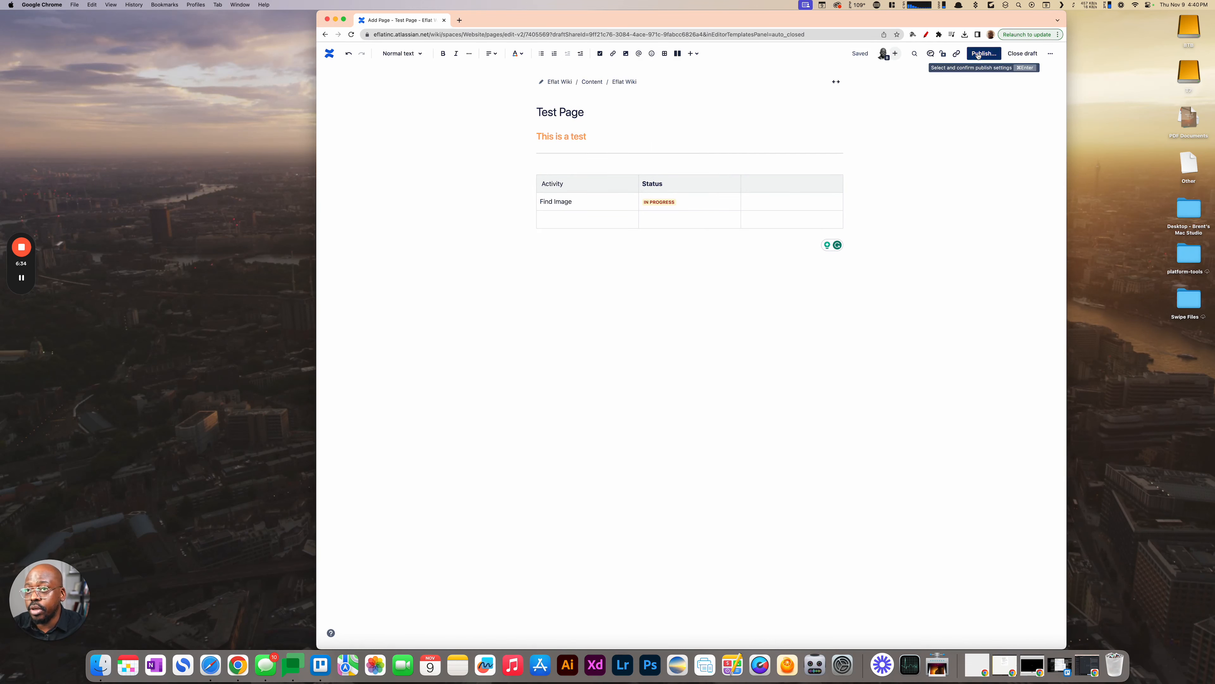
{"action": "left_click", "coordinate": [772, 187]}
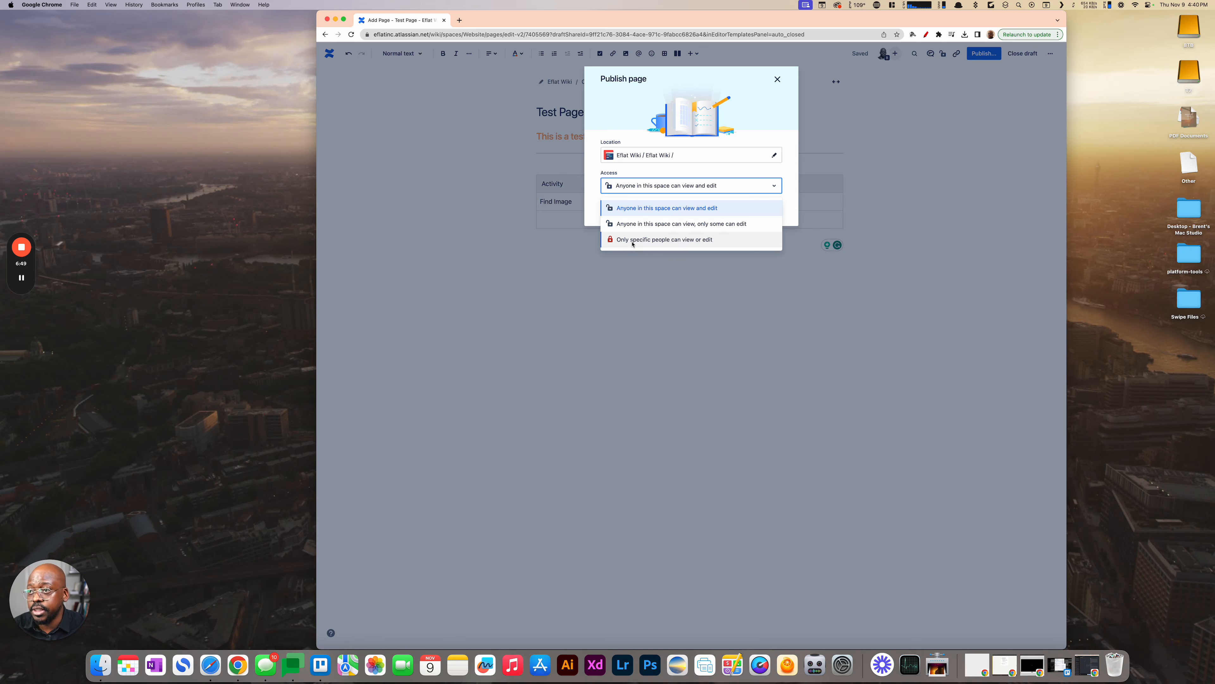
{"action": "left_click", "coordinate": [640, 214]}
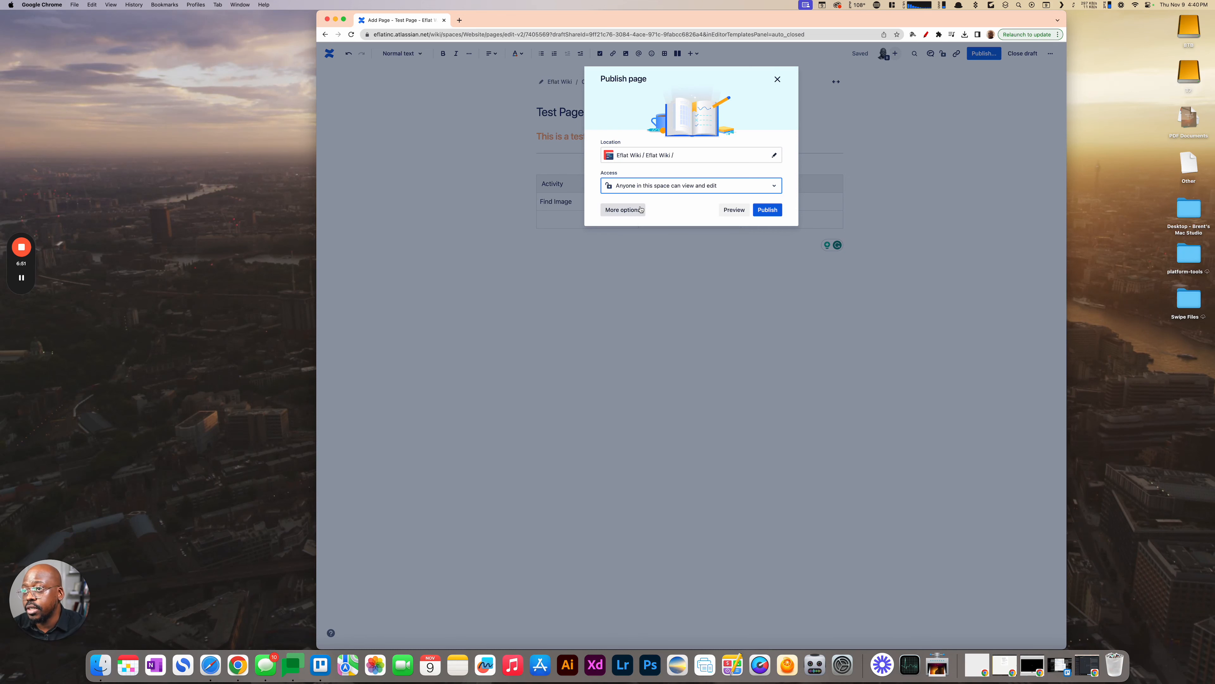
{"action": "left_click", "coordinate": [764, 211]}
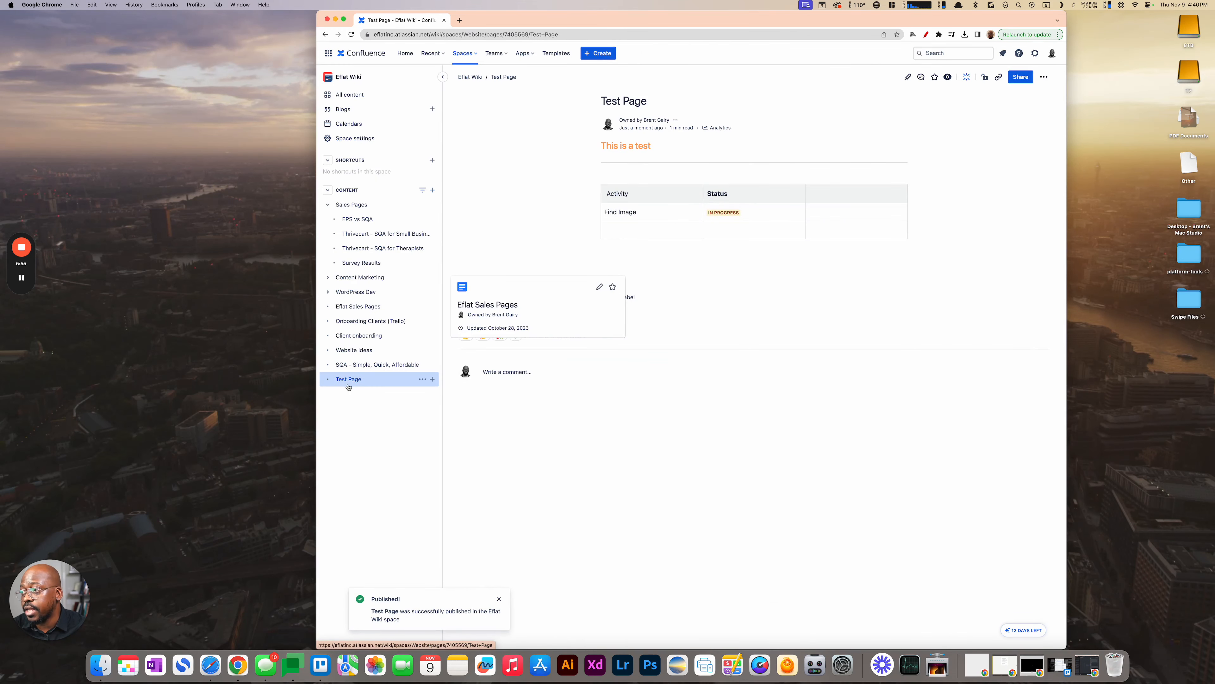
- Open the comment editor beneath the published Test Page
{"action": "mouse_move", "coordinate": [342, 381]}
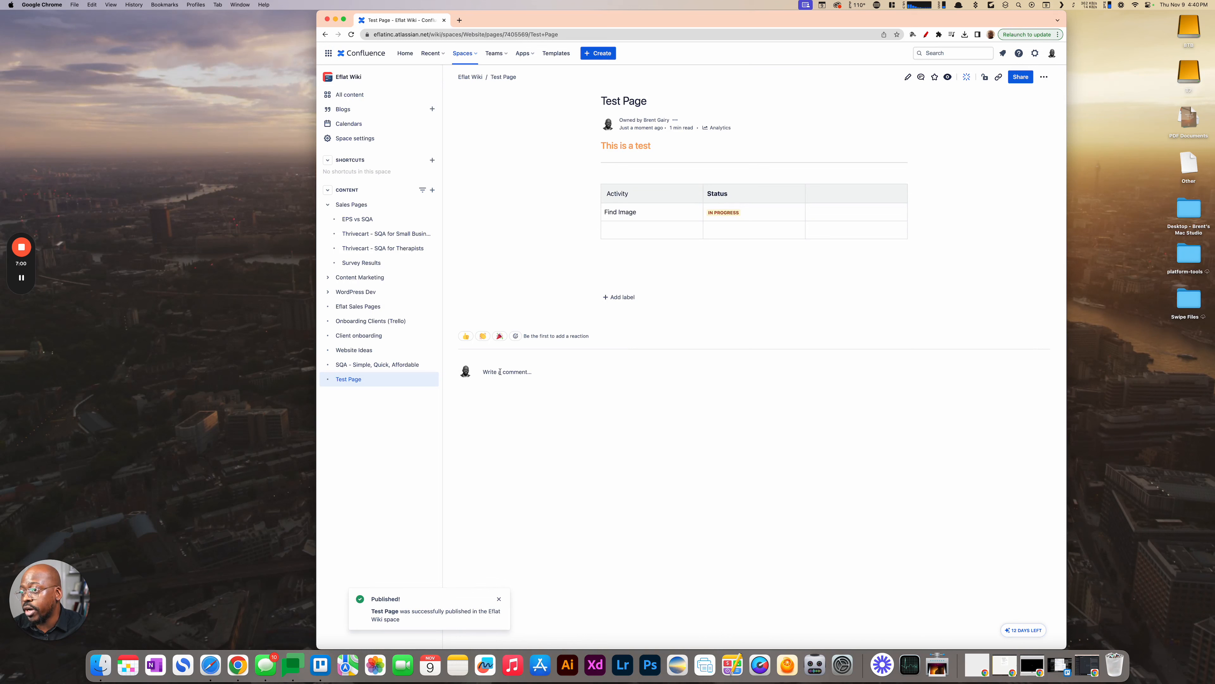
{"action": "left_click", "coordinate": [557, 372]}
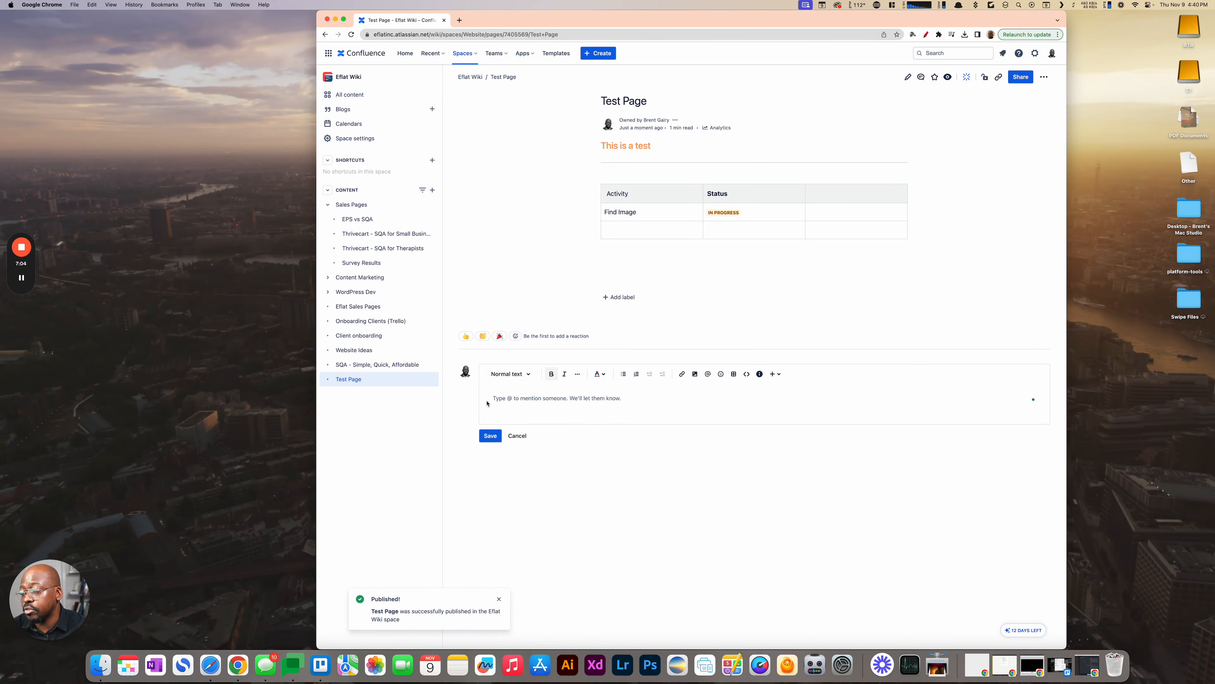
- Move Test Page under Sales Pages, directly below EPS vs SQA, and expand the Content Marketing section
{"action": "mouse_move", "coordinate": [356, 381]}
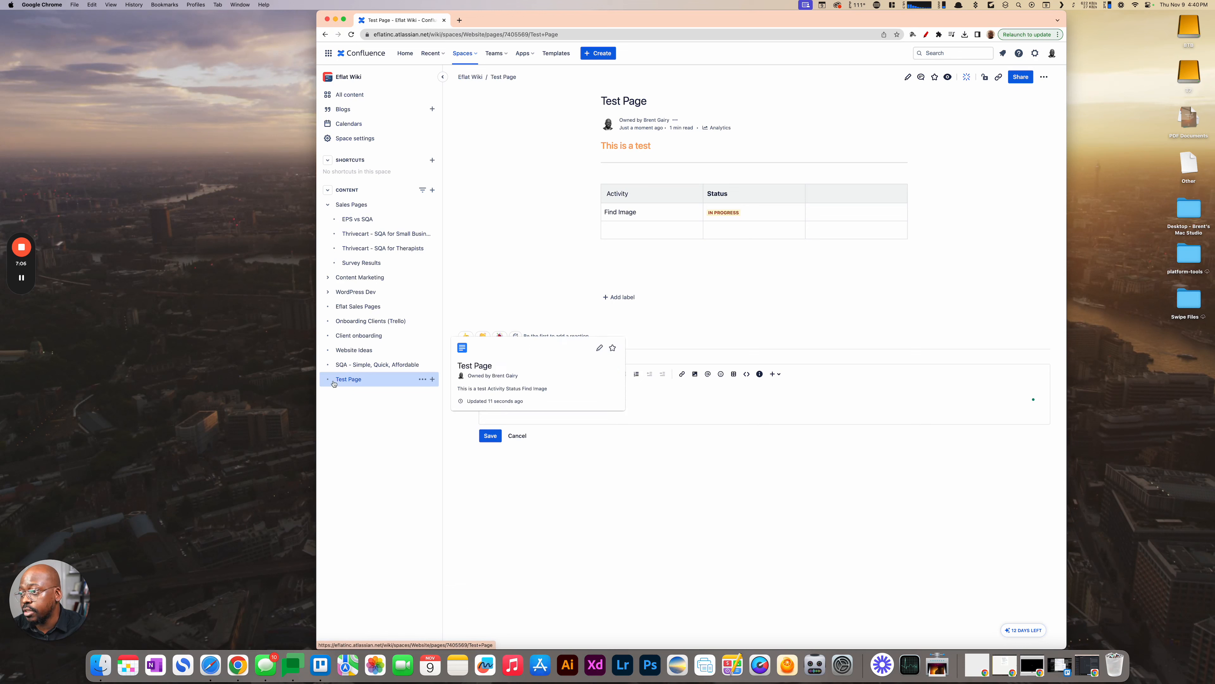
{"action": "left_click_drag", "start_coordinate": [335, 385], "coordinate": [361, 224]}
{"action": "left_click_drag", "start_coordinate": [361, 232], "coordinate": [354, 234]}
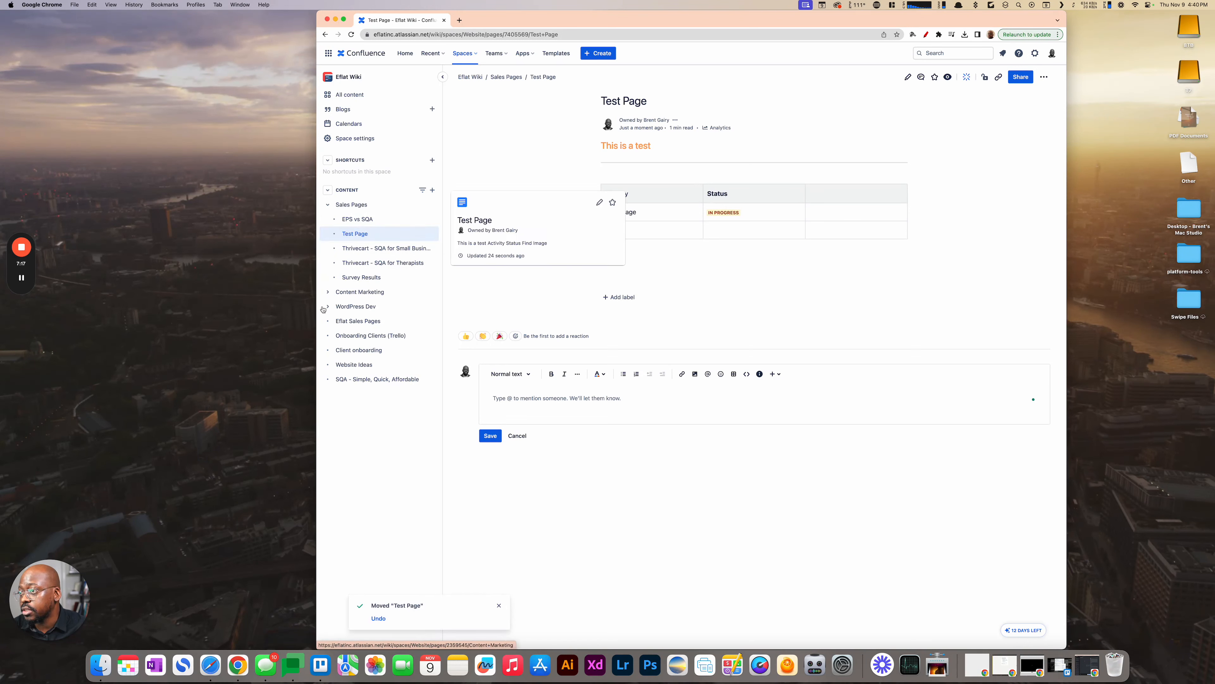
{"action": "left_click", "coordinate": [329, 292]}
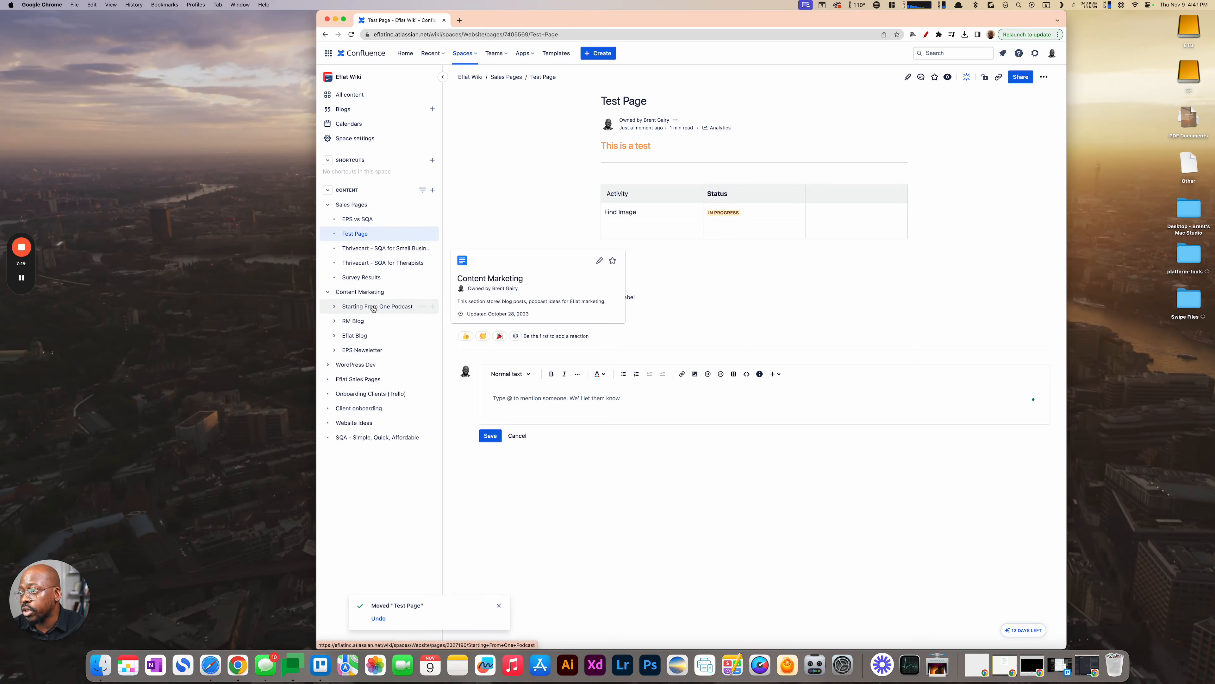
- Copy the link to Test Page from the page tree and open it in a new browser tab
{"action": "mouse_move", "coordinate": [415, 236]}
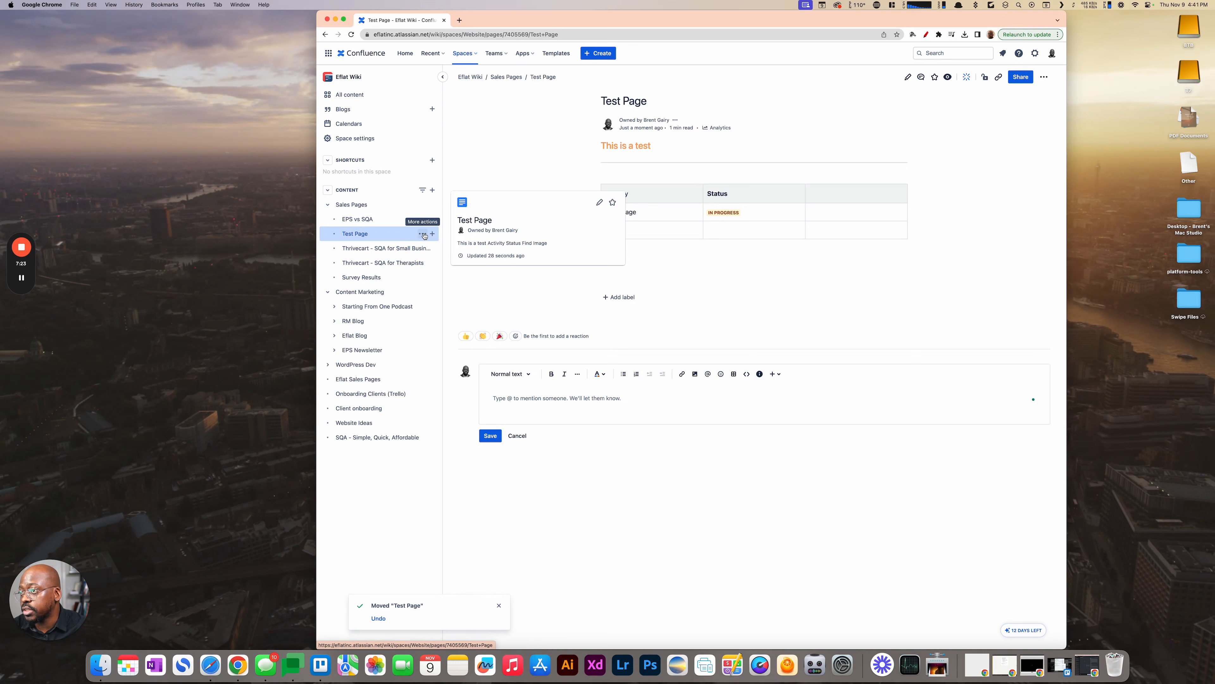
{"action": "left_click", "coordinate": [422, 235]}
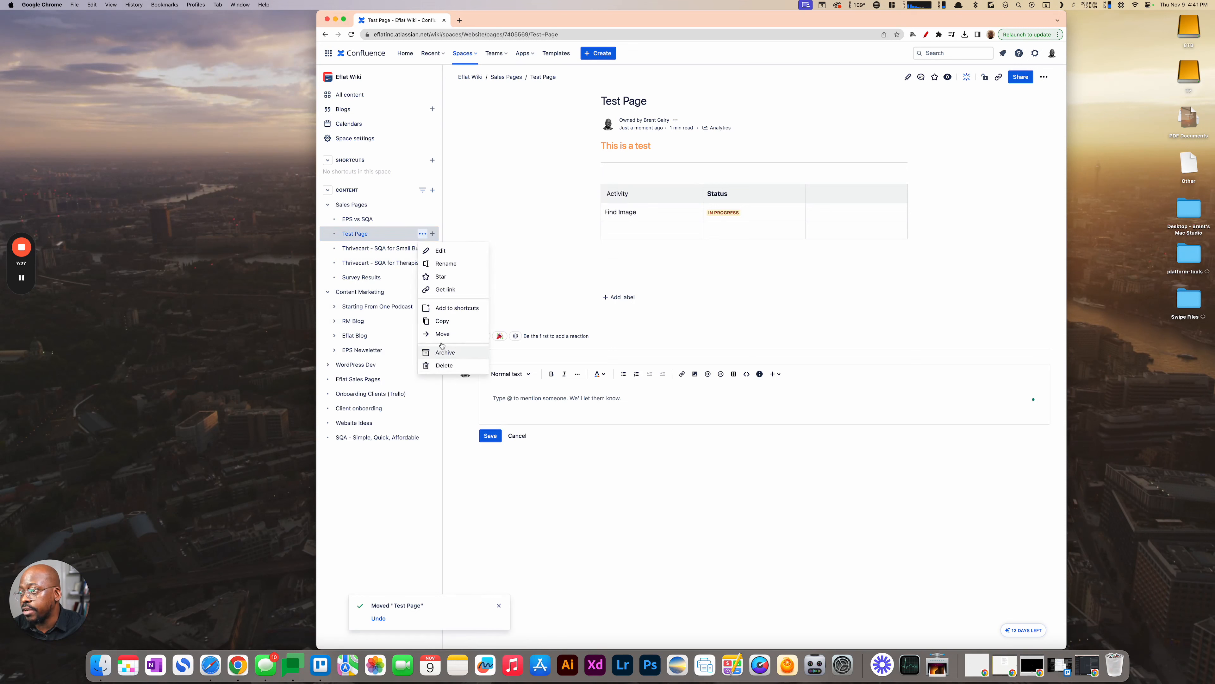
{"action": "left_click", "coordinate": [445, 290]}
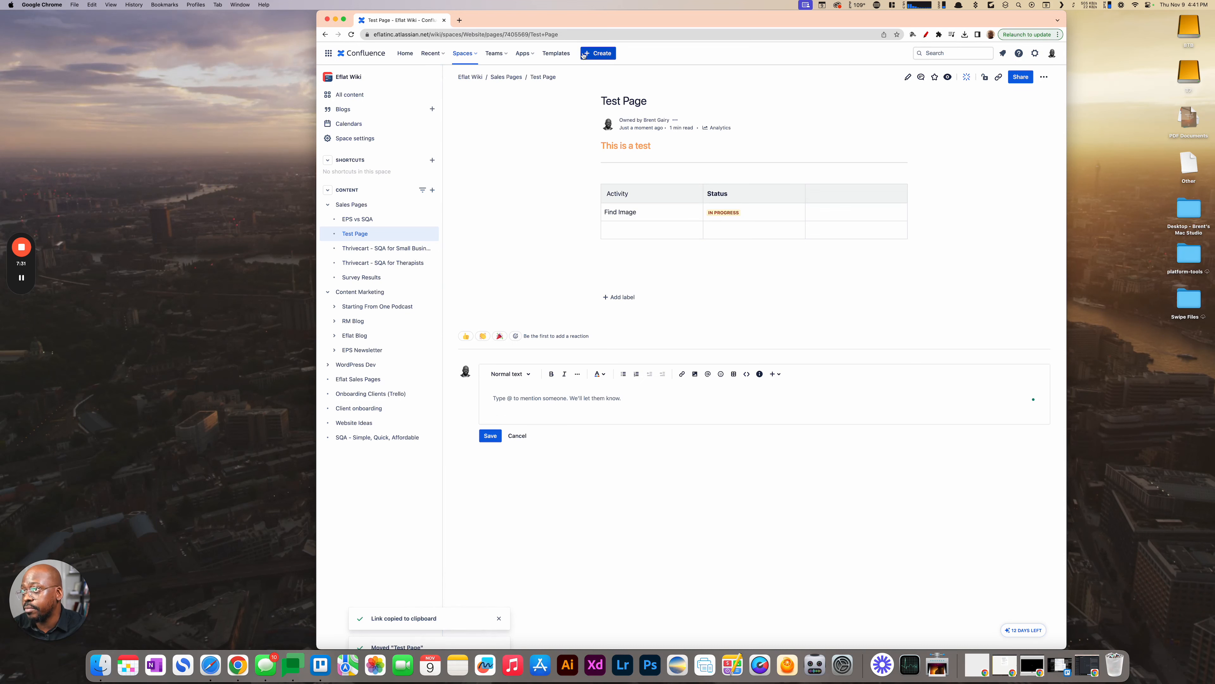
{"action": "left_click", "coordinate": [459, 21]}
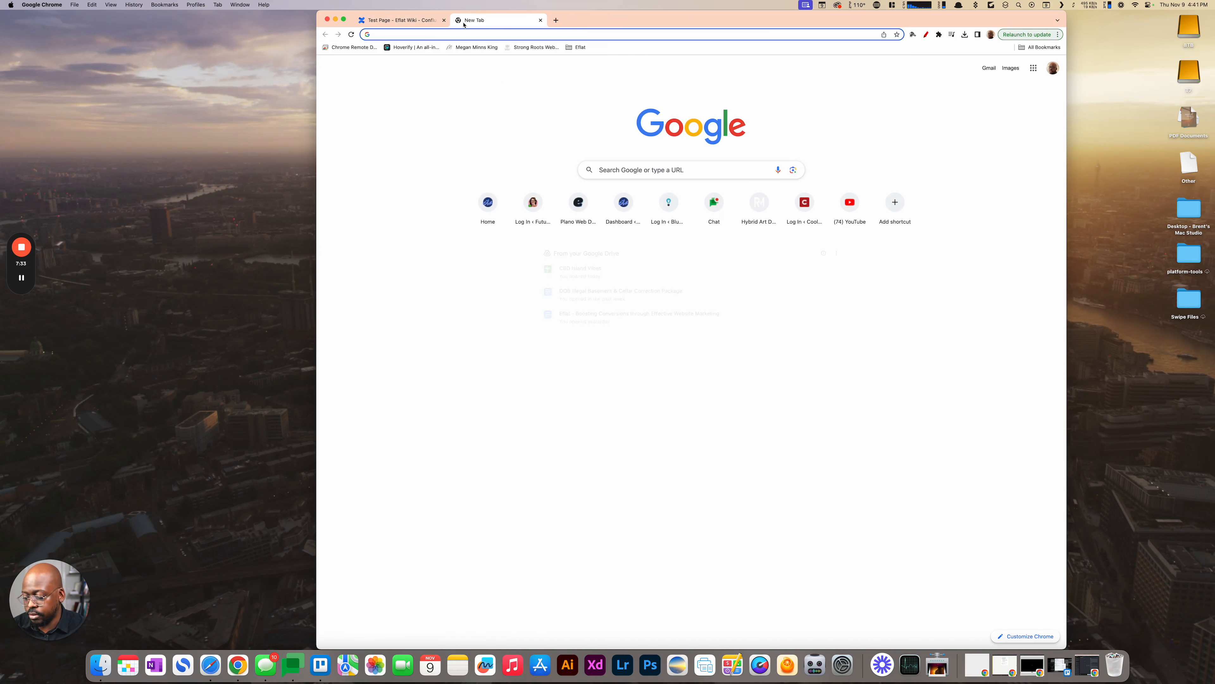
{"action": "key", "text": "super+v"}
{"action": "key", "text": "Return"}
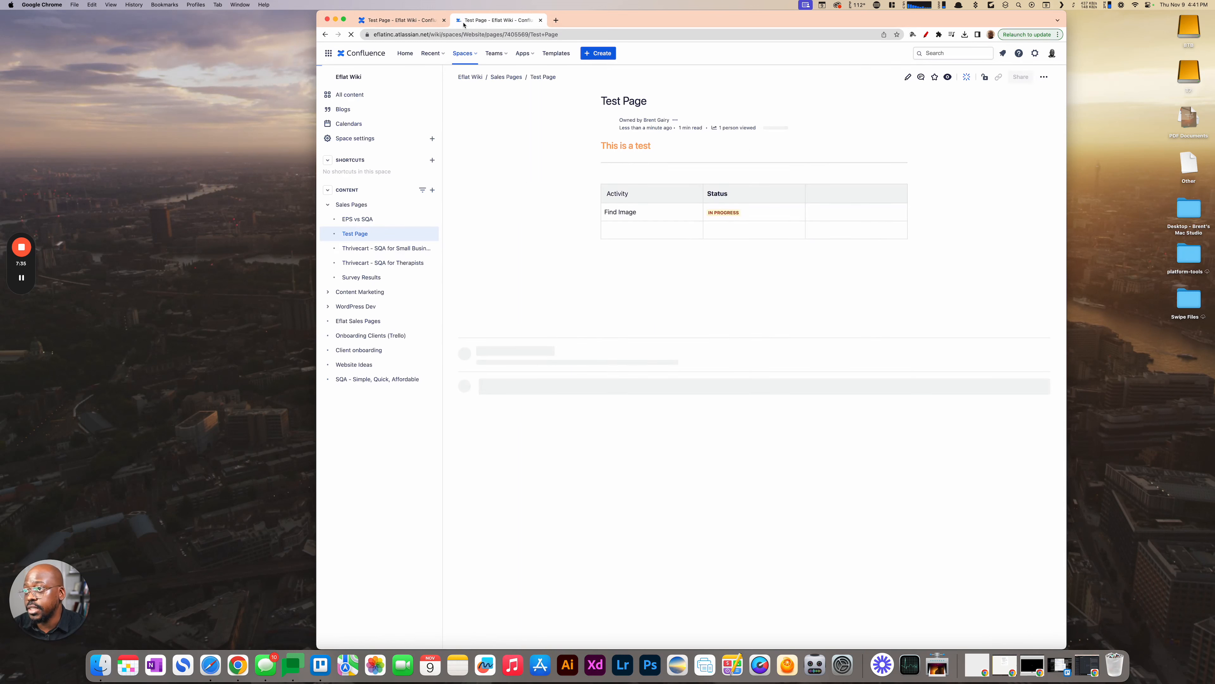
- Close the duplicate Test Page tab and delete Test Page from the page tree, sending it to the trash
{"action": "left_click", "coordinate": [542, 20]}
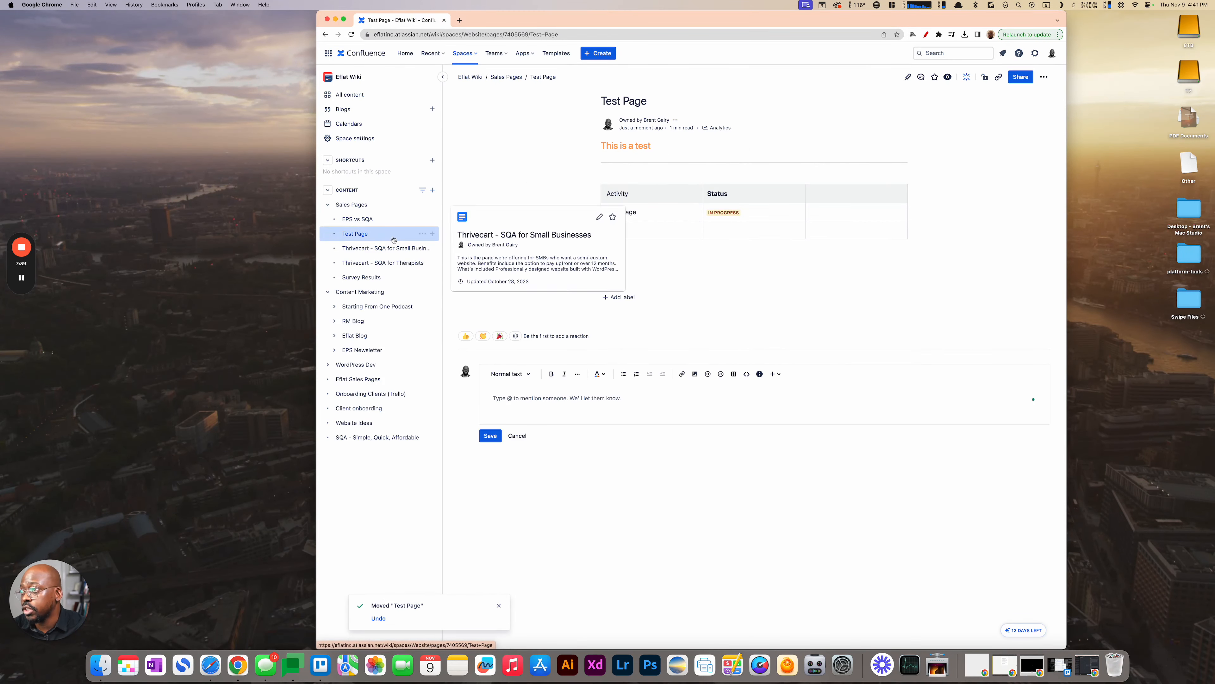
{"action": "left_click", "coordinate": [424, 234]}
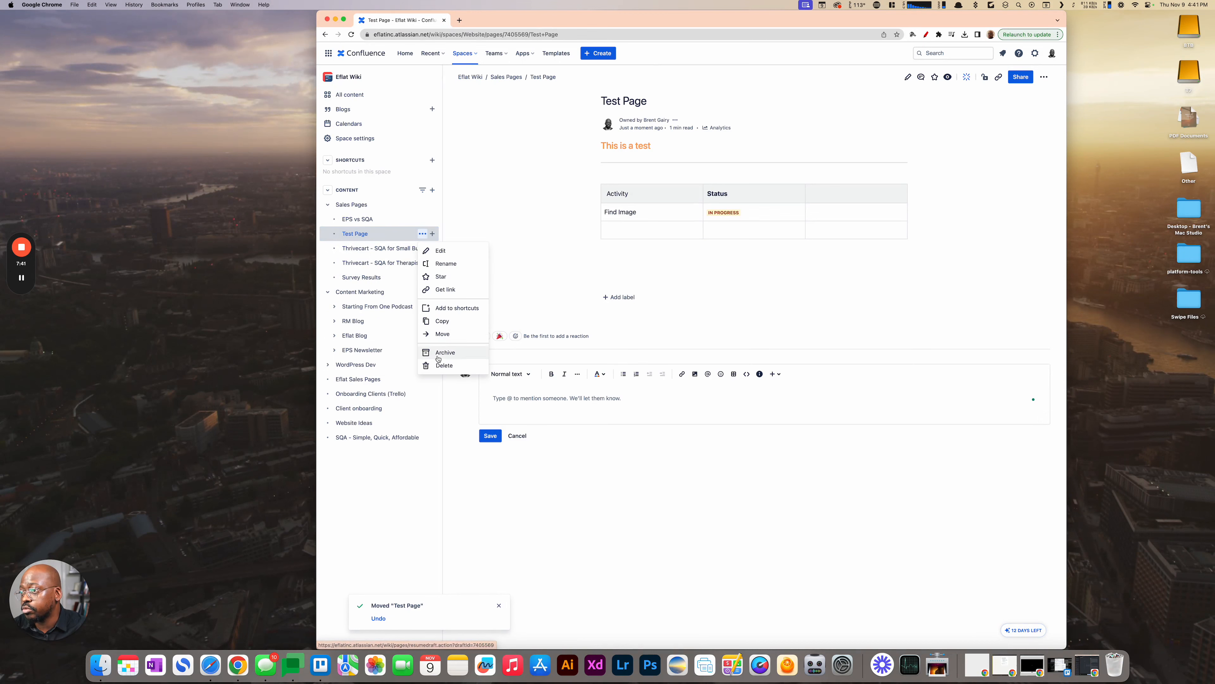
{"action": "key", "text": "Escape"}
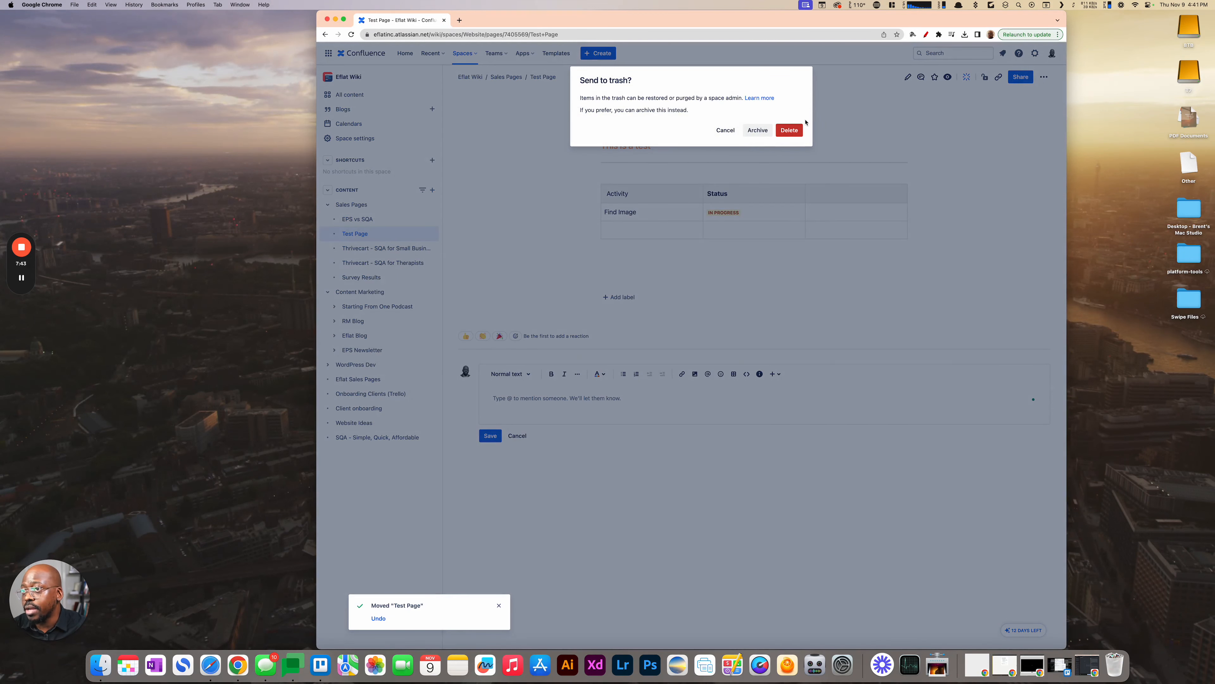
{"action": "left_click", "coordinate": [788, 130]}
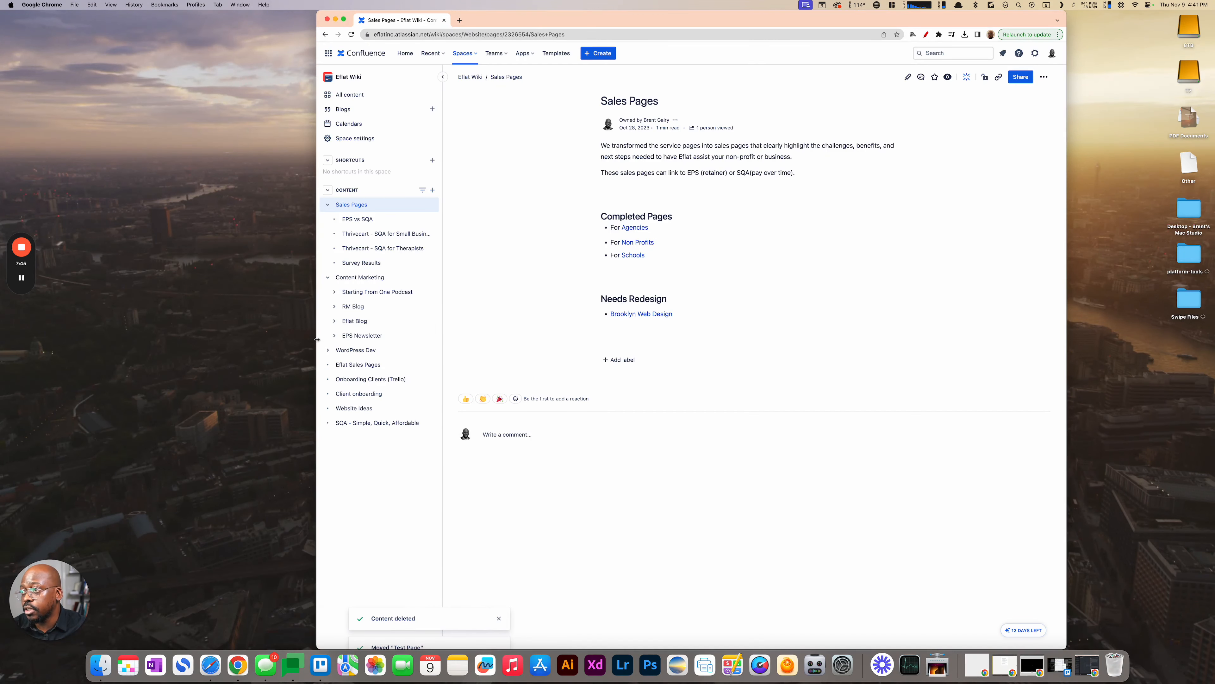
- Expand EPS Newsletter under Content Marketing and review its ManageWP, Email automation with ConvertKit and It's November pages
{"action": "left_click", "coordinate": [334, 336]}
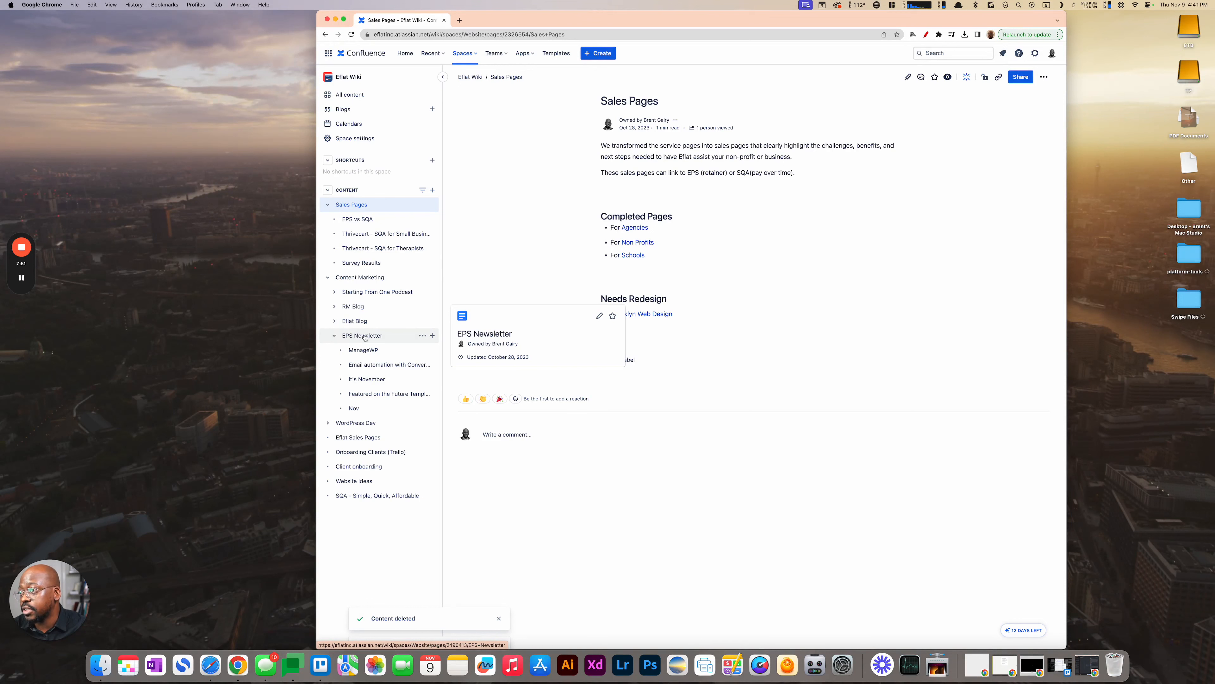
{"action": "left_click", "coordinate": [358, 351]}
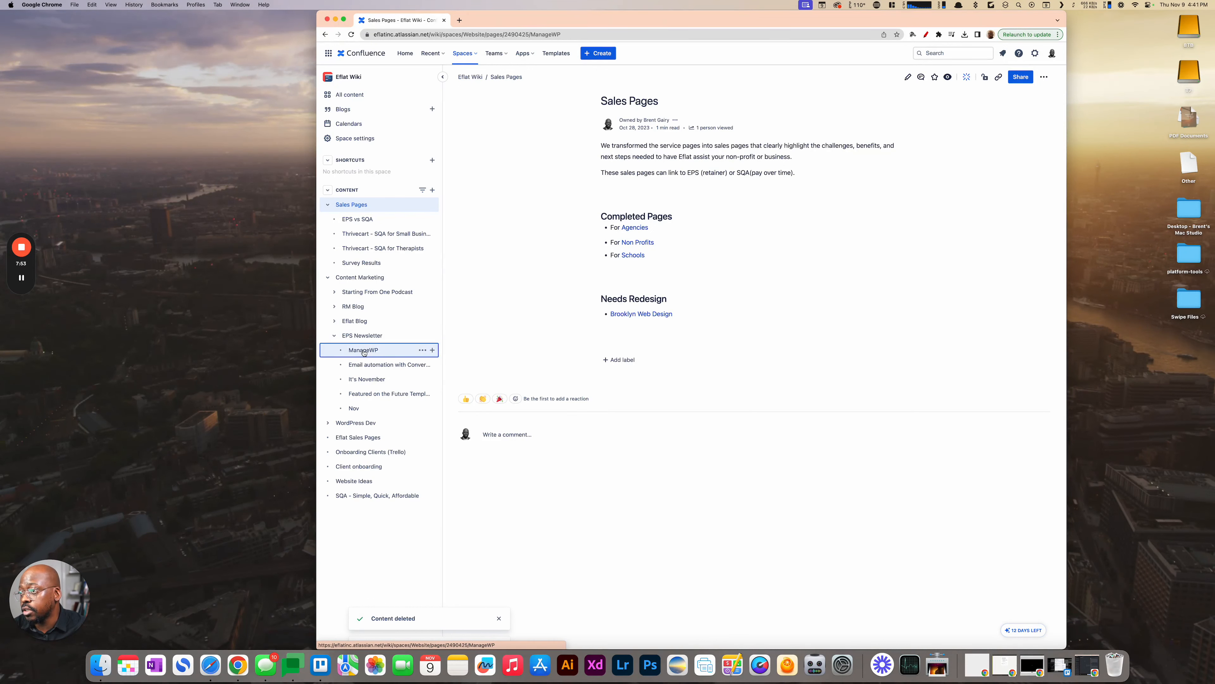
{"action": "mouse_move", "coordinate": [364, 338]}
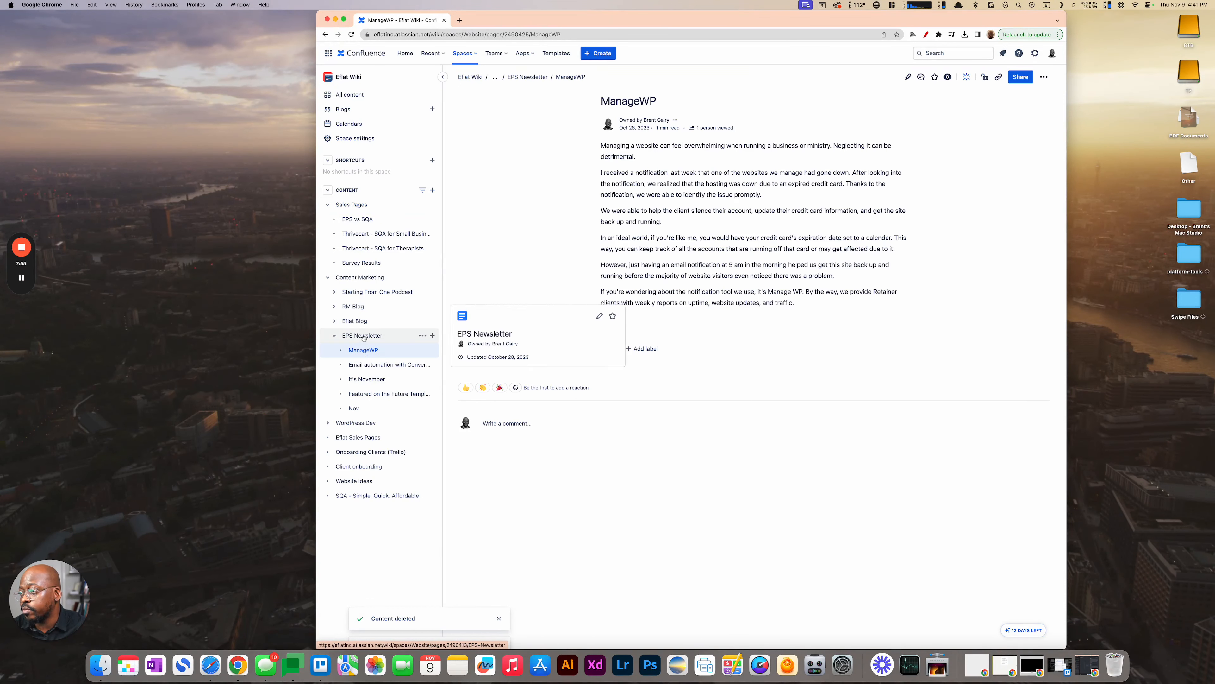
{"action": "left_click", "coordinate": [364, 336]}
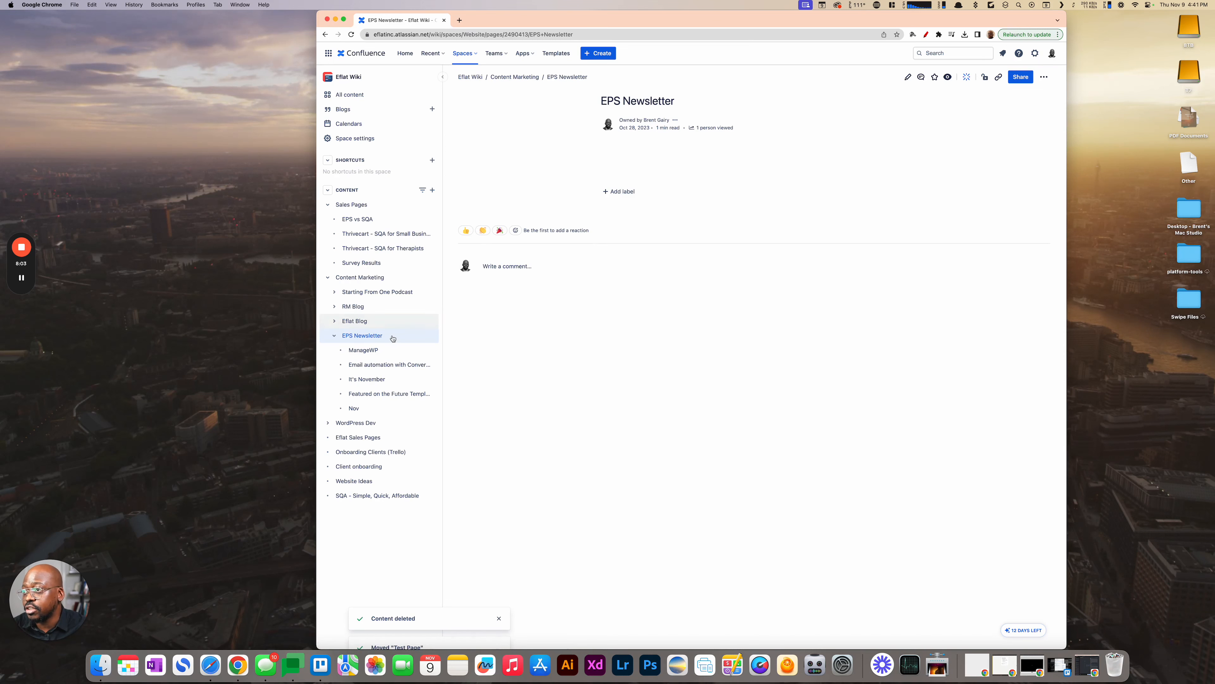
{"action": "mouse_move", "coordinate": [376, 338]}
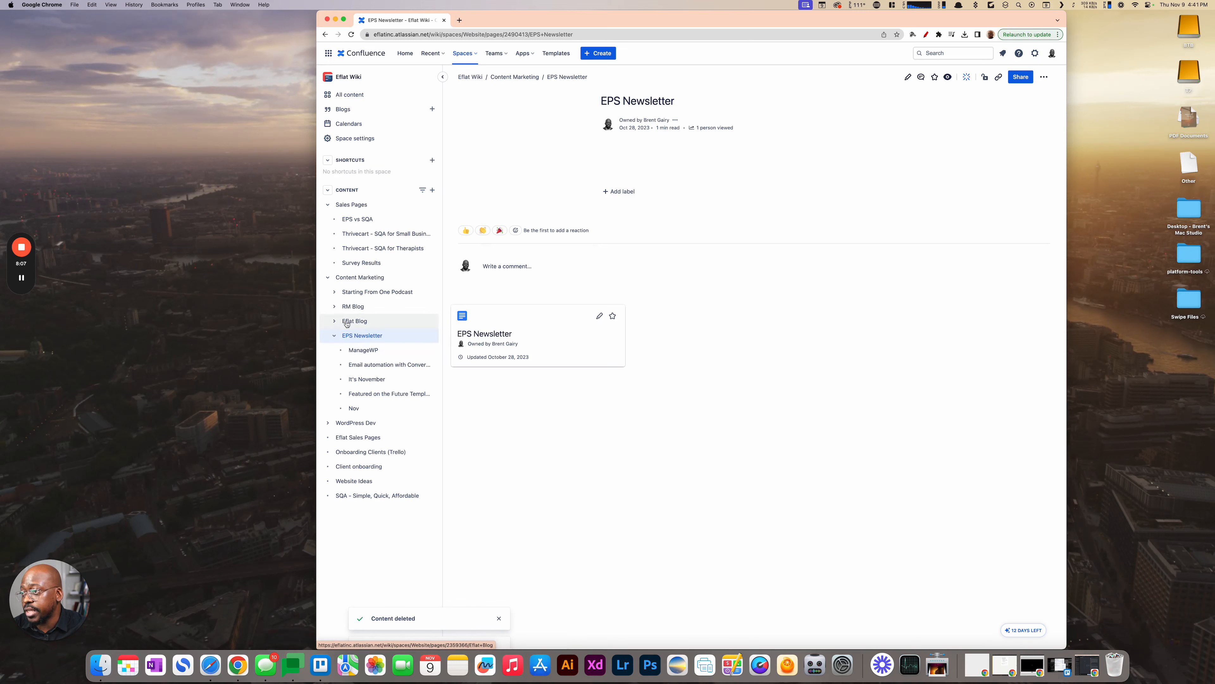
{"action": "left_click", "coordinate": [356, 351]}
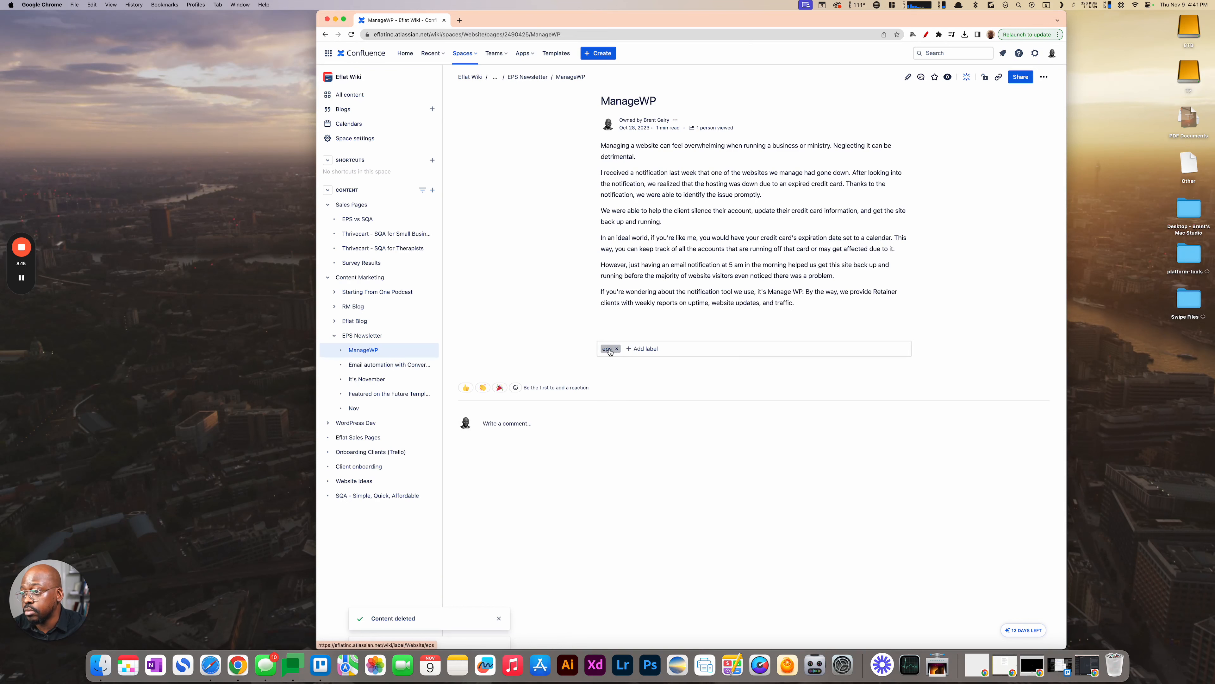
{"action": "left_click", "coordinate": [401, 366]}
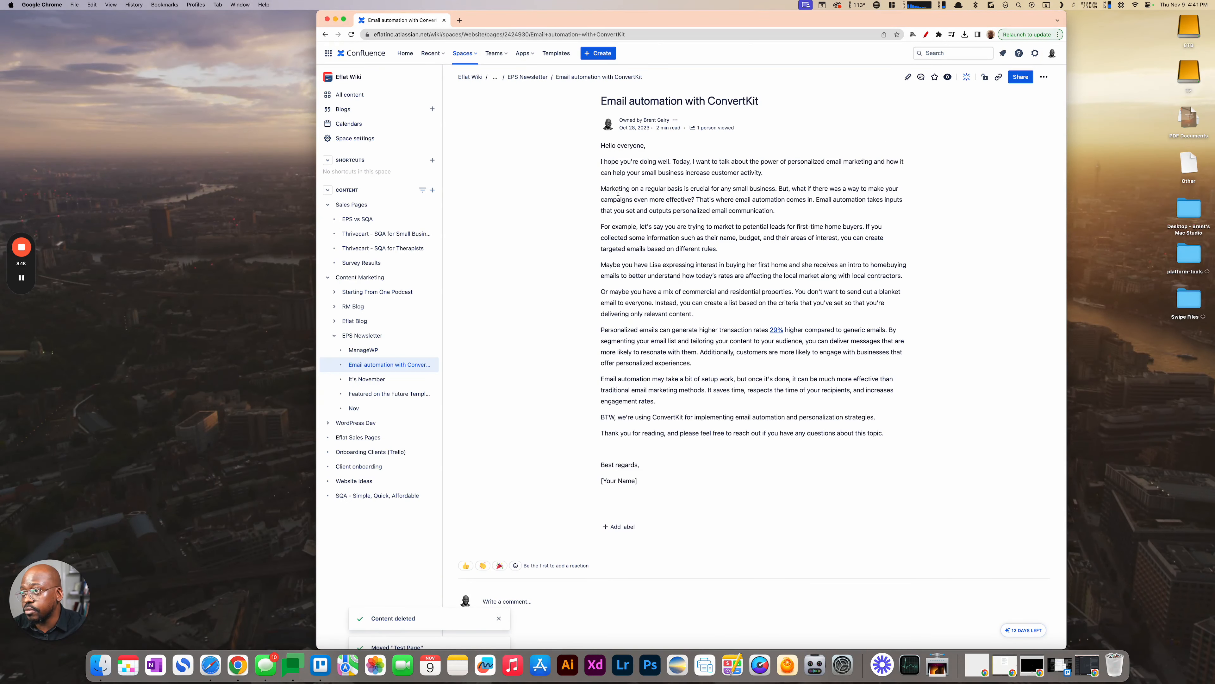
{"action": "left_click", "coordinate": [369, 380]}
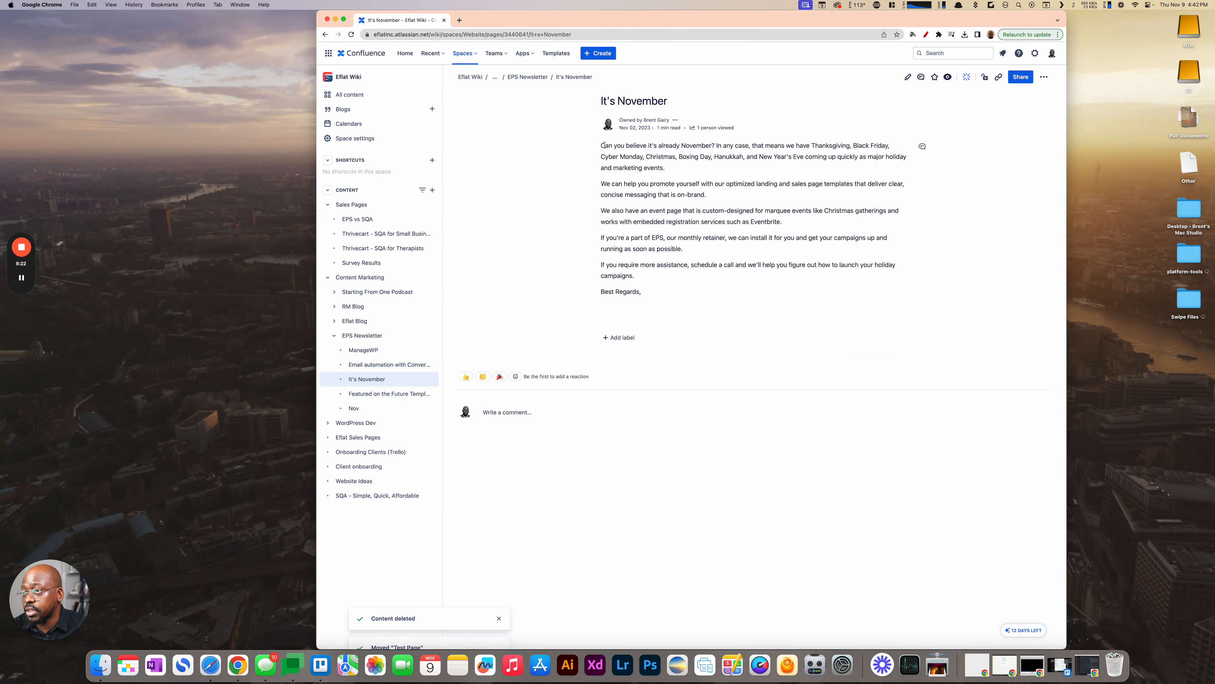
{"action": "left_click_drag", "start_coordinate": [602, 146], "coordinate": [636, 265]}
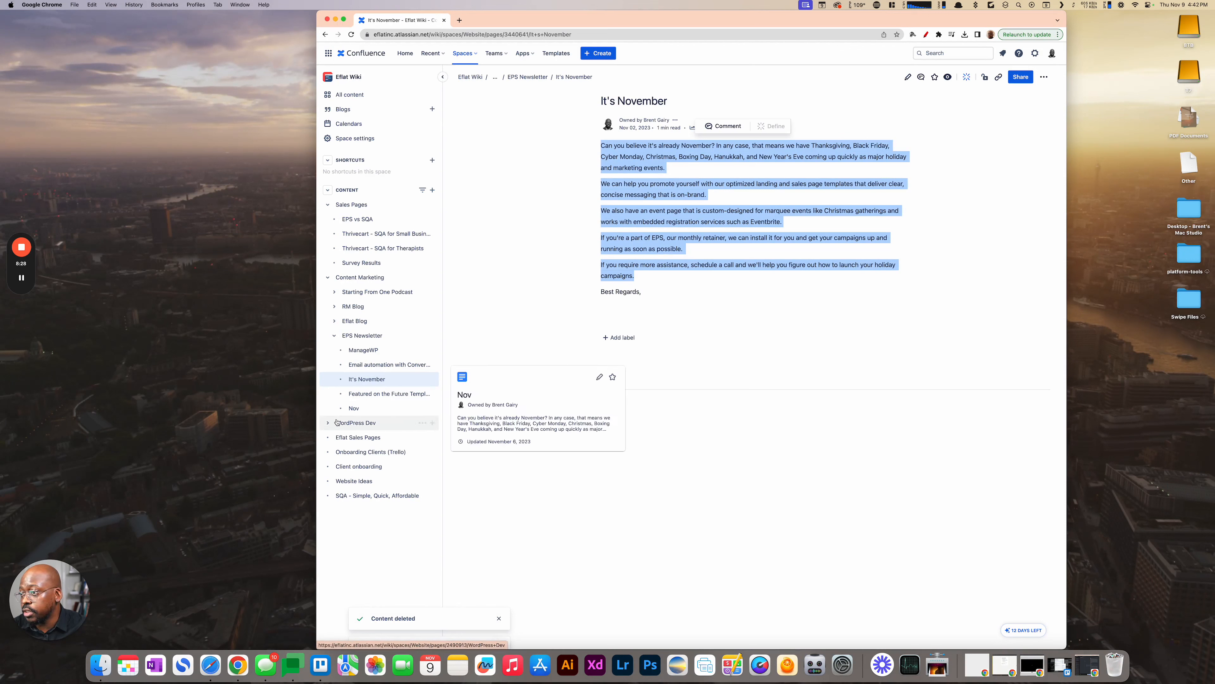
- Collapse EPS Newsletter, expand Eflat Blog and open the 2024 Tips from Christian Website Designers page for editing
{"action": "left_click", "coordinate": [334, 335]}
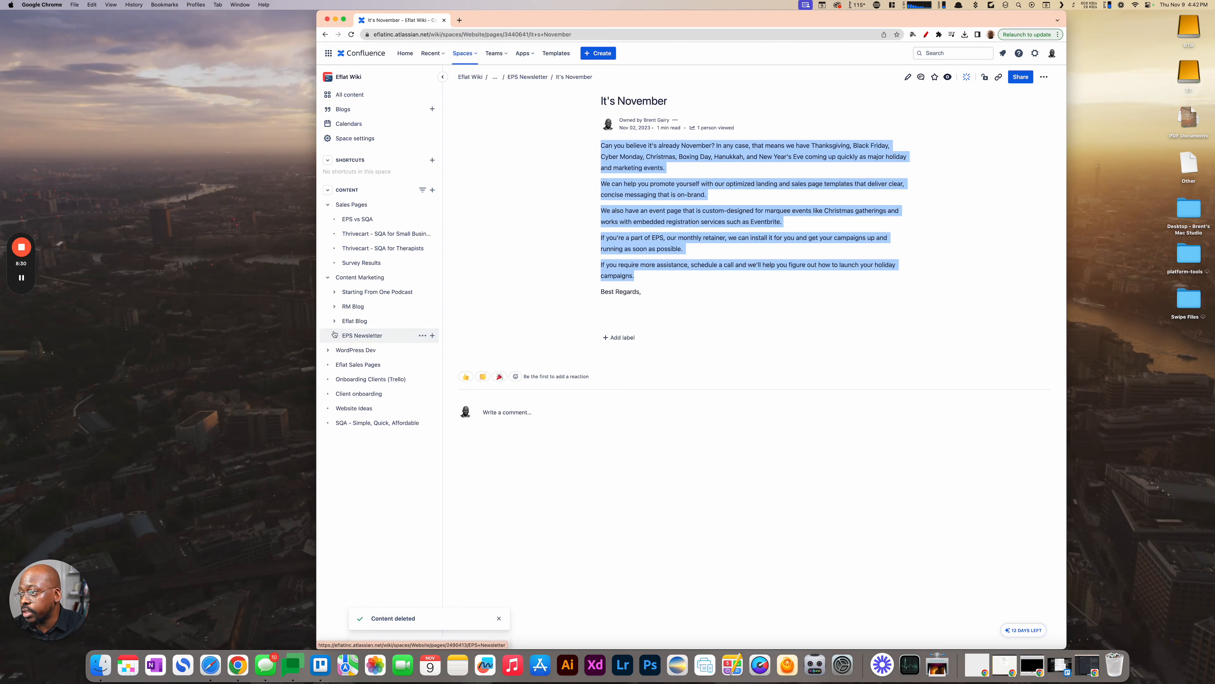
{"action": "left_click", "coordinate": [335, 321]}
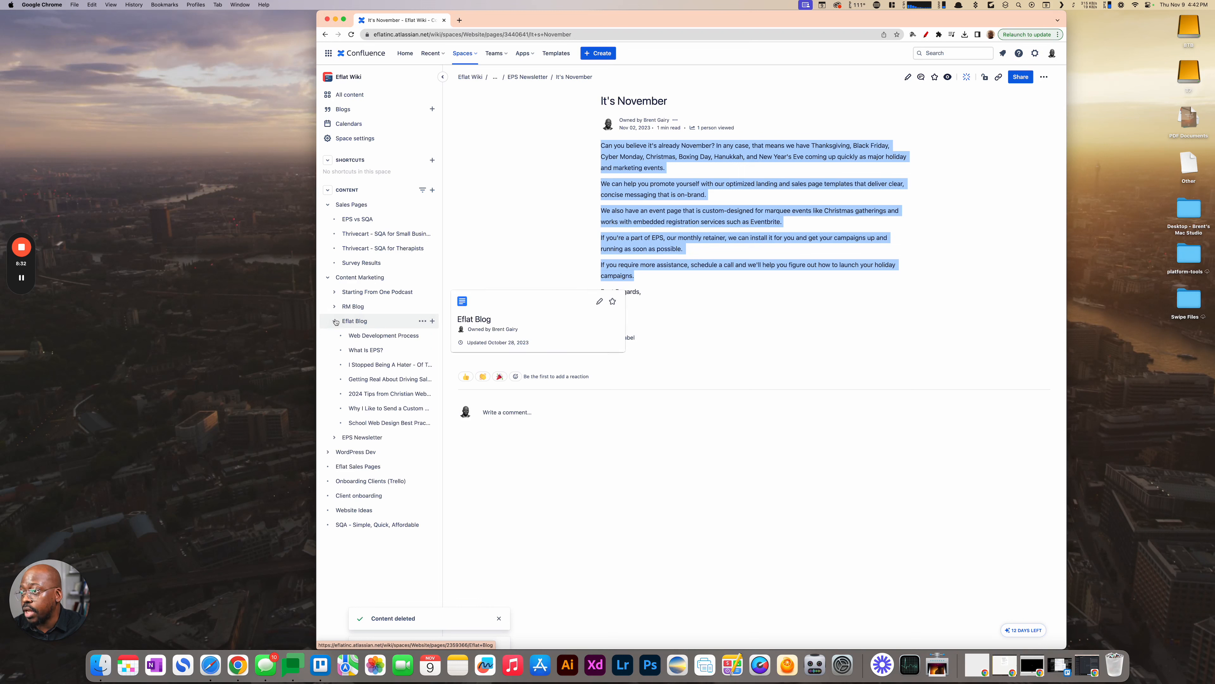
{"action": "left_click", "coordinate": [366, 394]}
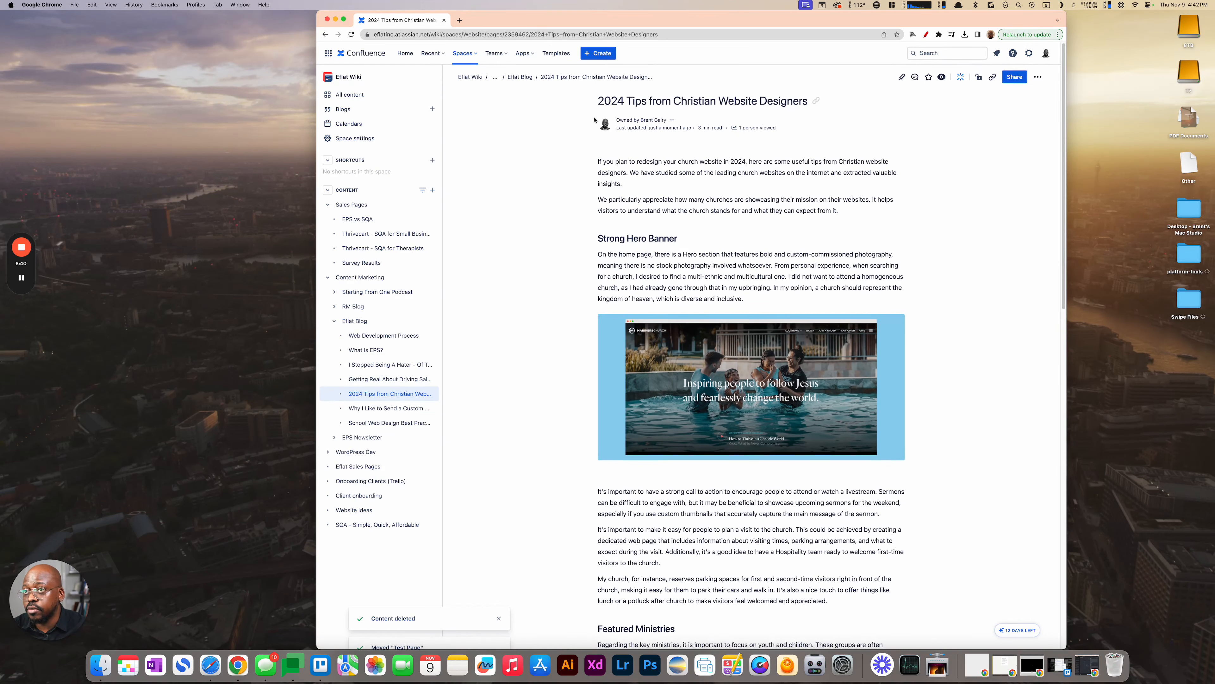
{"action": "left_click", "coordinate": [902, 77]}
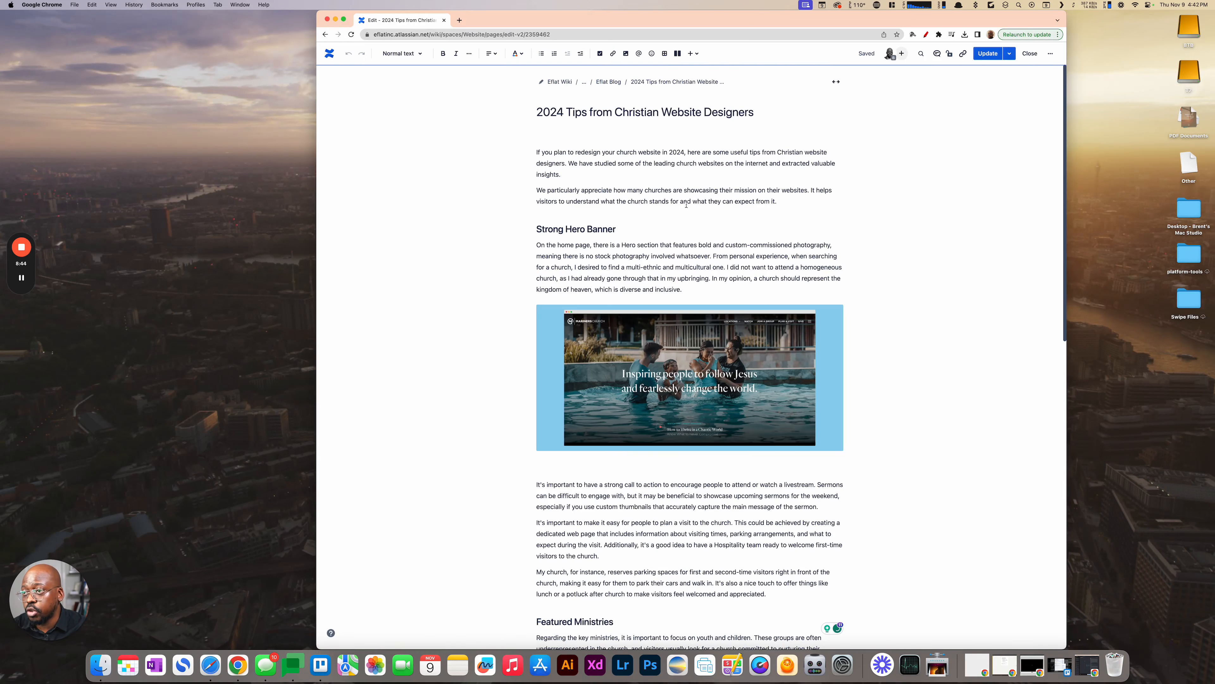
- Insert the image 1-Hershey_Large-11062023.jpg from Downloads on the empty line below the Website Management heading
{"action": "scroll", "coordinate": [650, 209], "scroll_direction": "down", "scroll_amount": 5}
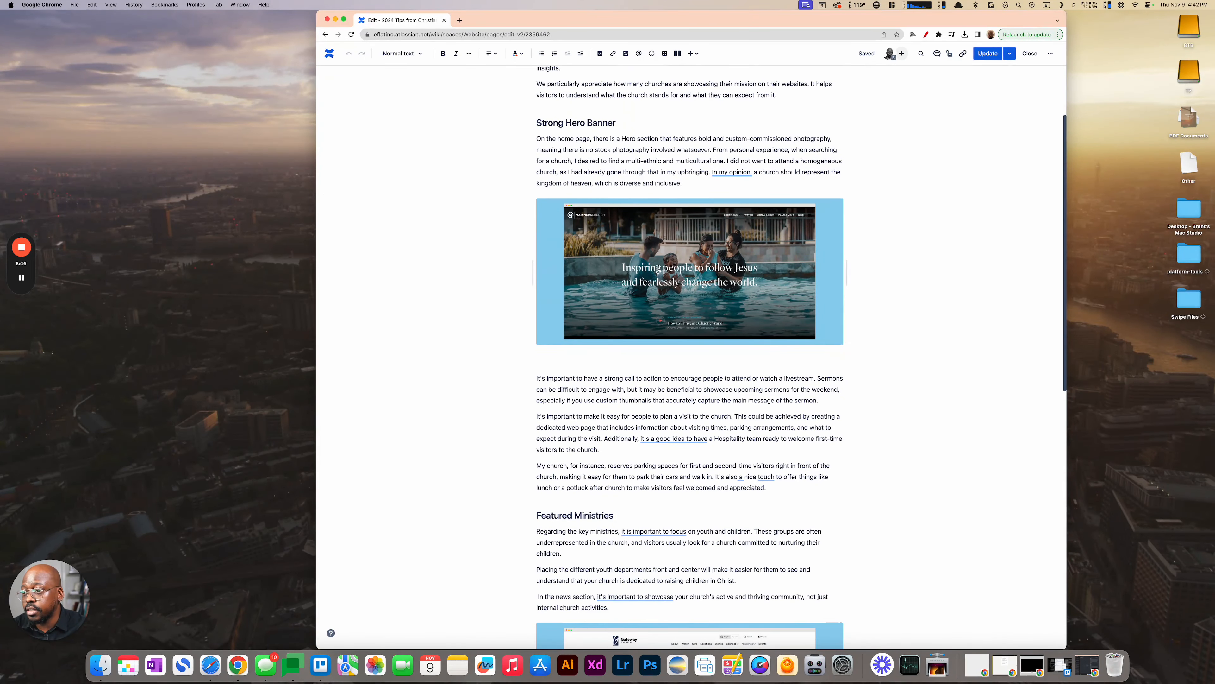
{"action": "left_click", "coordinate": [620, 261]}
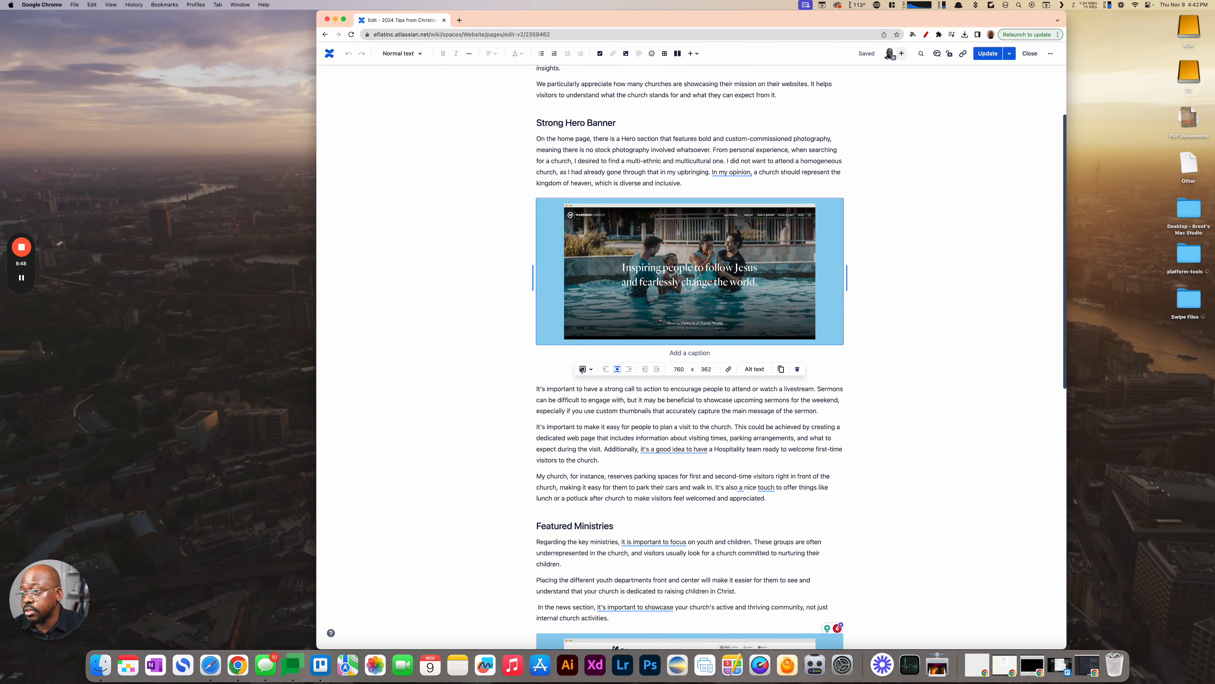
{"action": "scroll", "coordinate": [604, 389], "scroll_direction": "down", "scroll_amount": 4}
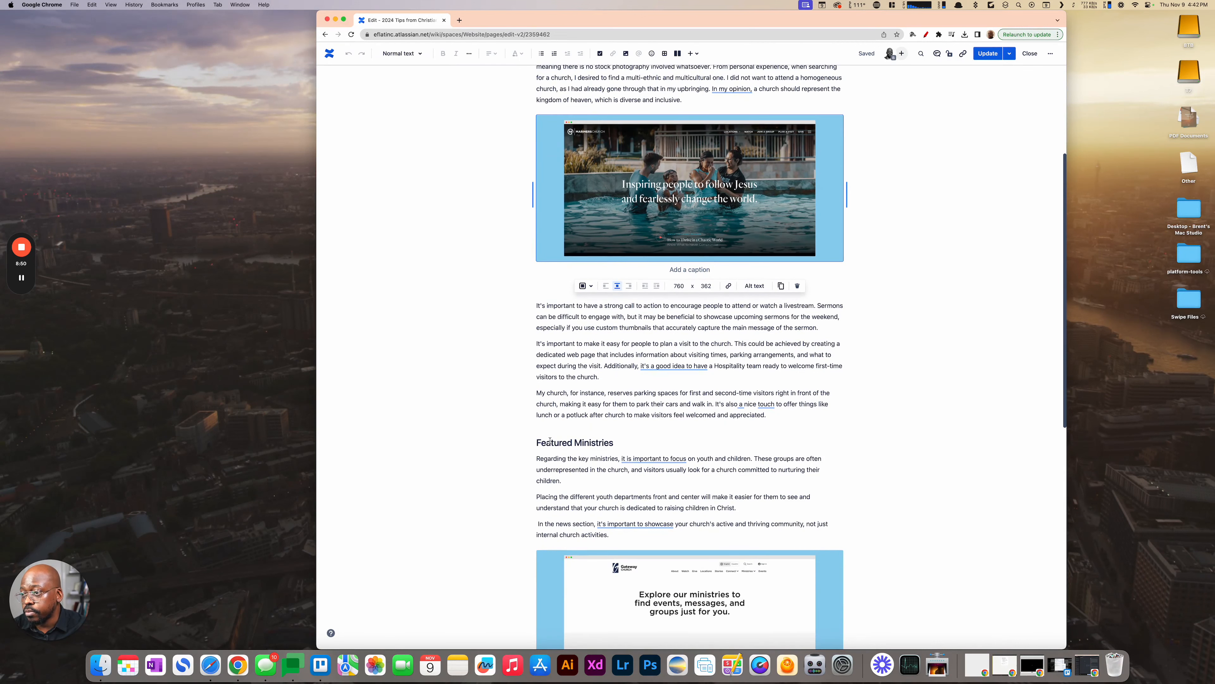
{"action": "scroll", "coordinate": [549, 441], "scroll_direction": "down", "scroll_amount": 20}
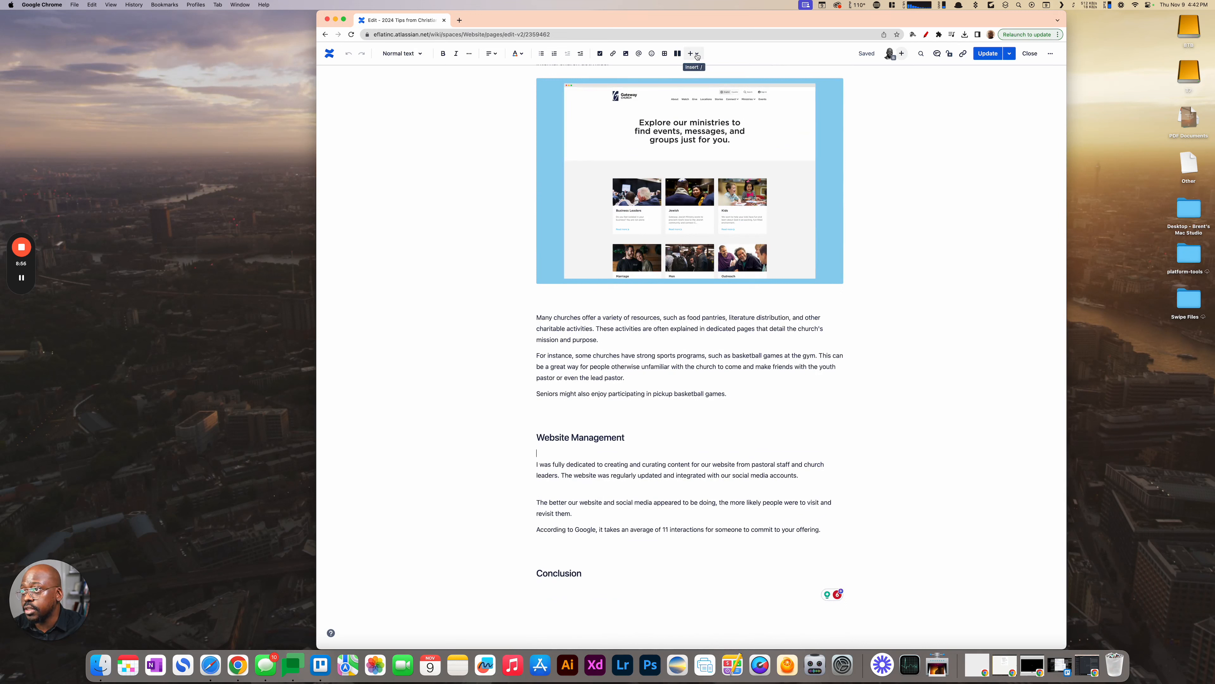
{"action": "left_click", "coordinate": [625, 54]}
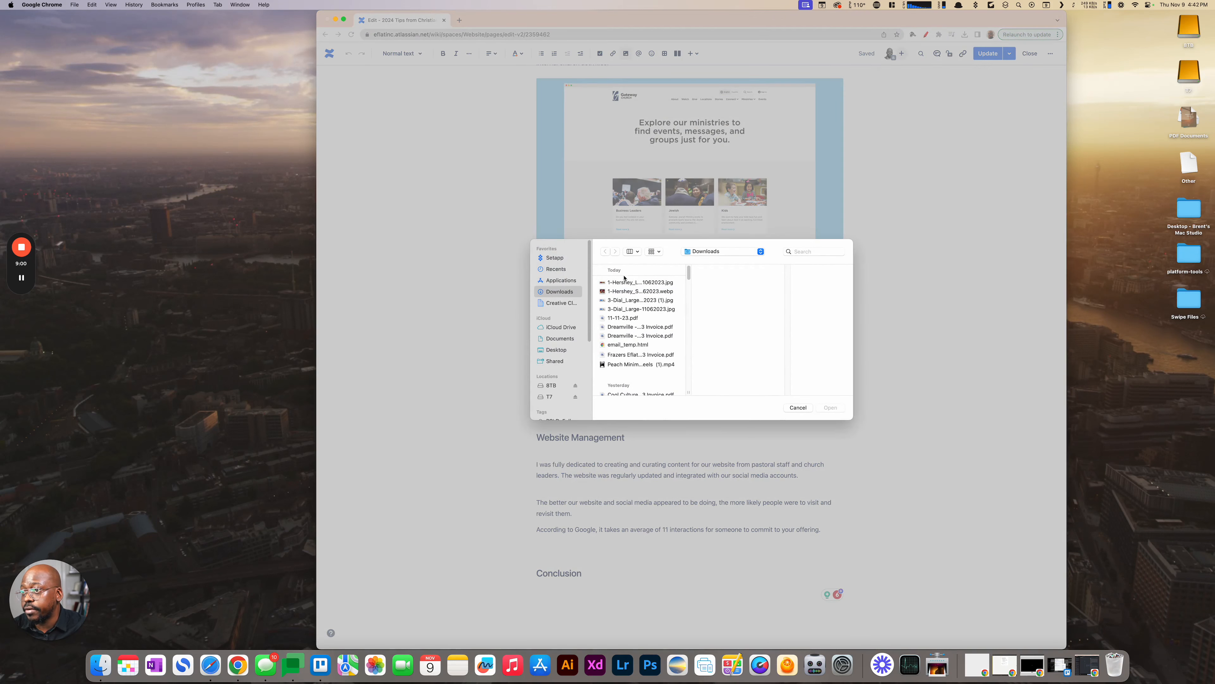
{"action": "left_click", "coordinate": [624, 283]}
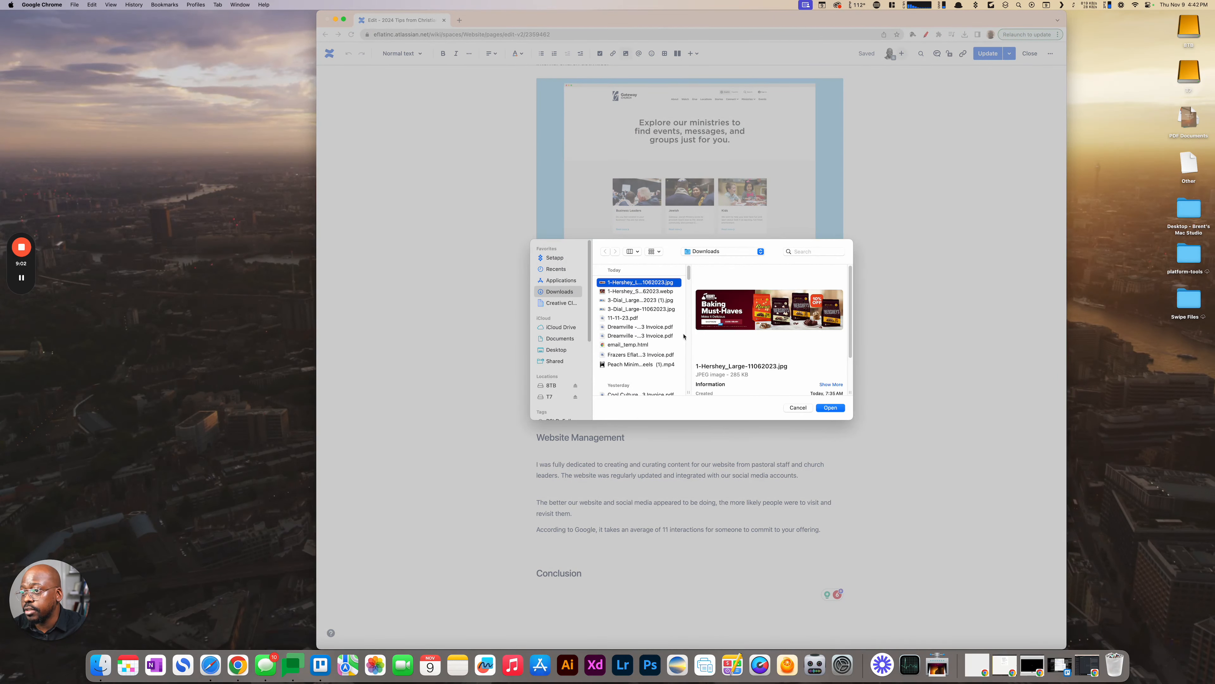
{"action": "left_click", "coordinate": [825, 410]}
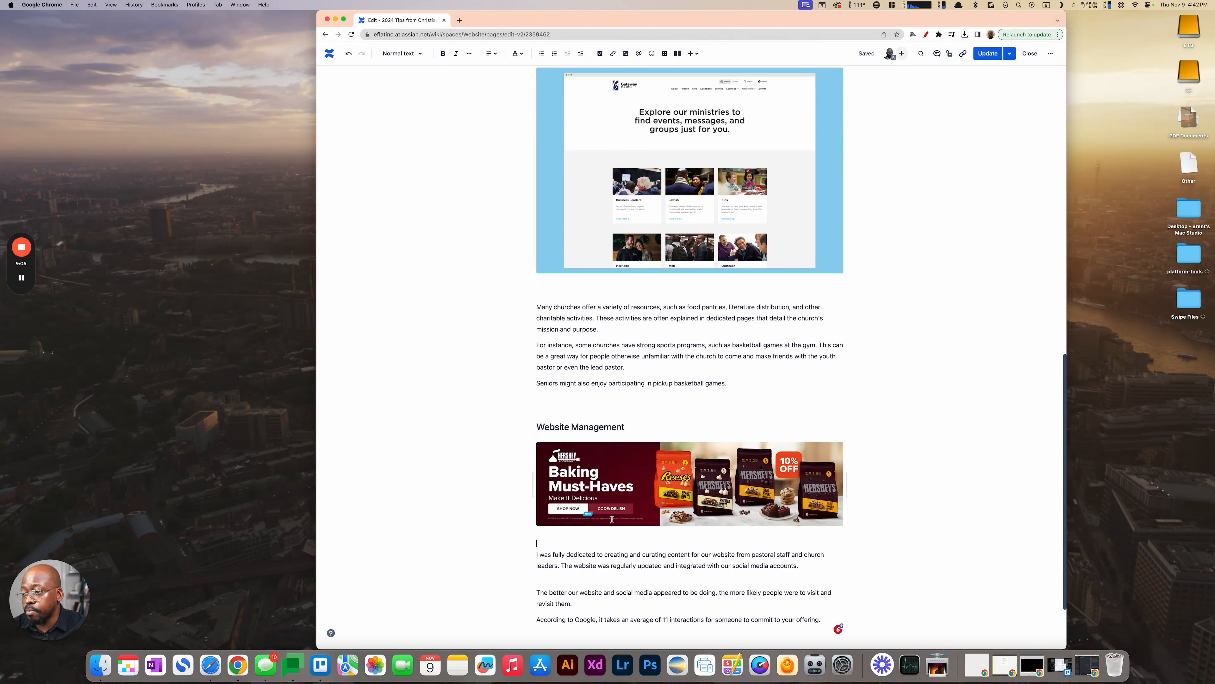
- Set the width of the inserted Hershey banner image to 400
{"action": "left_click", "coordinate": [640, 495]}
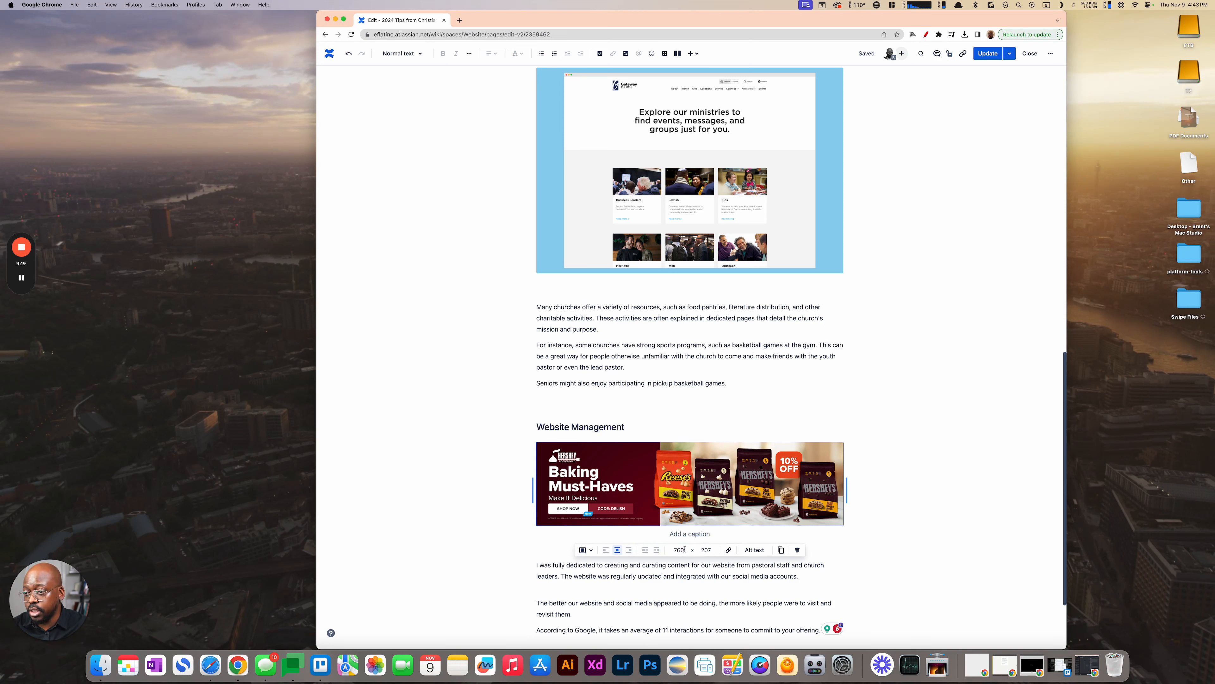
{"action": "double_click", "coordinate": [675, 550]}
{"action": "type", "text": "400"}
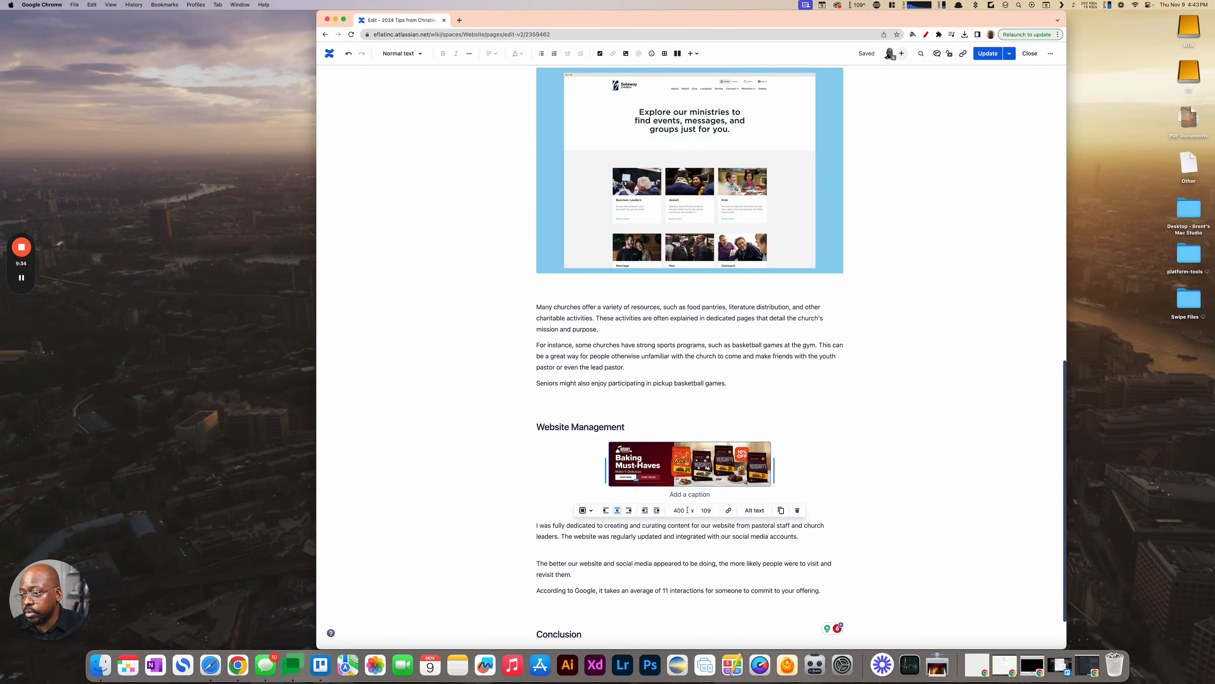
- Stretch the Hershey banner image back to a width of 760, and delete it from the page
{"action": "left_click_drag", "start_coordinate": [606, 471], "coordinate": [524, 481]}
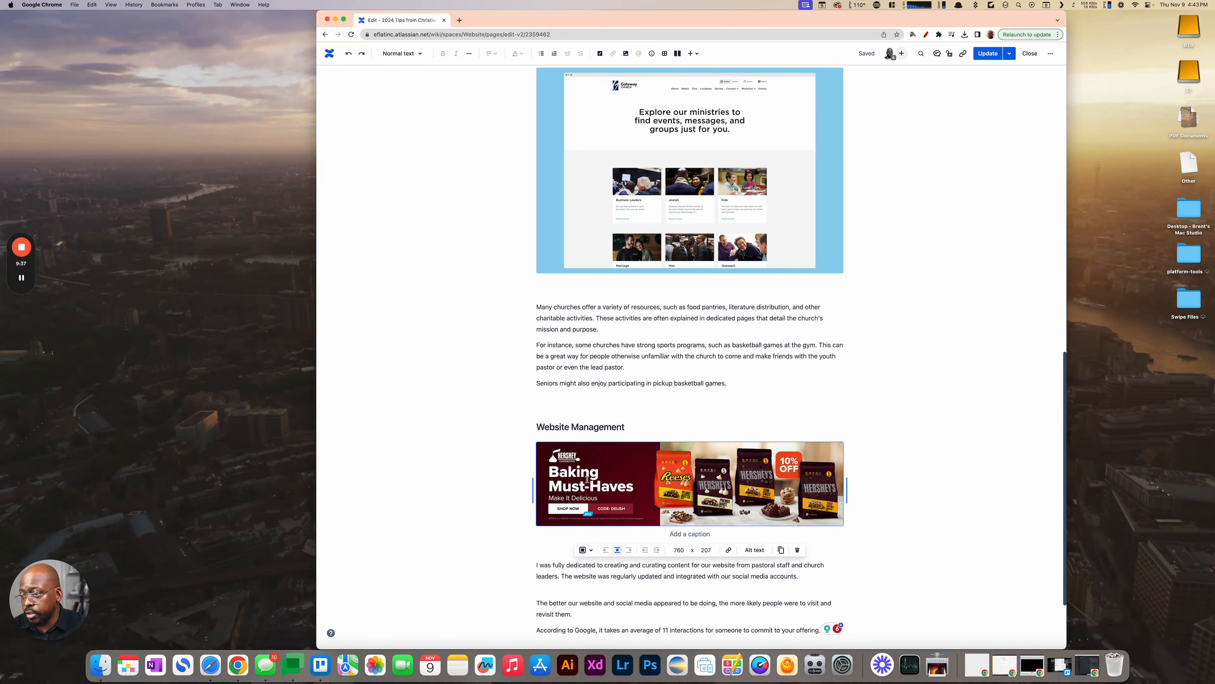
{"action": "left_click", "coordinate": [798, 550]}
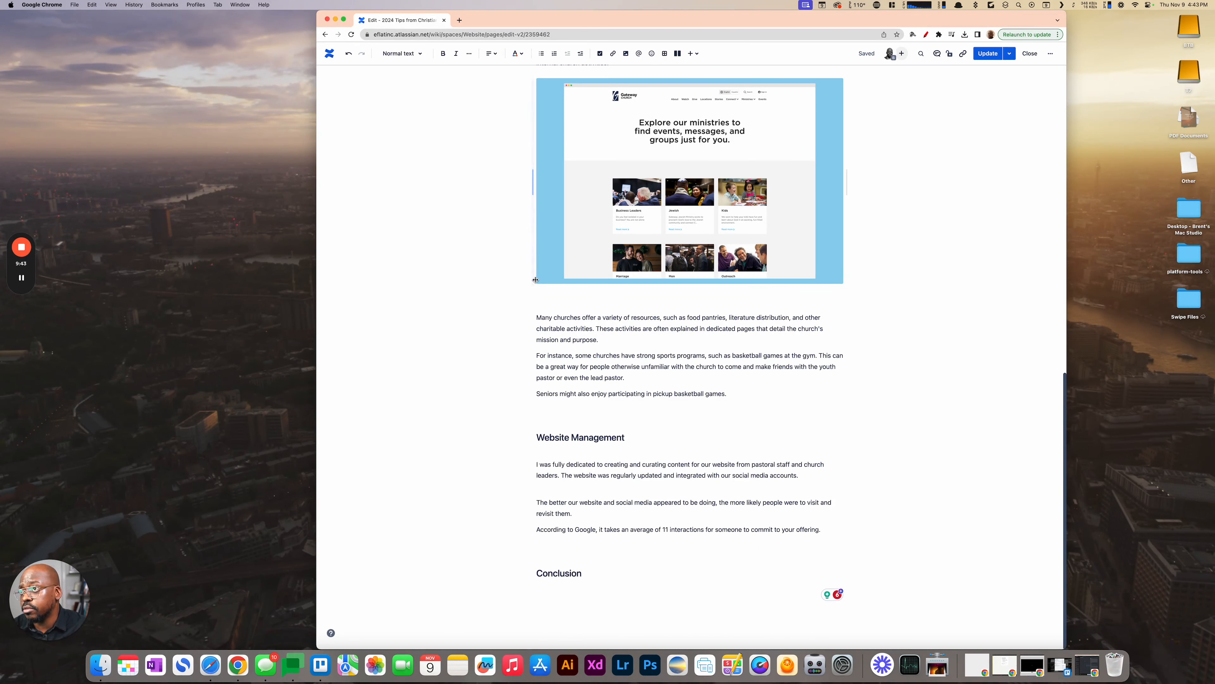
- Open the Loom video library in a new browser tab and copy the link to the Loom Control Menu - 9 November 2023 video
{"action": "left_click", "coordinate": [459, 20]}
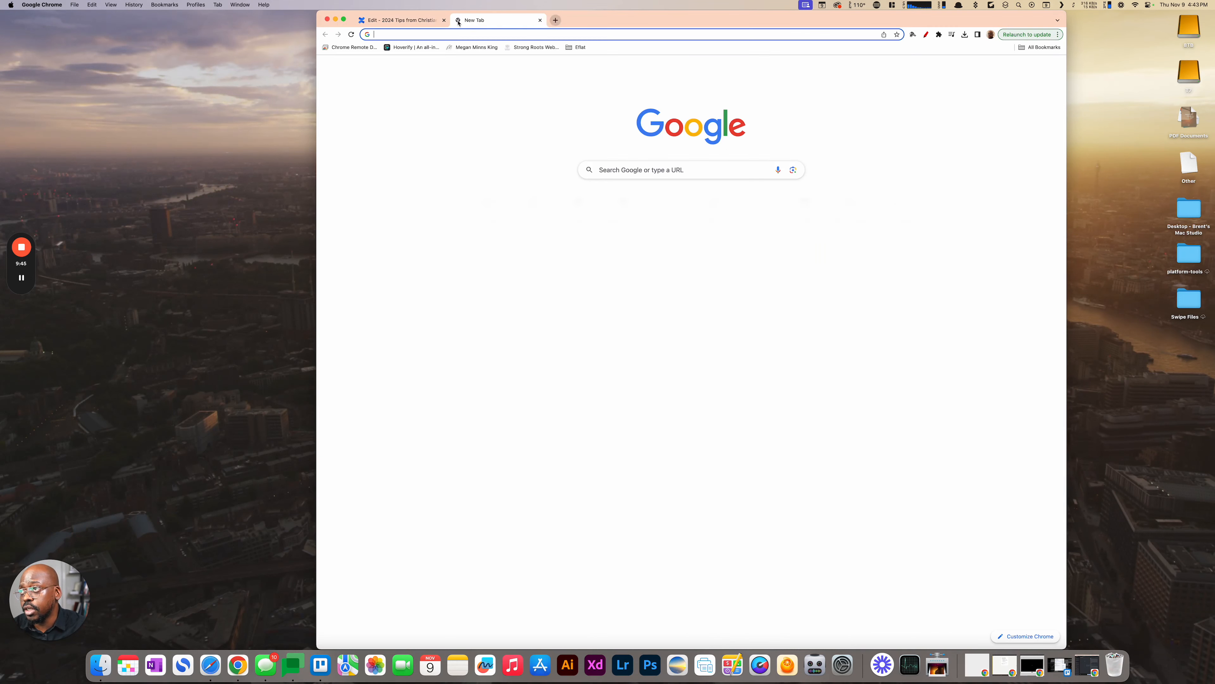
{"action": "type", "text": "loom.com"}
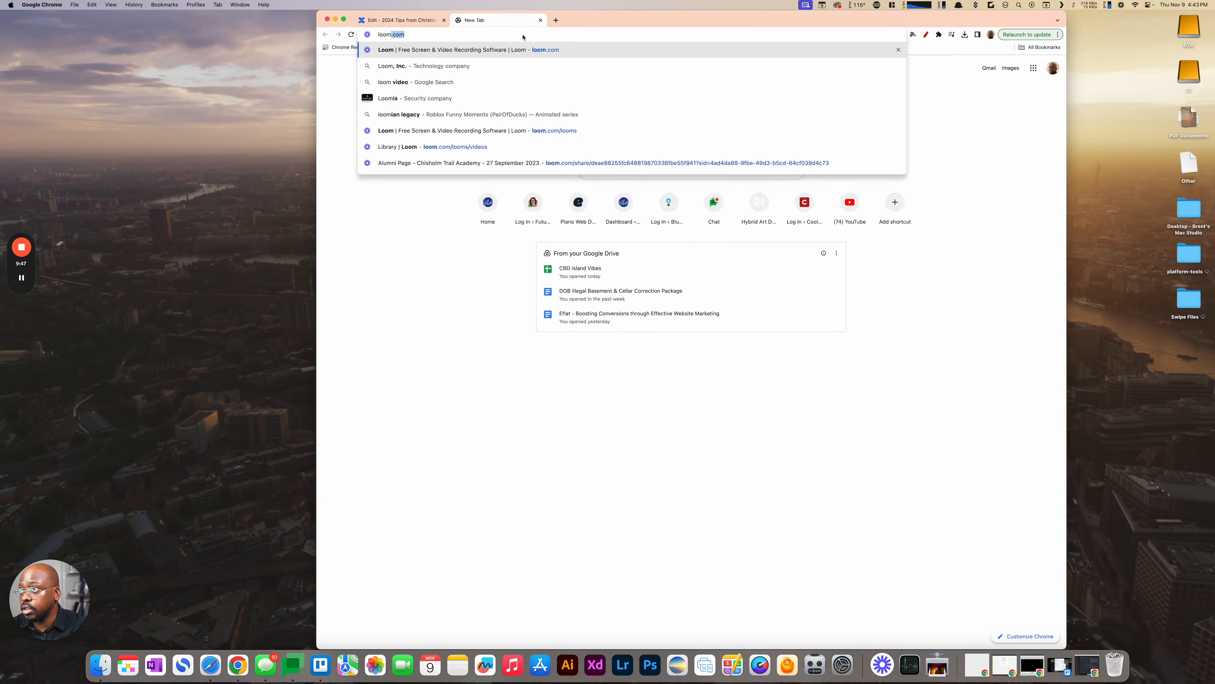
{"action": "key", "text": "Return"}
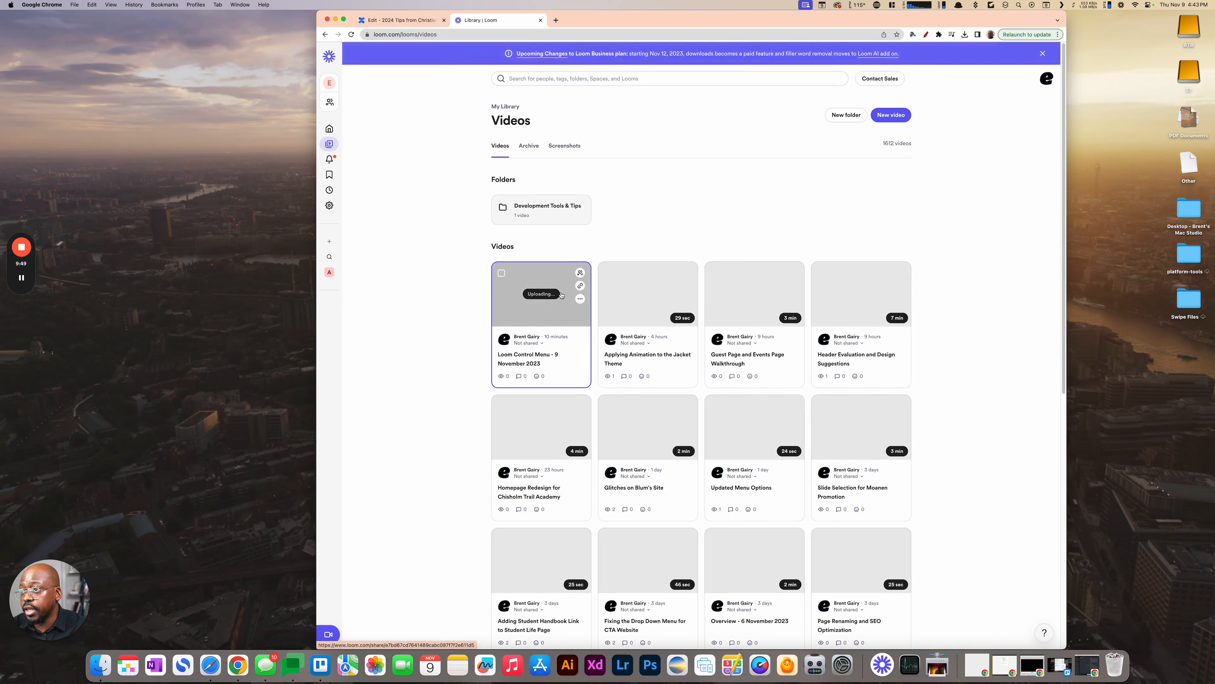
{"action": "left_click", "coordinate": [580, 286]}
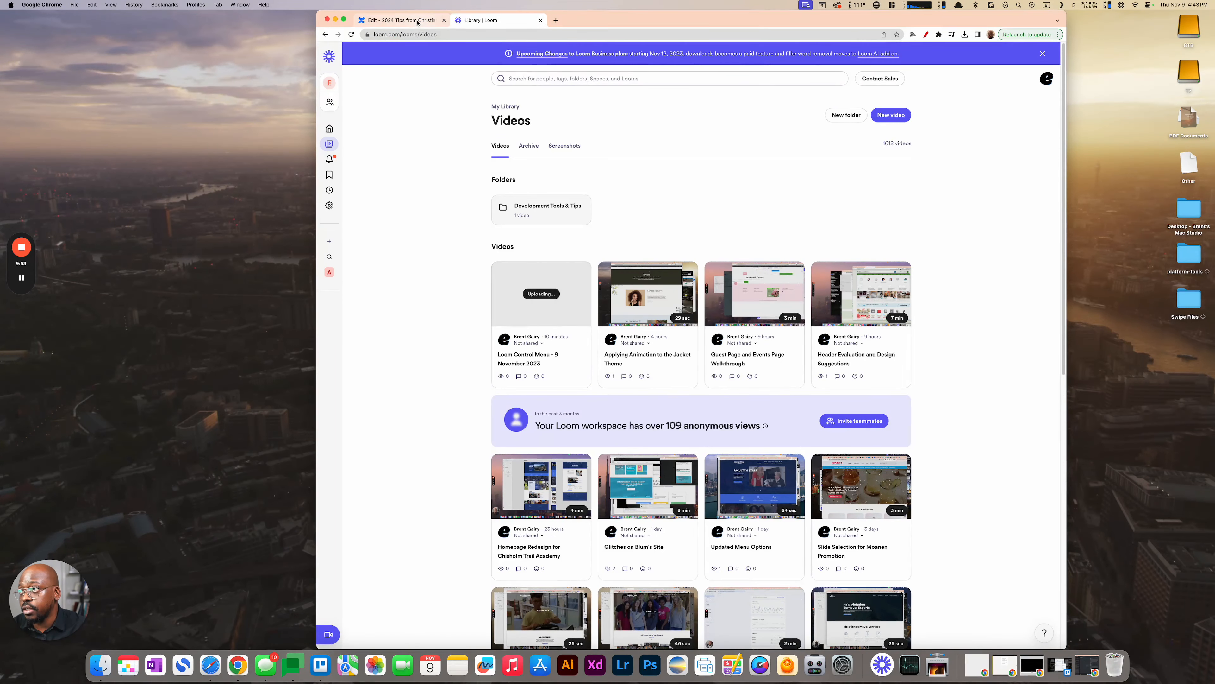
- Switch back to the Confluence page, paste the Loom link below the Website Management heading and display it as a card
{"action": "left_click", "coordinate": [399, 20]}
{"action": "left_click", "coordinate": [549, 451]}
{"action": "key", "text": "super+v"}
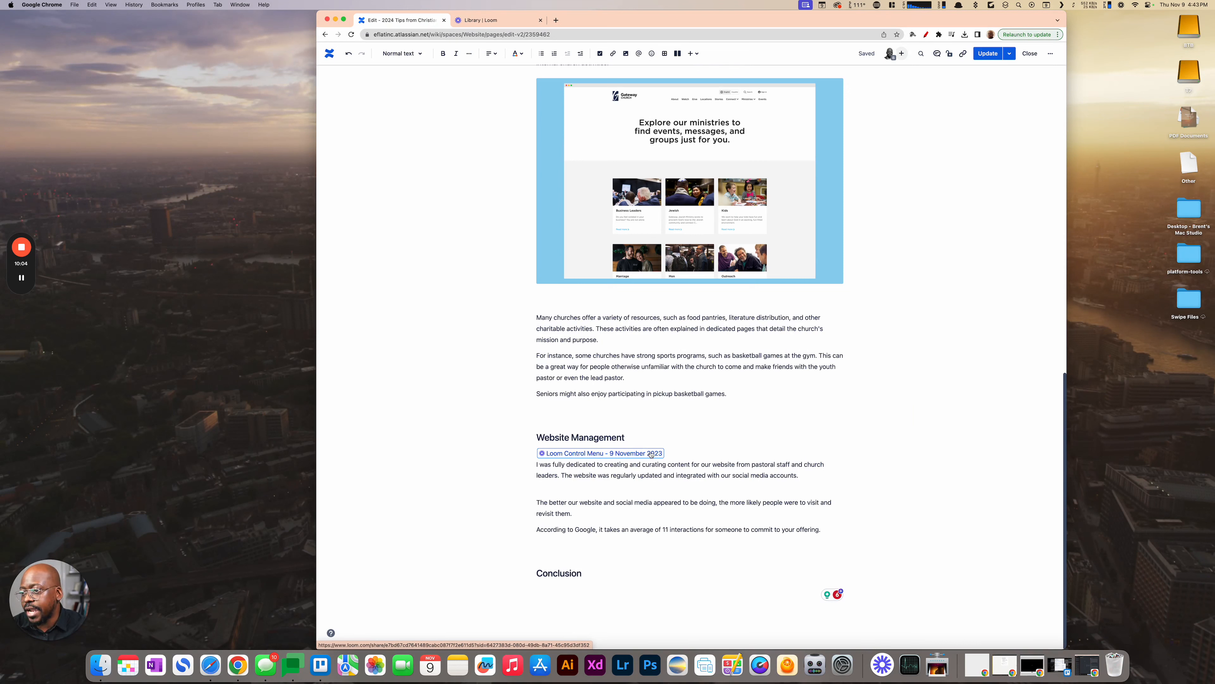
{"action": "left_click", "coordinate": [575, 454]}
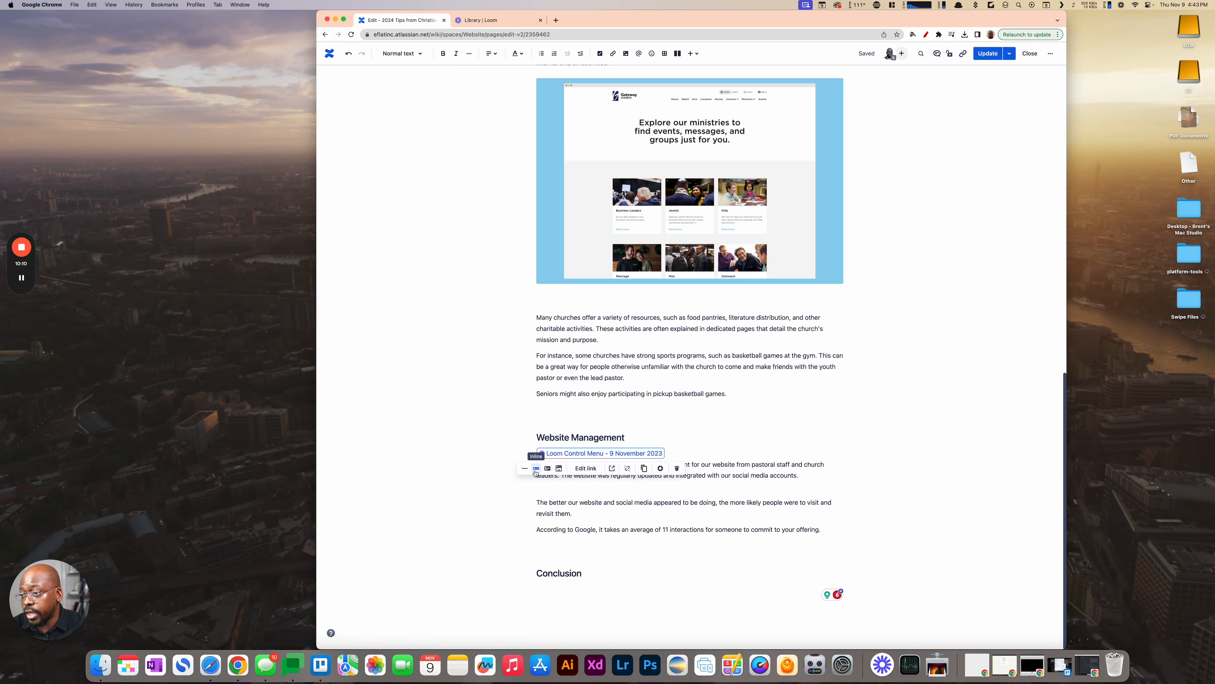
{"action": "left_click", "coordinate": [547, 469]}
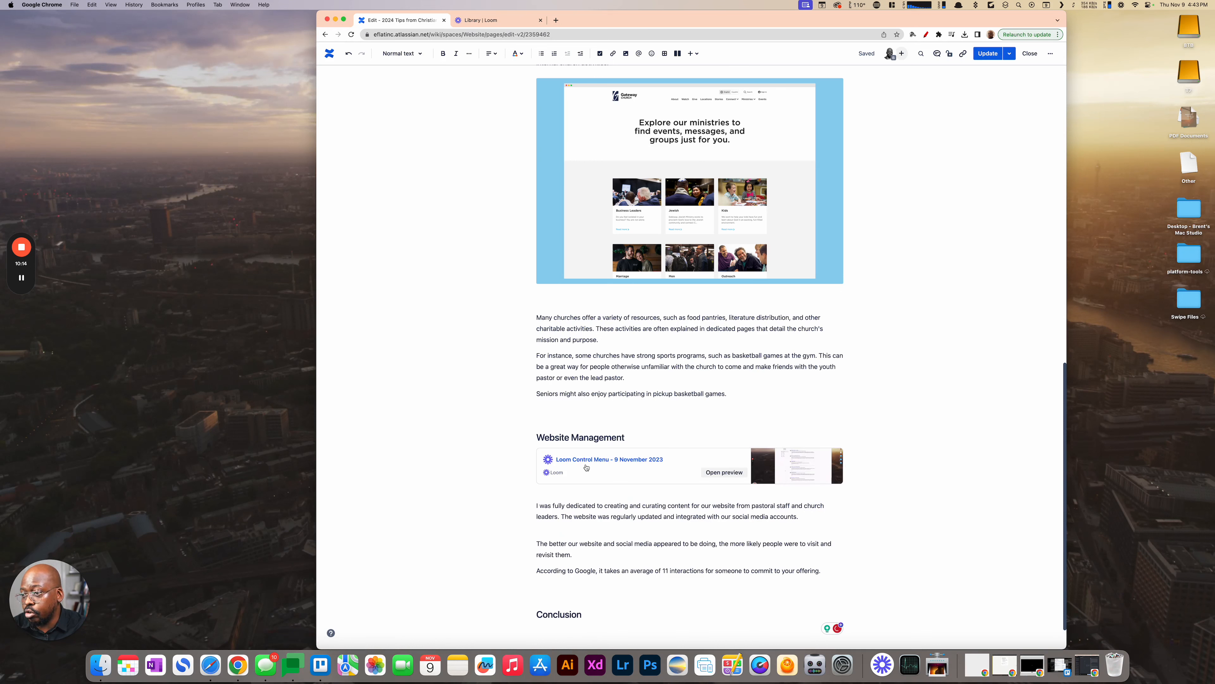
- Display the Loom Control Menu video link as an embed below the Website Management heading, and delete the embedded video
{"action": "left_click", "coordinate": [559, 480]}
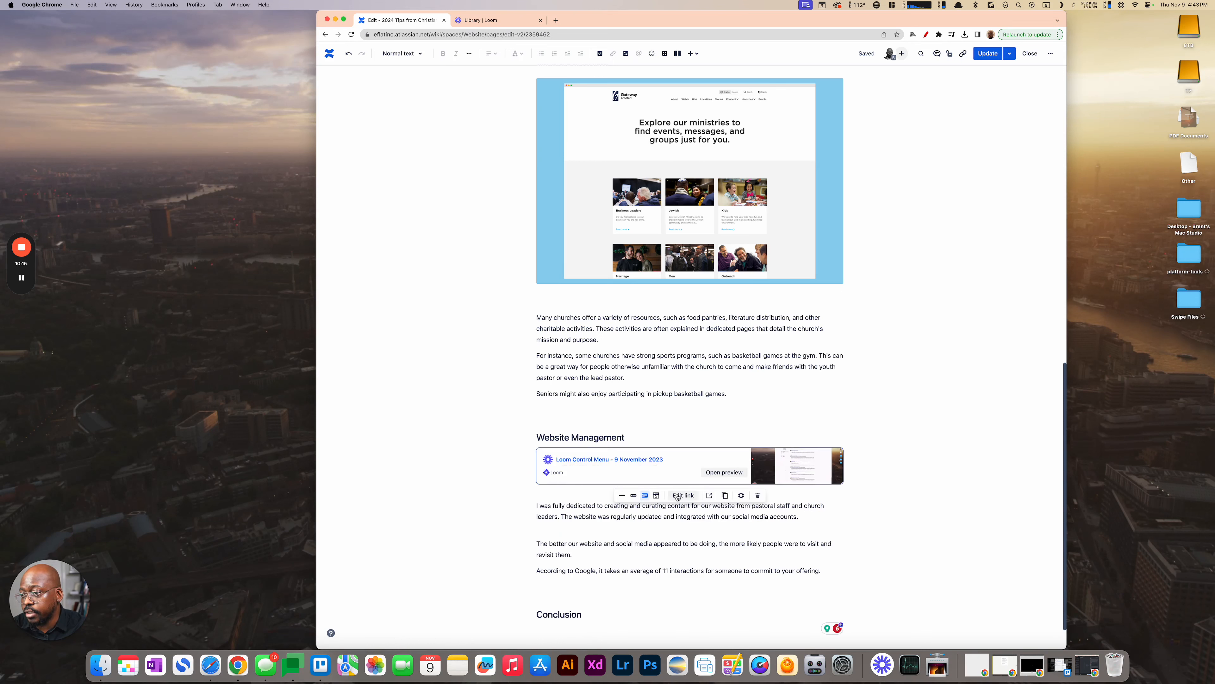
{"action": "left_click", "coordinate": [657, 496]}
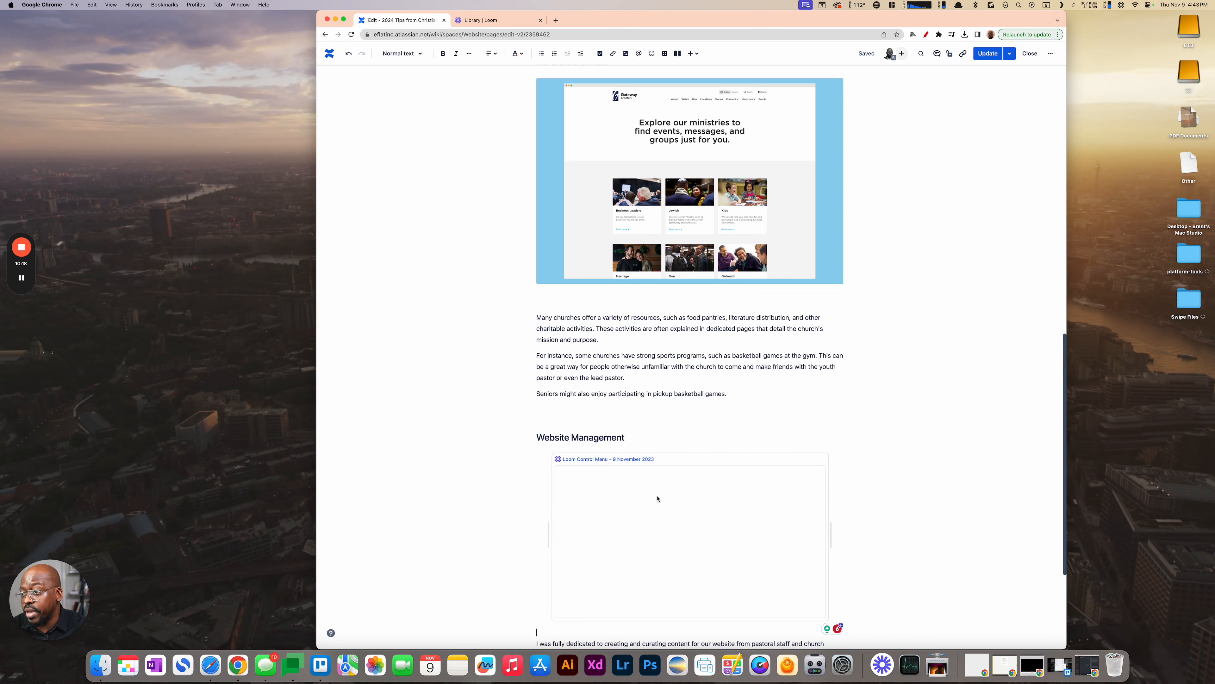
{"action": "scroll", "coordinate": [526, 462], "scroll_direction": "down", "scroll_amount": 2}
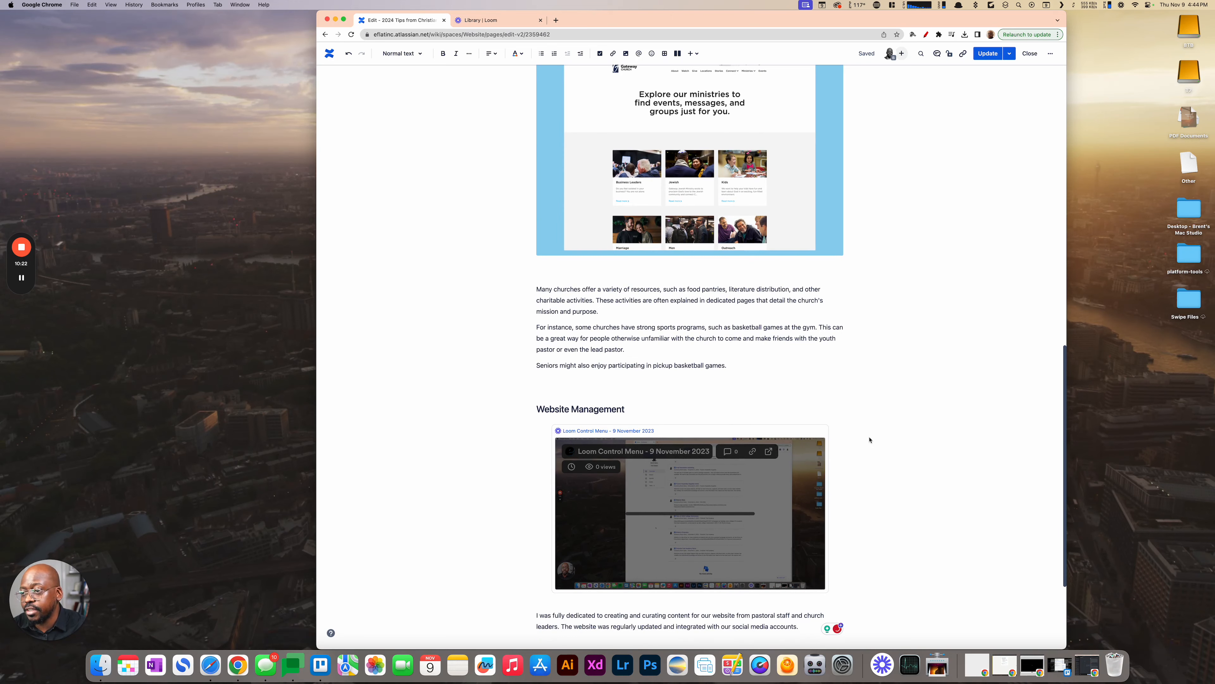
{"action": "scroll", "coordinate": [869, 440], "scroll_direction": "down", "scroll_amount": 3}
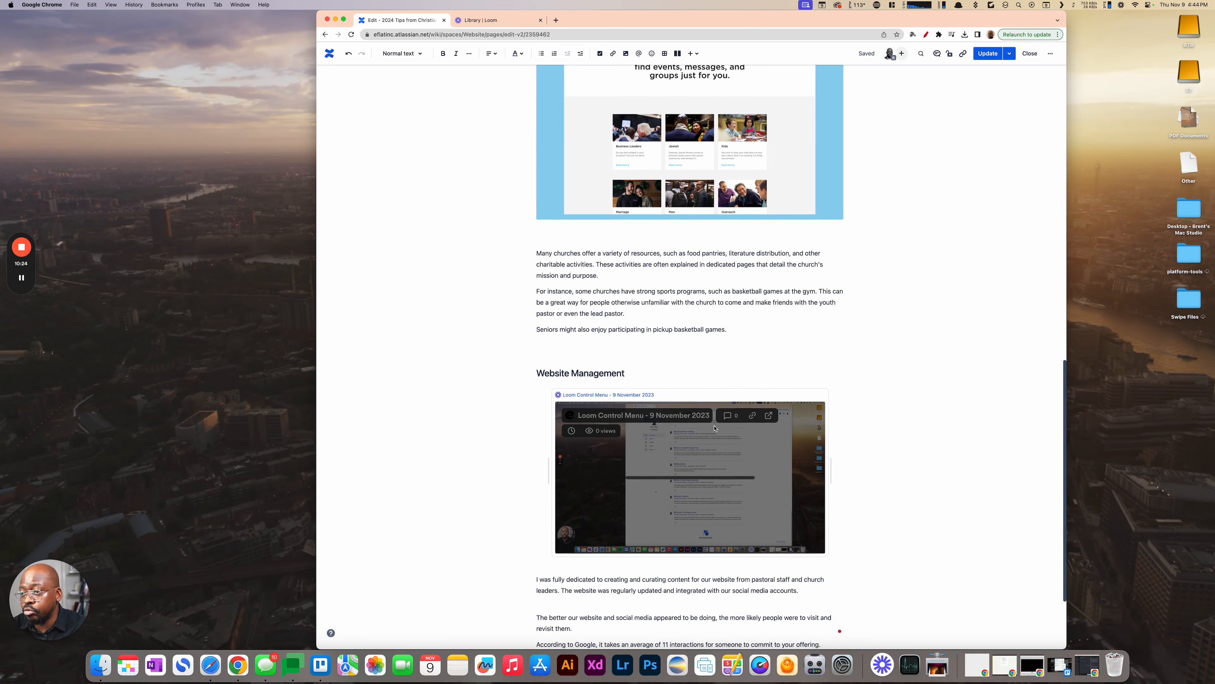
{"action": "scroll", "coordinate": [714, 428], "scroll_direction": "down", "scroll_amount": 3}
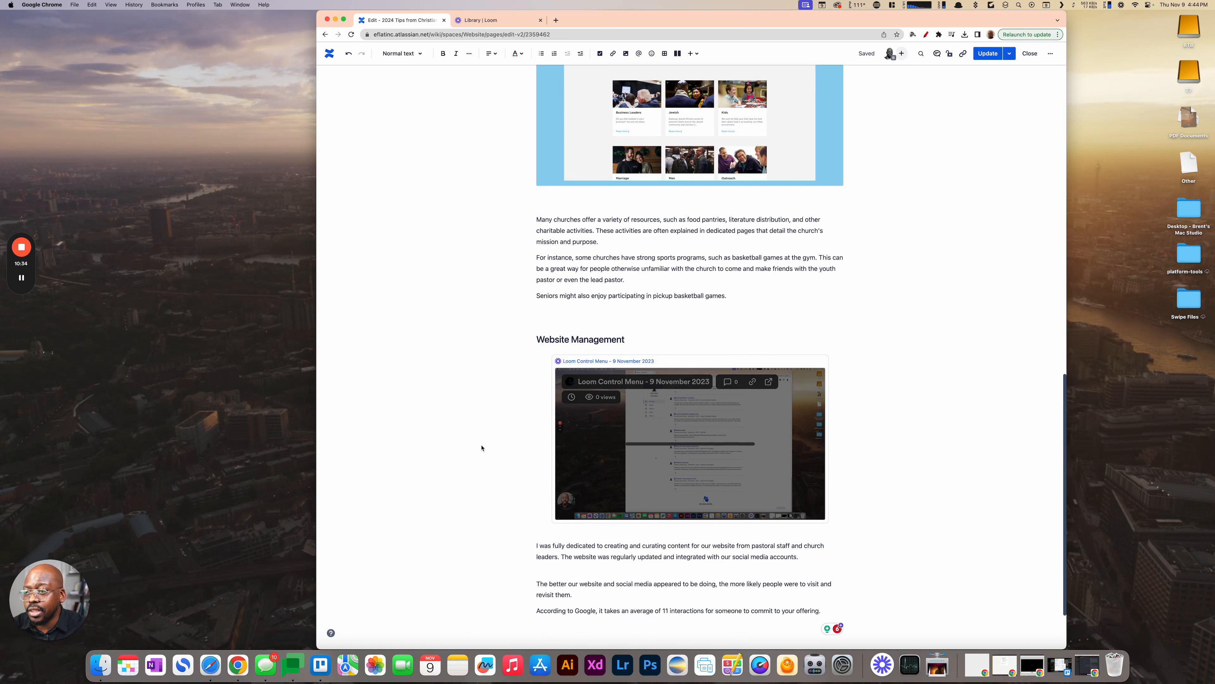
{"action": "left_click", "coordinate": [837, 429]}
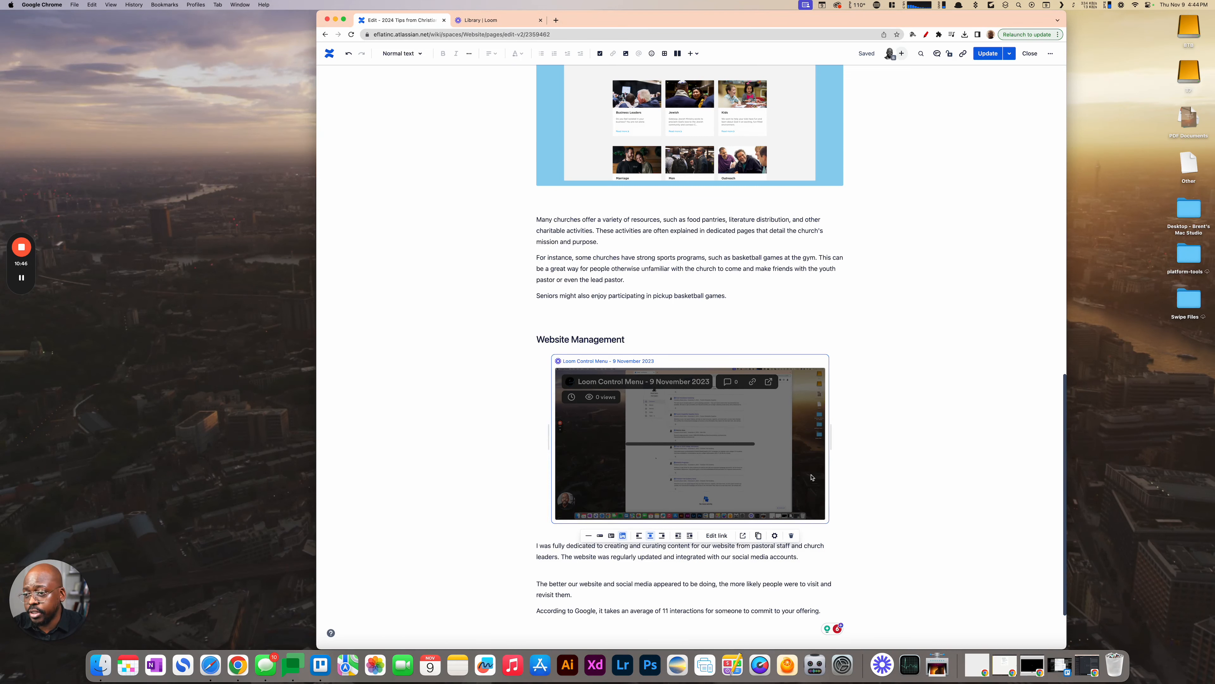
{"action": "key", "text": "BackSpace"}
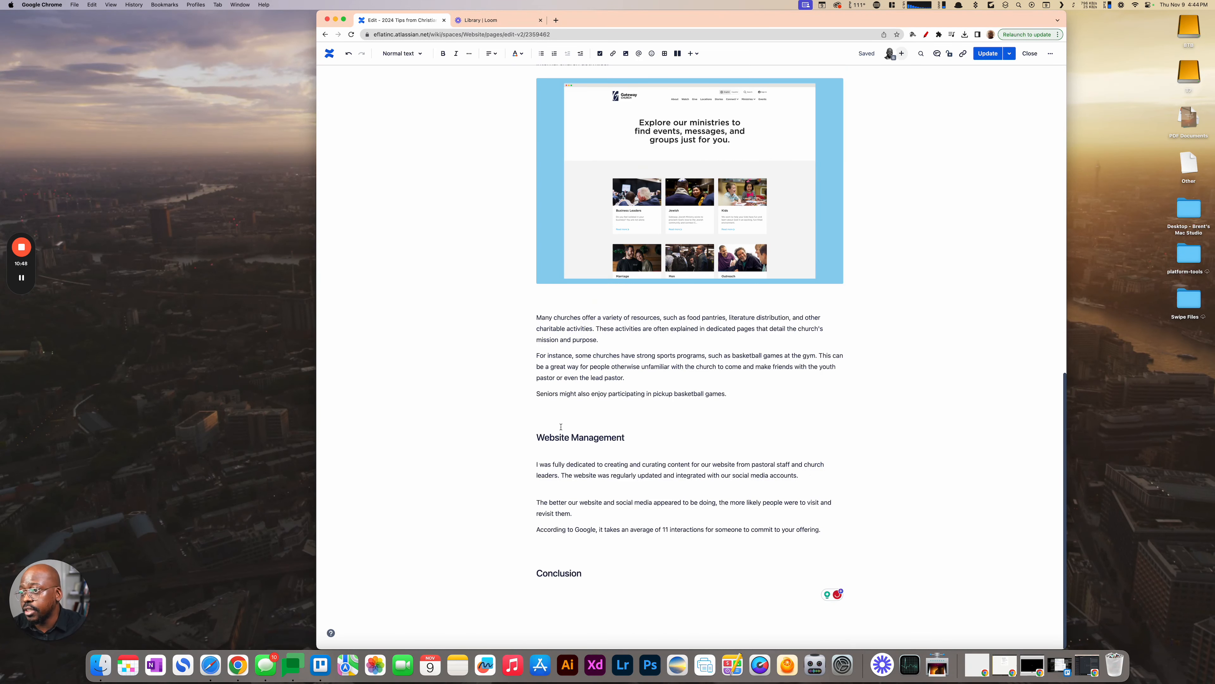
- Open the save dialog for the image in the Featured Ministries section, and cancel it
{"action": "triple_click", "coordinate": [602, 437]}
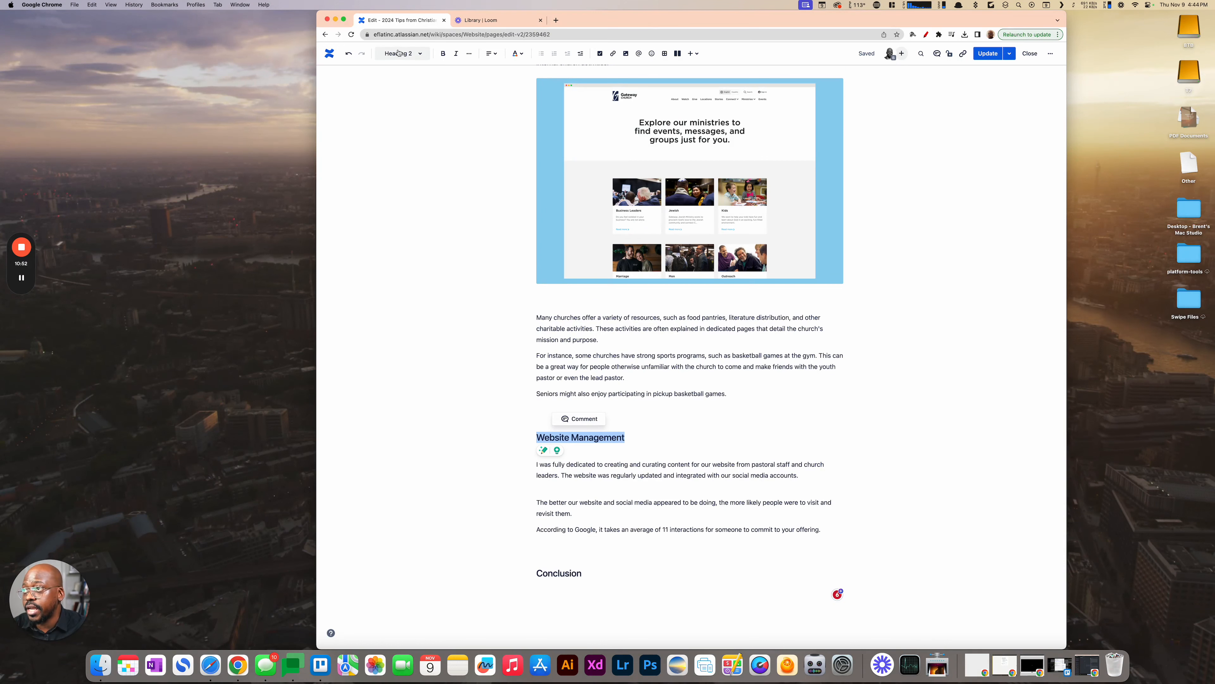
{"action": "scroll", "coordinate": [606, 453], "scroll_direction": "up", "scroll_amount": 1}
{"action": "scroll", "coordinate": [605, 454], "scroll_direction": "up", "scroll_amount": 5}
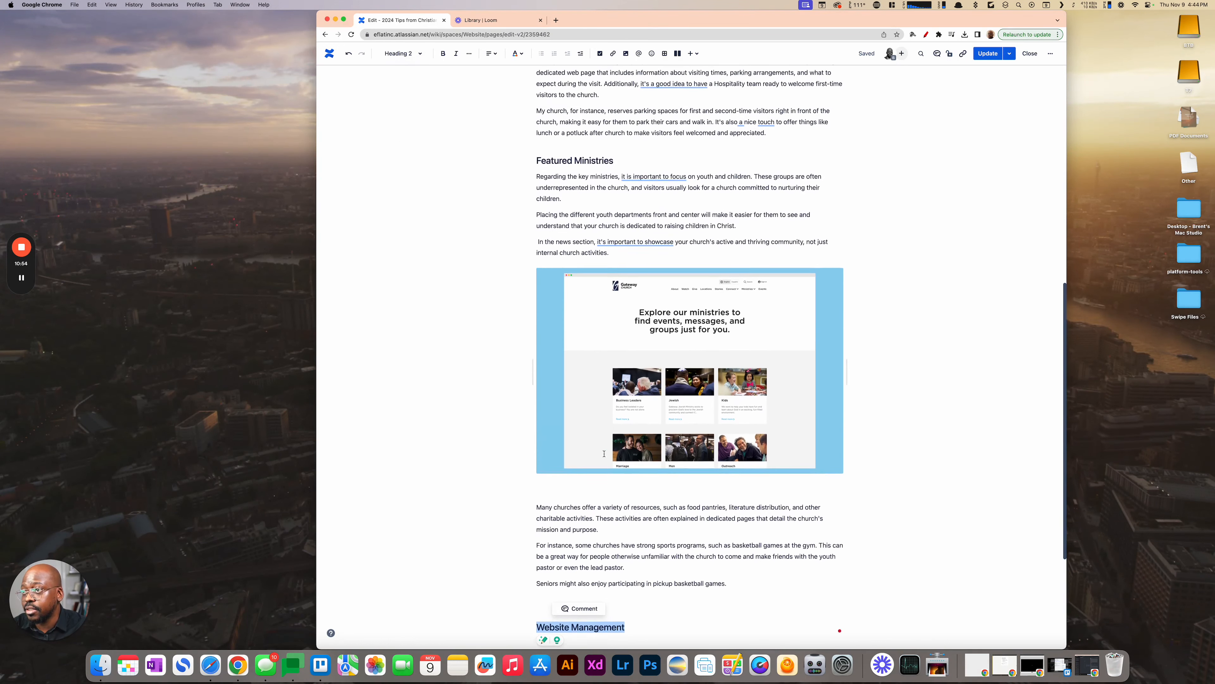
{"action": "left_click", "coordinate": [643, 359]}
{"action": "right_click", "coordinate": [643, 360]}
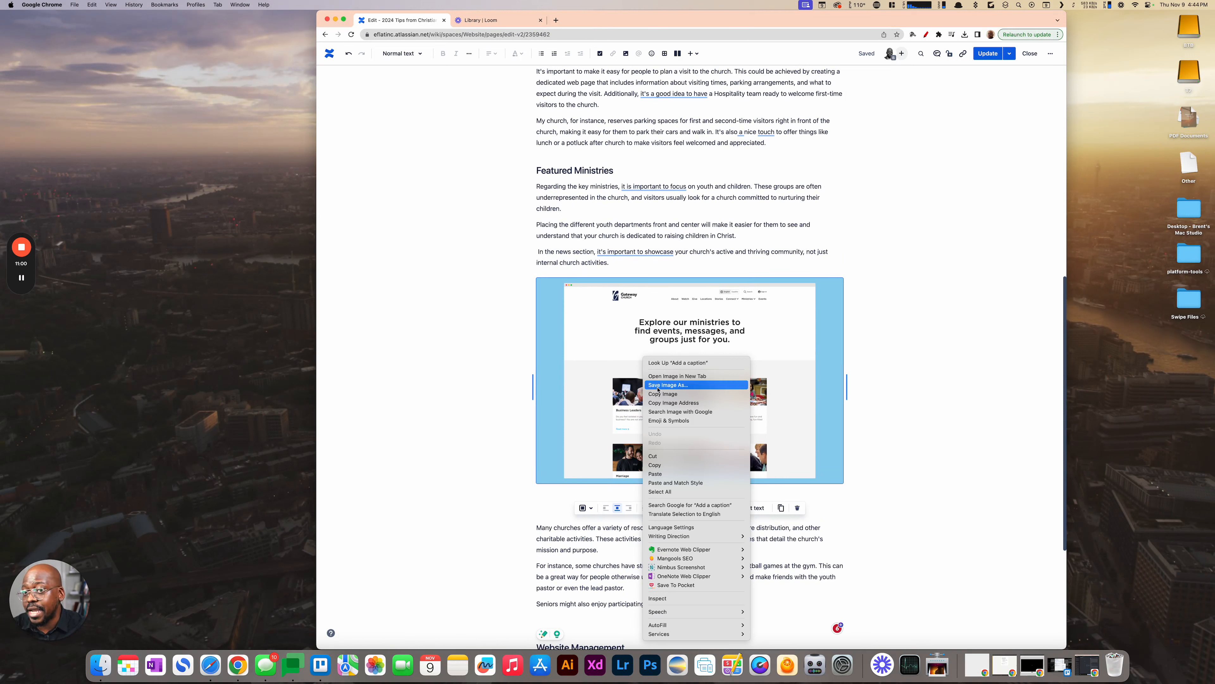
{"action": "left_click", "coordinate": [668, 384]}
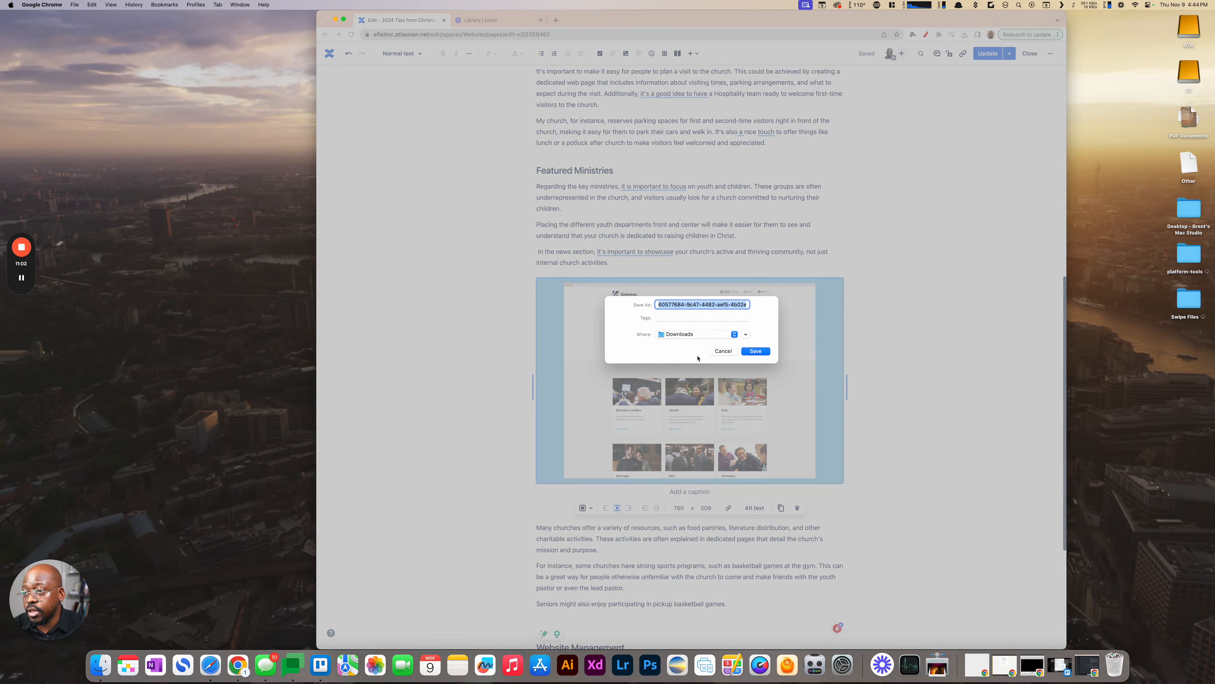
{"action": "left_click", "coordinate": [723, 351]}
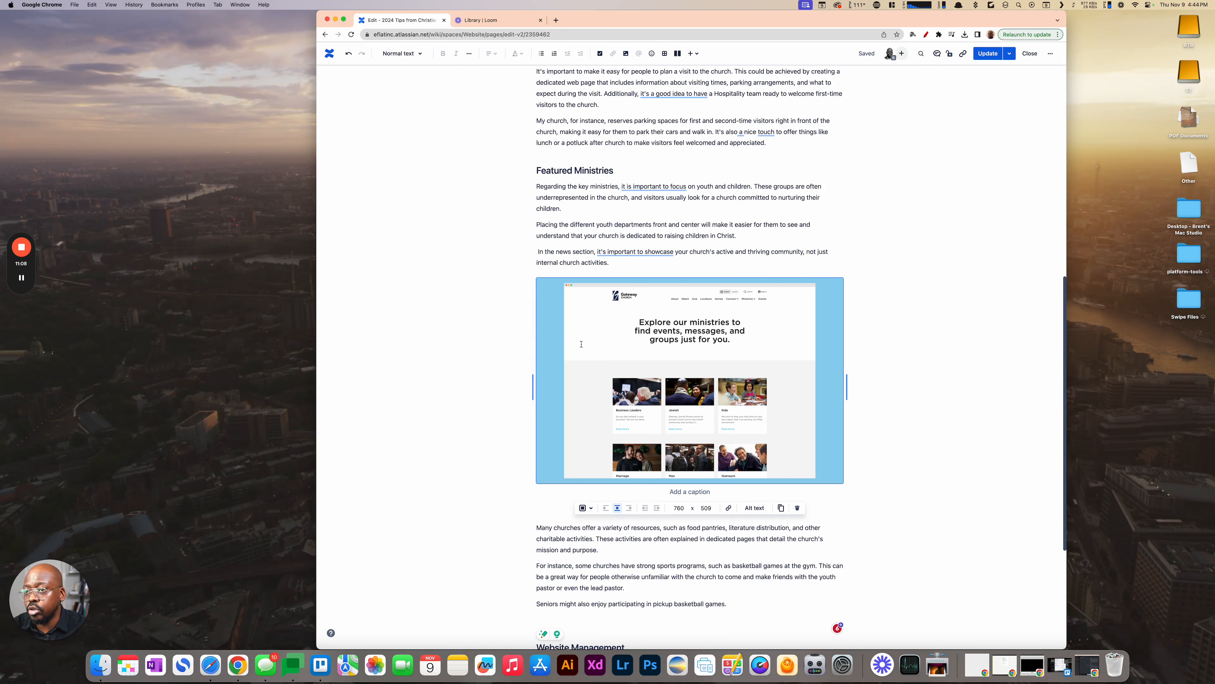
- Insert a three-column, three-row table on the blank line directly below the page title
{"action": "scroll", "coordinate": [581, 345], "scroll_direction": "up", "scroll_amount": 10}
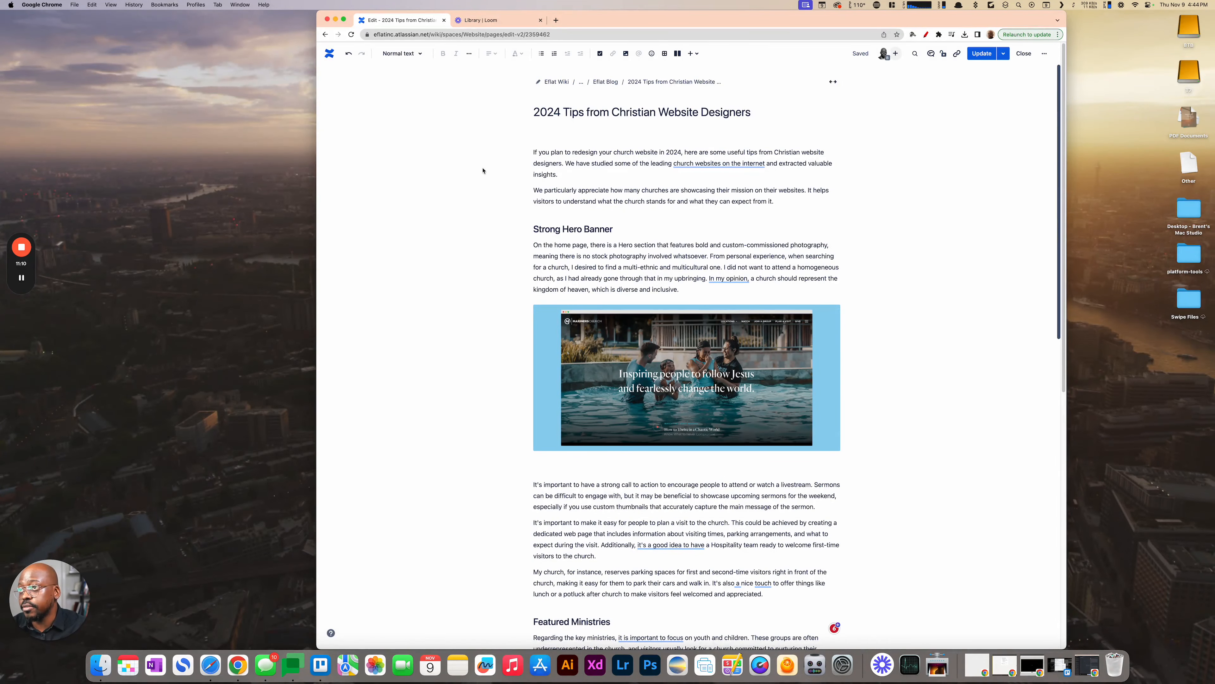
{"action": "left_click", "coordinate": [539, 133]}
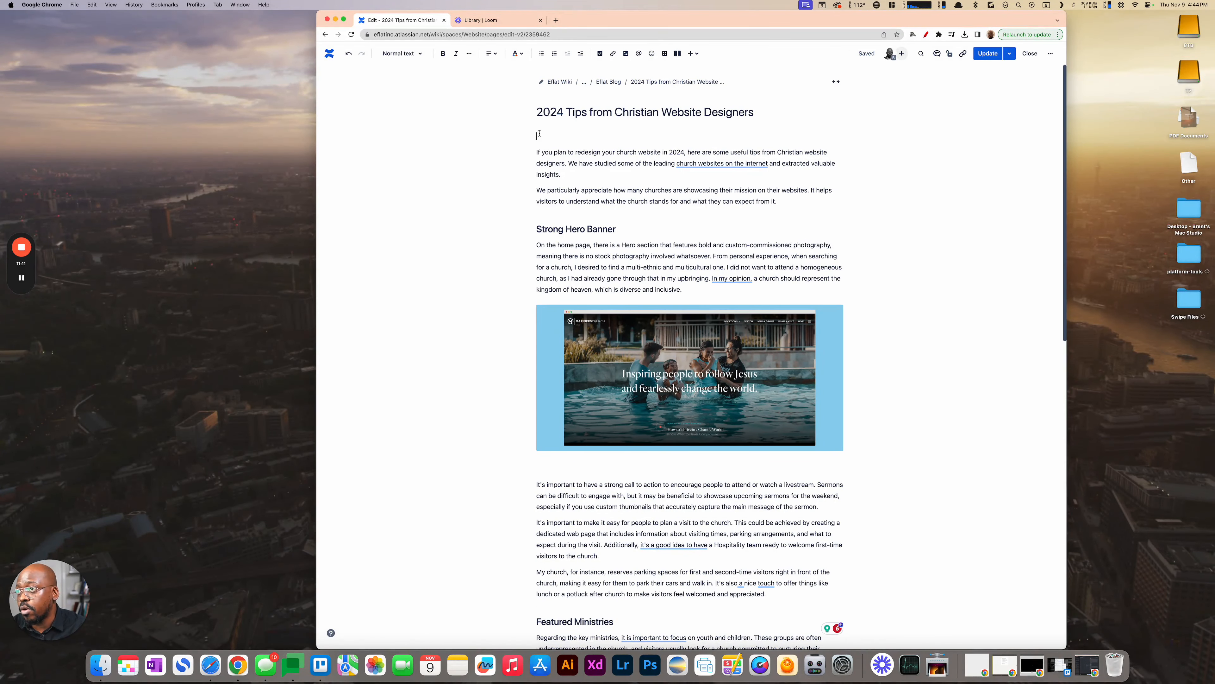
{"action": "left_click", "coordinate": [695, 54]}
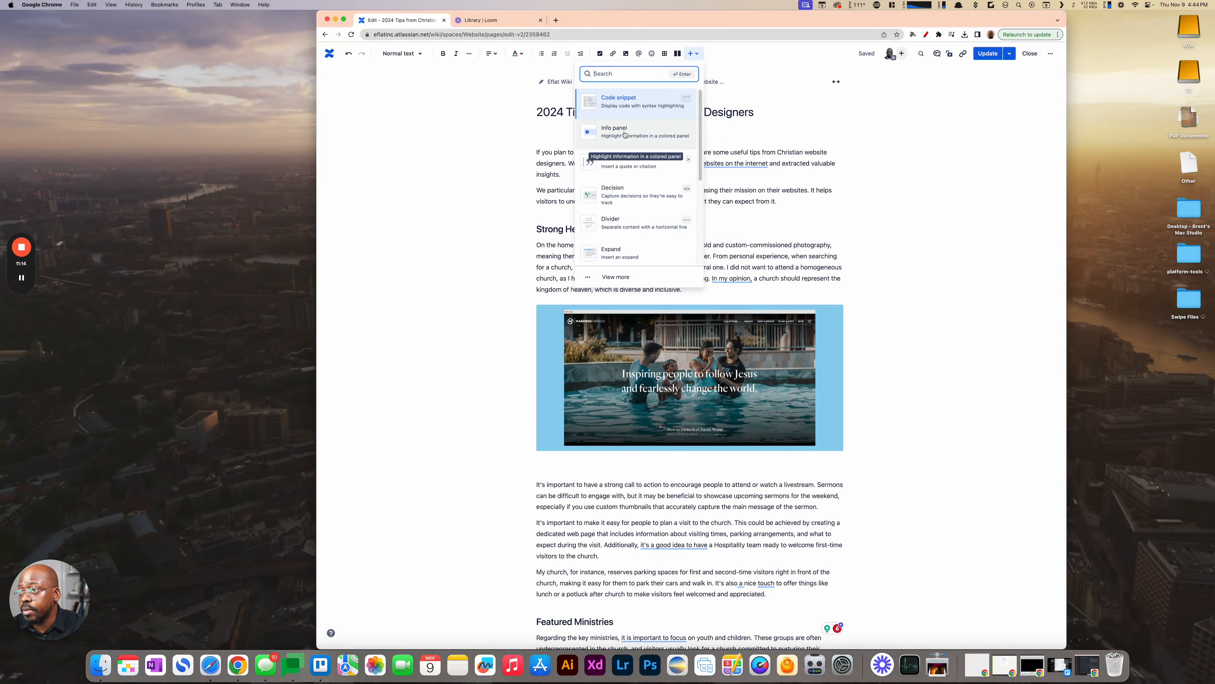
{"action": "left_click", "coordinate": [610, 105]}
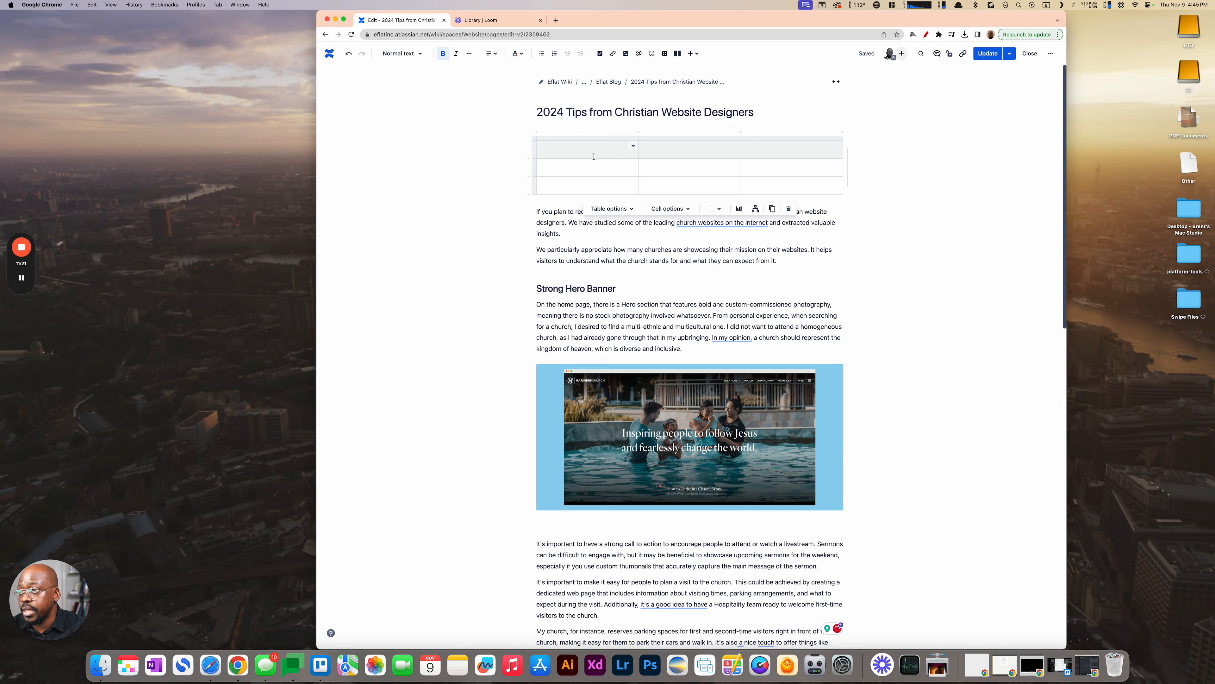
- Label the first two column headers of the table "Meta Description" and "WordPress Category"
{"action": "type", "text": "Meta"}
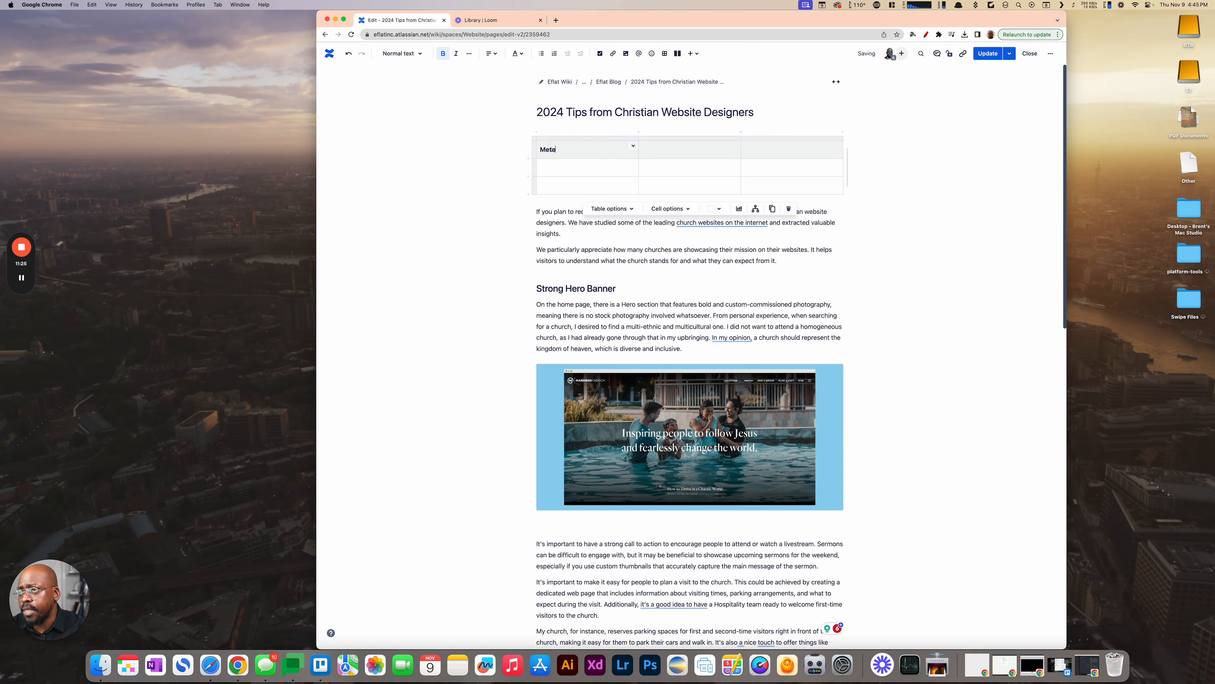
{"action": "type", "text": " Tag"}
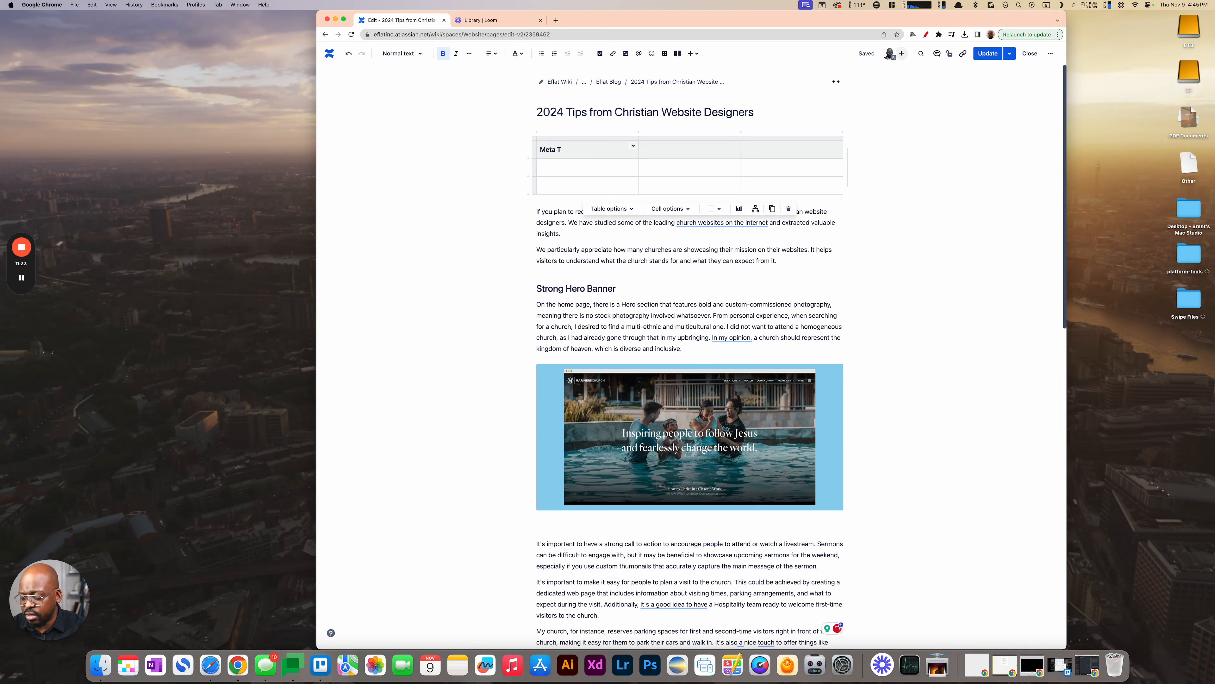
{"action": "type", "text": "Des"}
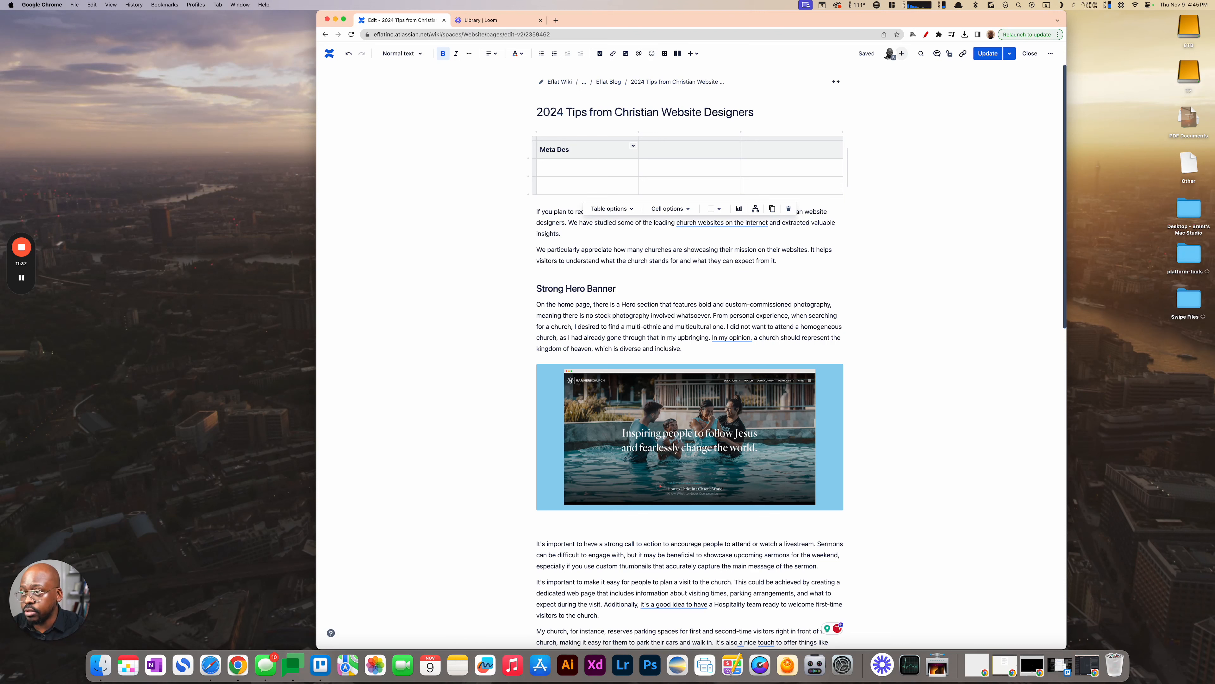
{"action": "key", "text": "BackSpace"}
{"action": "key", "text": "BackSpace"}
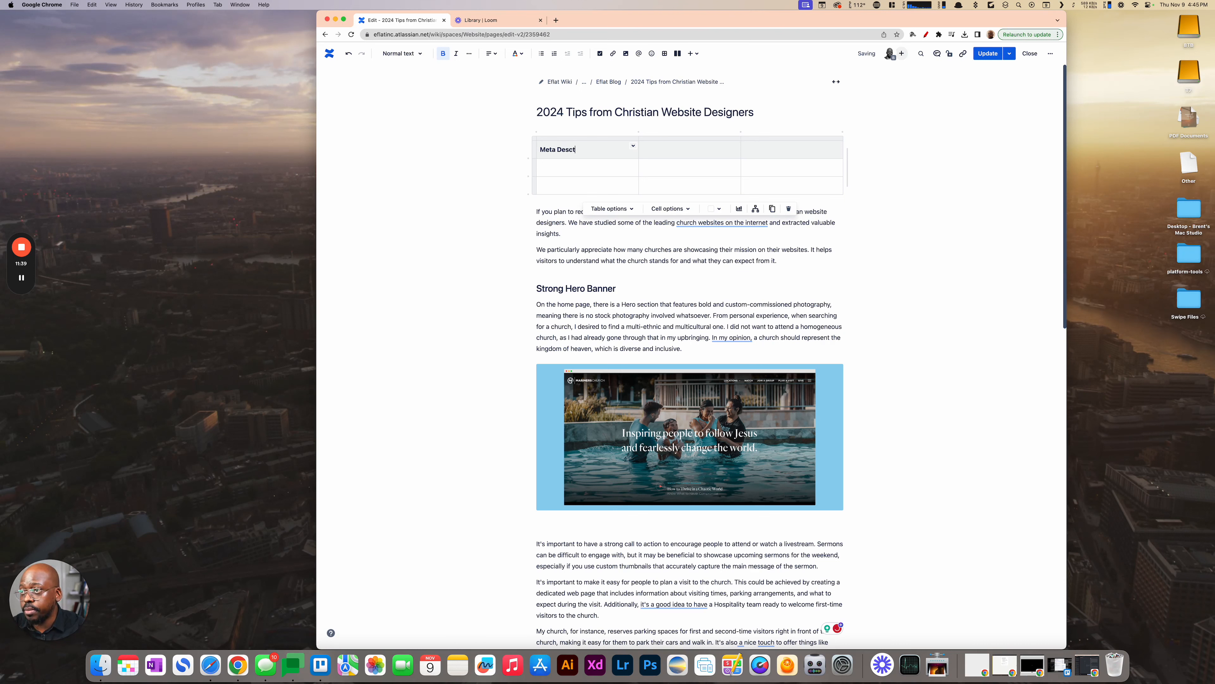
{"action": "key", "text": "BackSpace"}
{"action": "type", "text": "ription"}
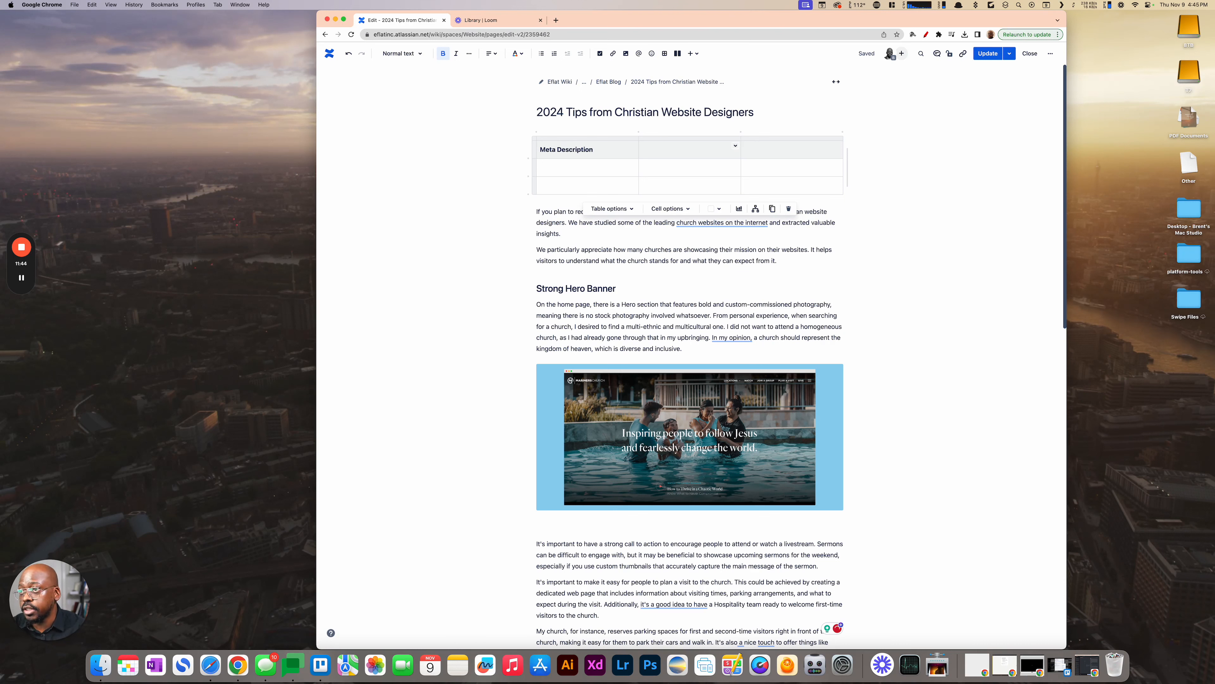
{"action": "type", "text": "WordPress Categot"}
{"action": "type", "text": "y"}
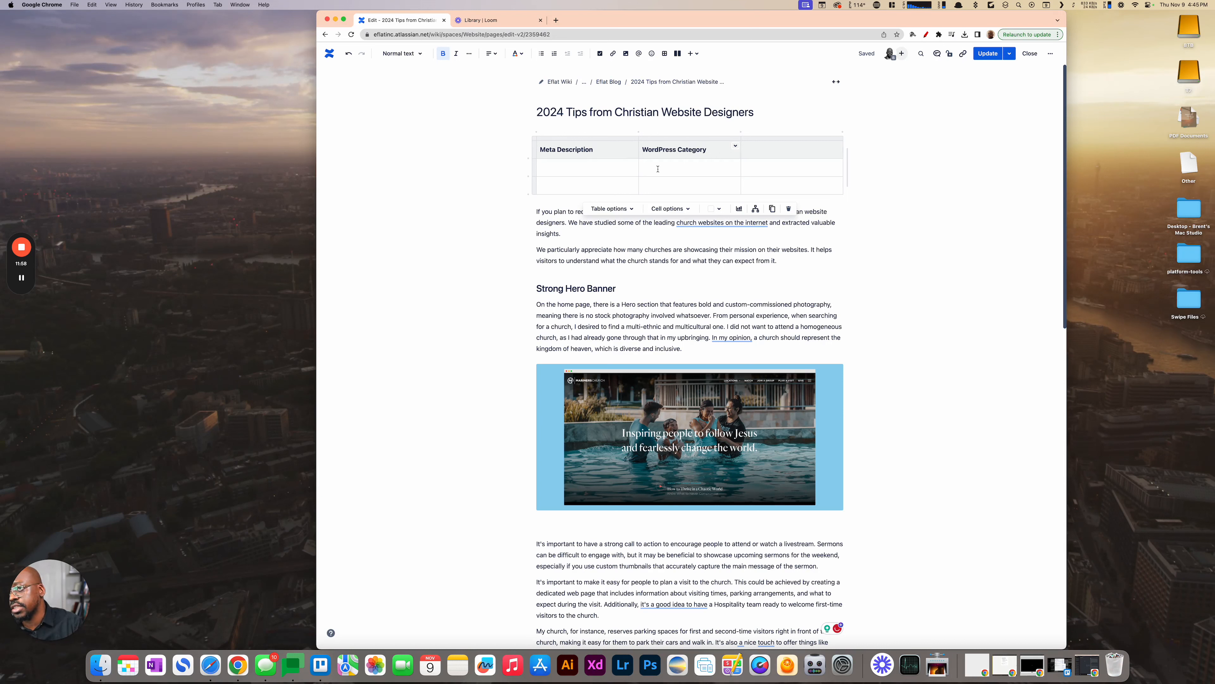
- Enter "Web Design" in the cell directly below the WordPress Category header
{"action": "left_click", "coordinate": [683, 169]}
{"action": "type", "text": "We"}
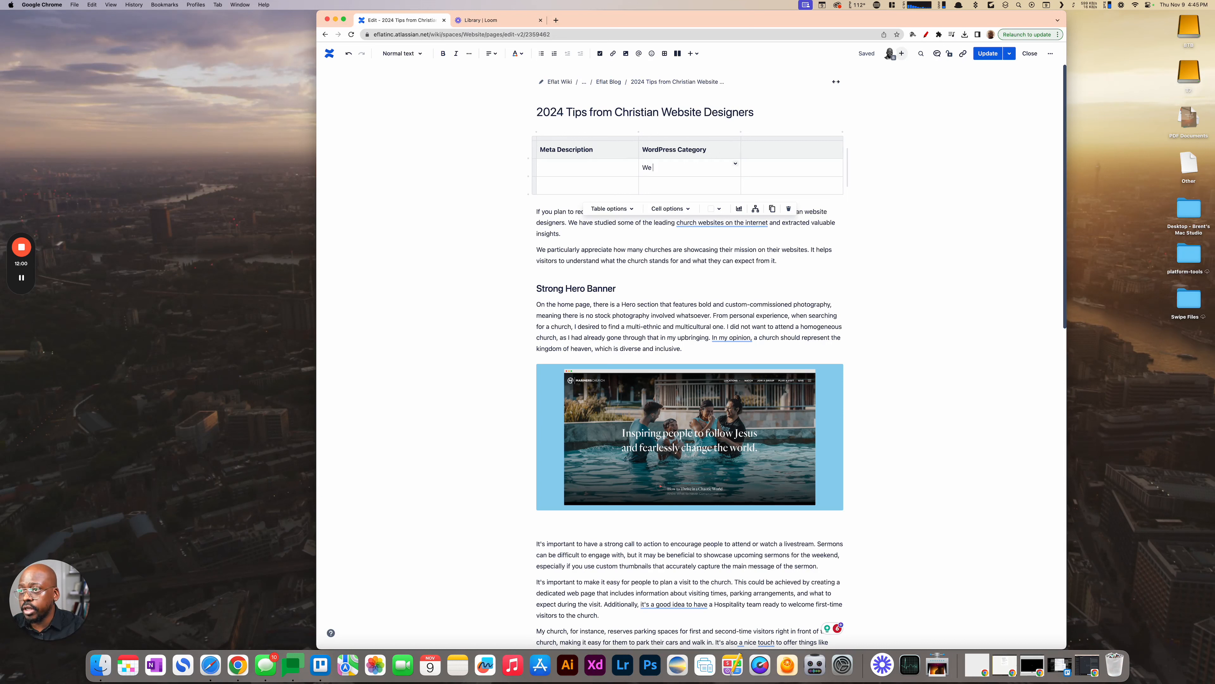
{"action": "type", "text": "b Design"}
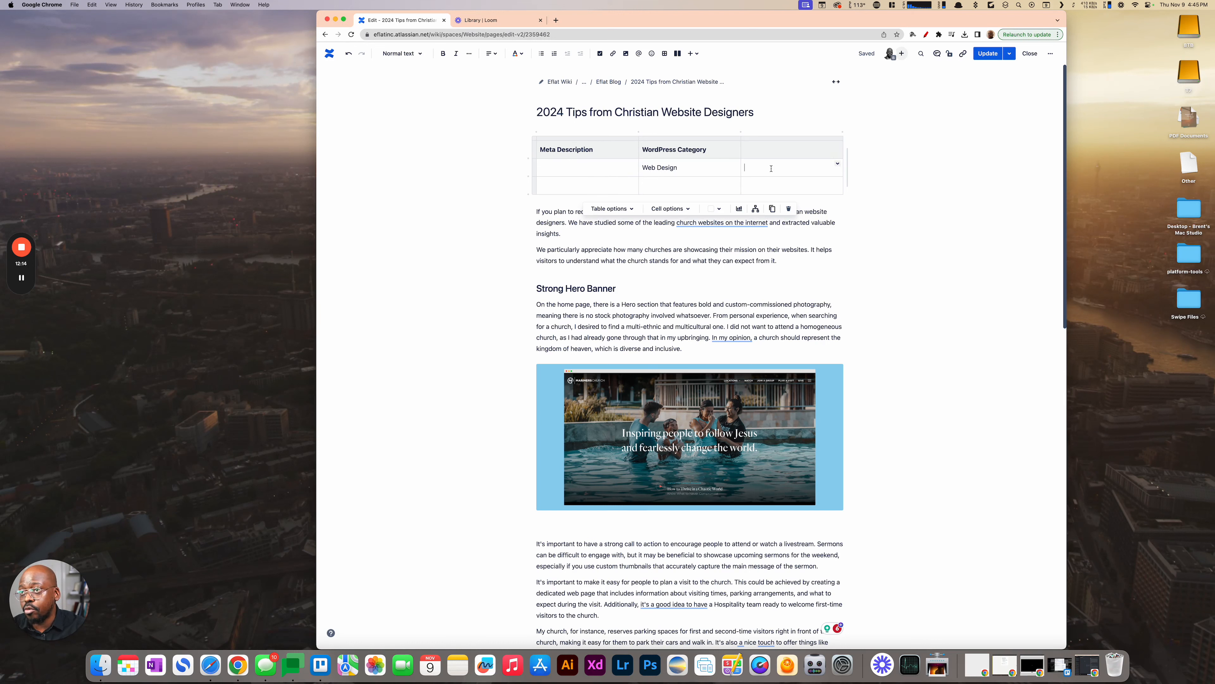
- Label the third column header "Featured Image Alt Text", and publish the update to the page
{"action": "key", "text": "Up"}
{"action": "type", "text": "Featu"}
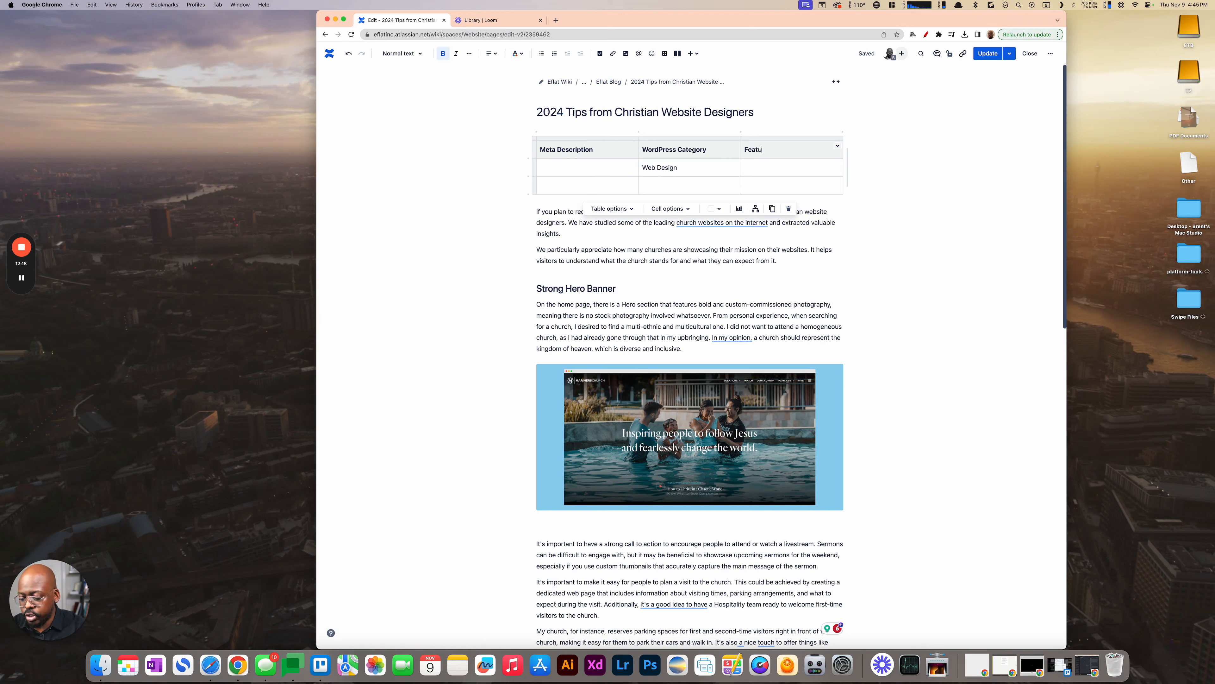
{"action": "type", "text": "red I"}
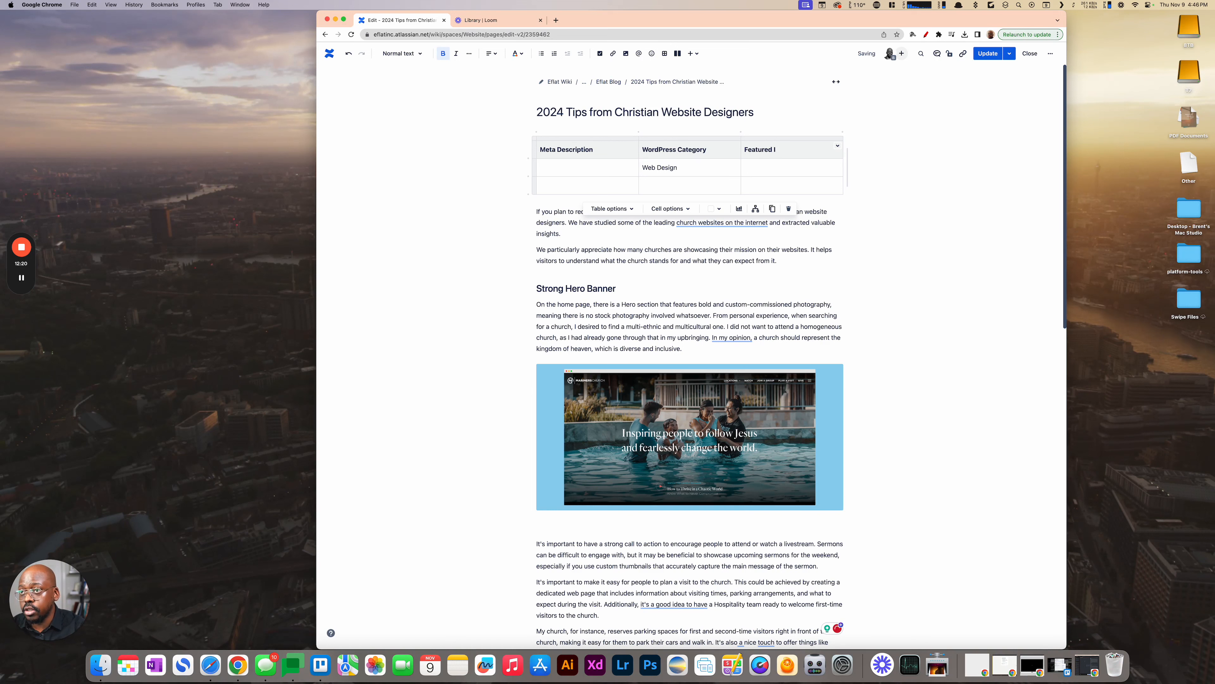
{"action": "type", "text": "Mamagf"}
{"action": "type", "text": "A"}
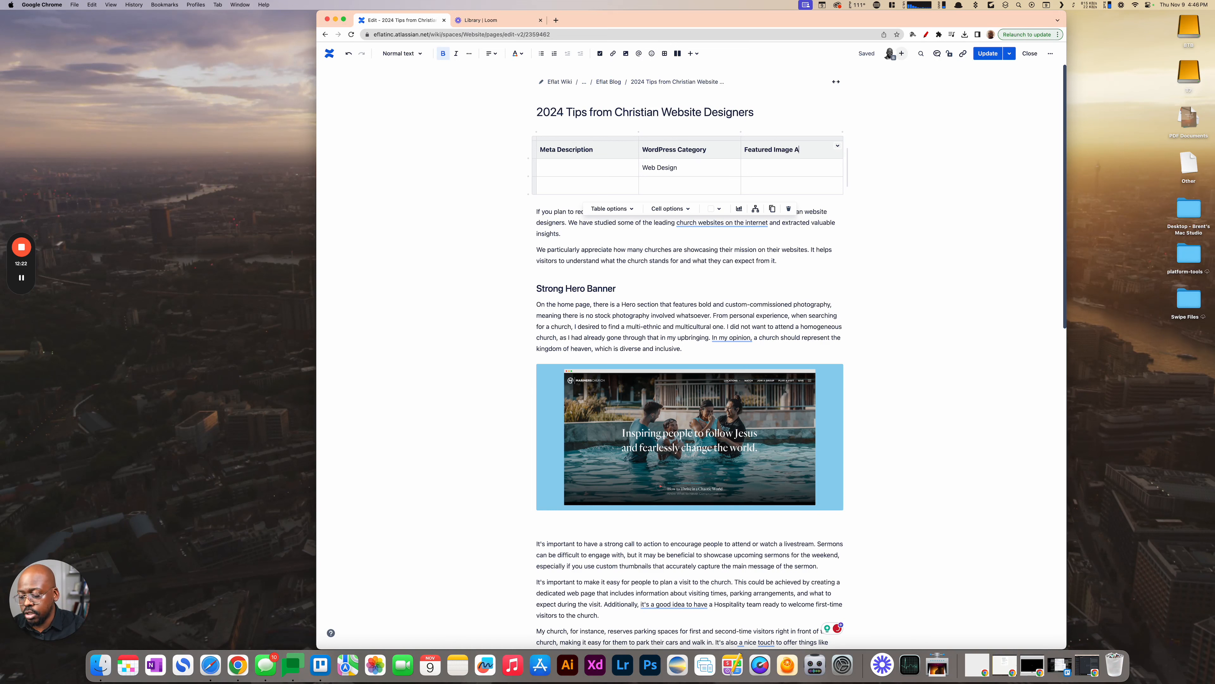
{"action": "type", "text": "lt Text"}
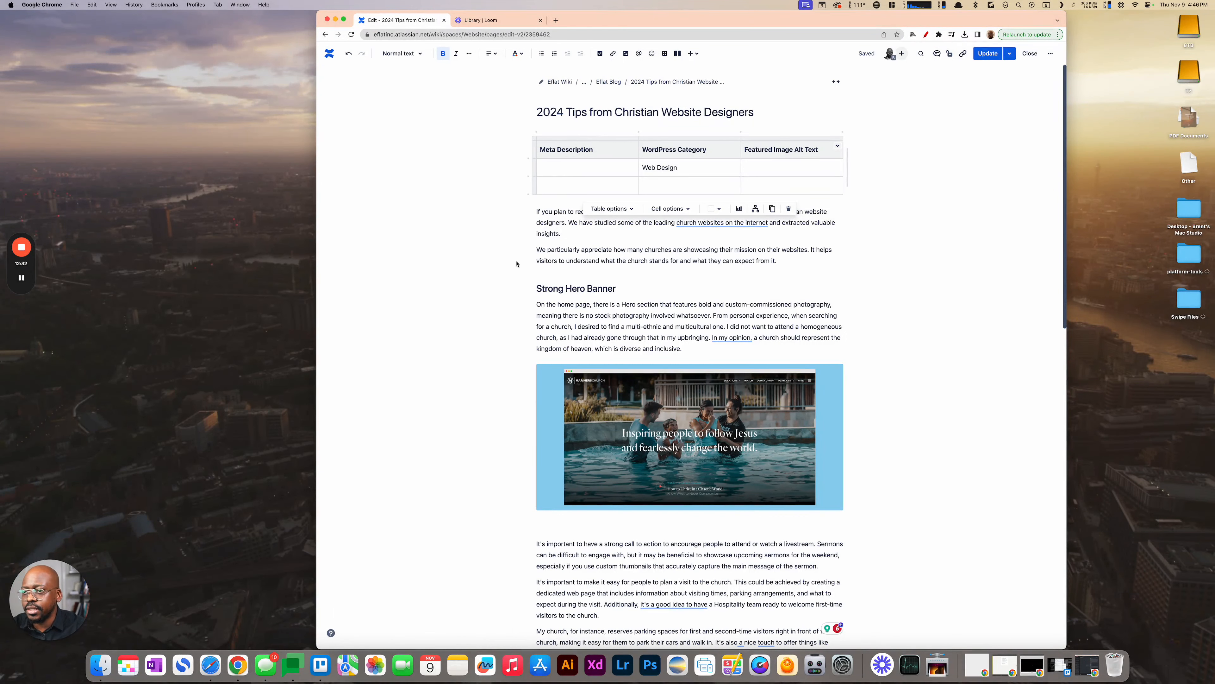
{"action": "scroll", "coordinate": [538, 312], "scroll_direction": "down", "scroll_amount": 3}
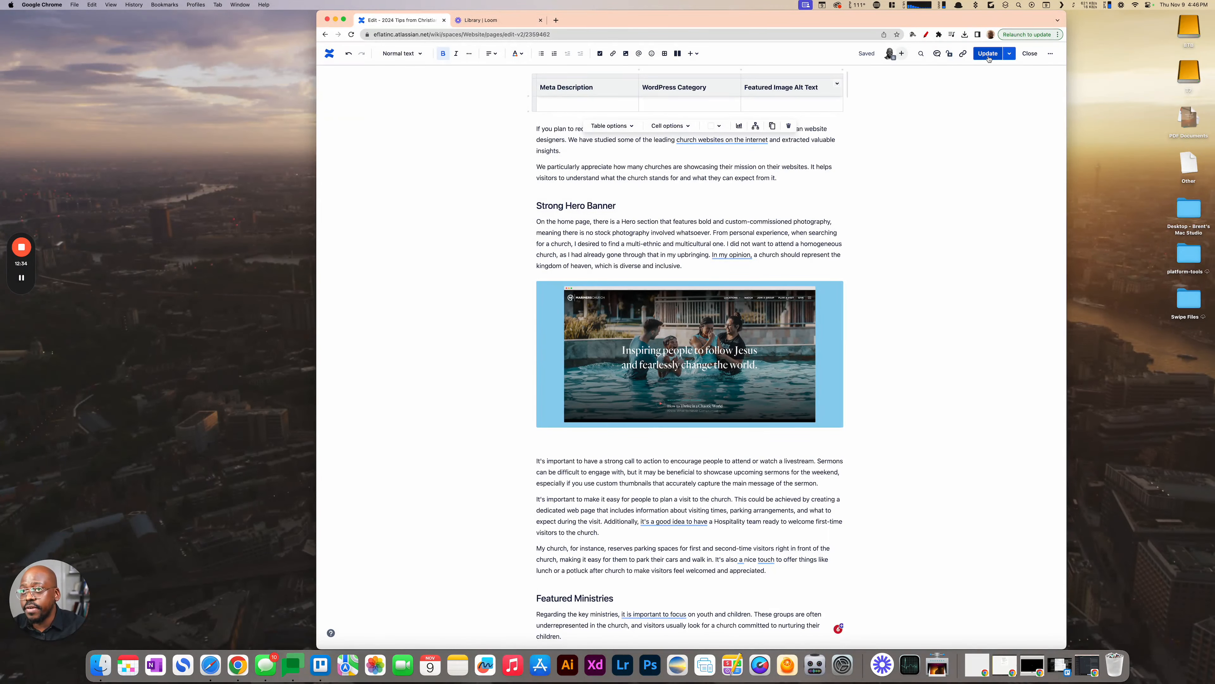
{"action": "left_click", "coordinate": [987, 54]}
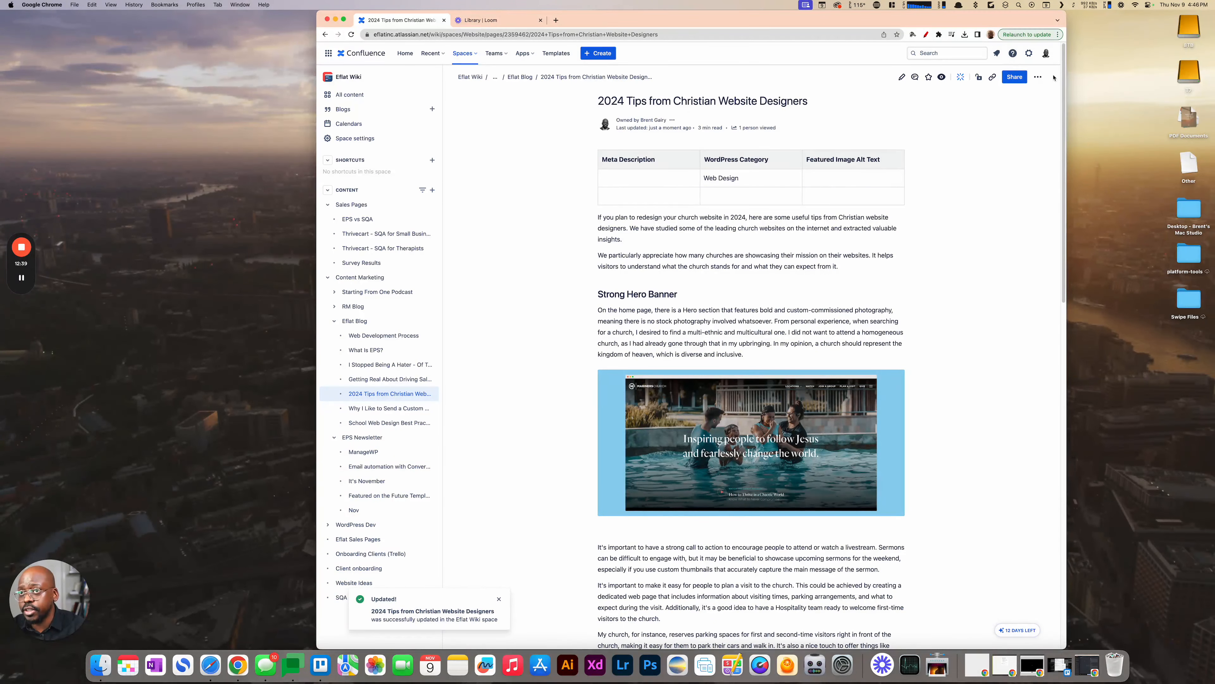
- Examine the formats available for exporting the published page, and close the list of actions
{"action": "left_click", "coordinate": [1038, 78]}
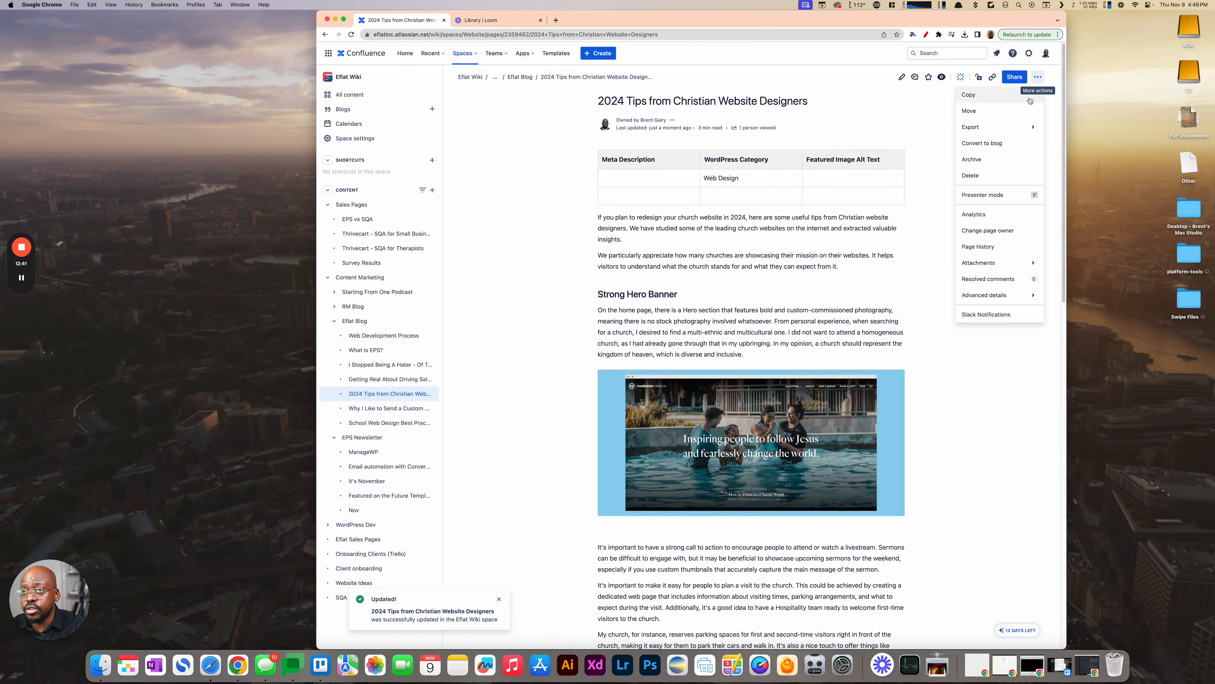
{"action": "mouse_move", "coordinate": [1013, 132]}
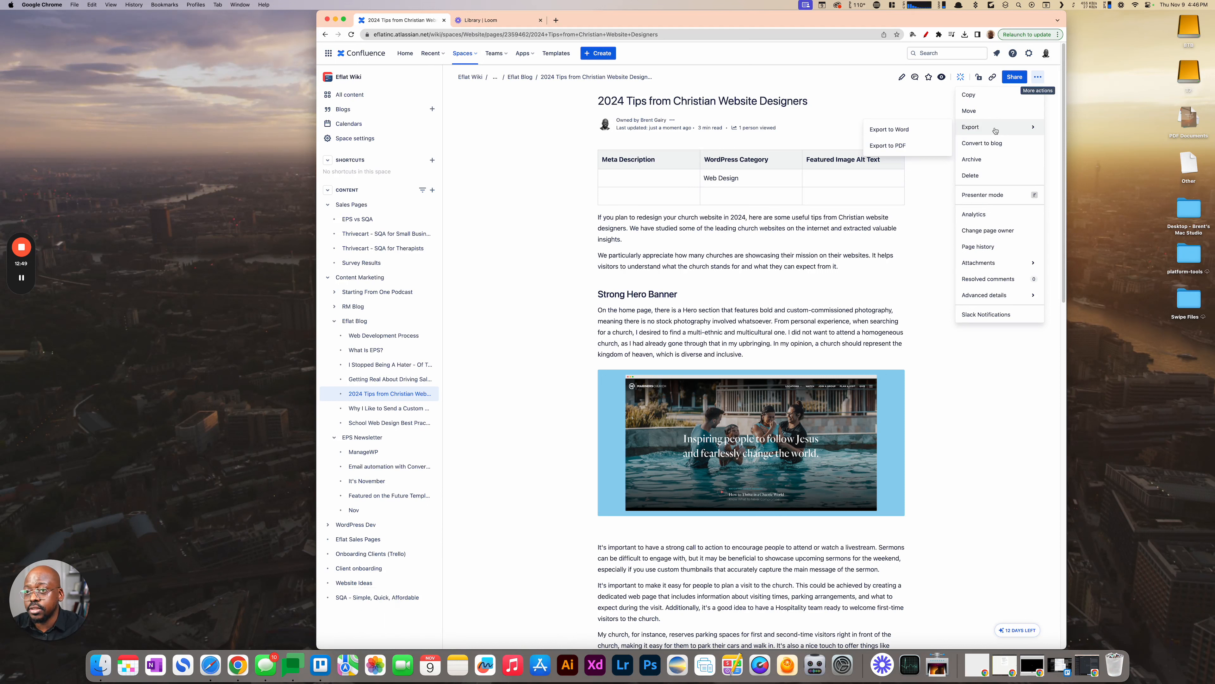
{"action": "left_click", "coordinate": [505, 270]}
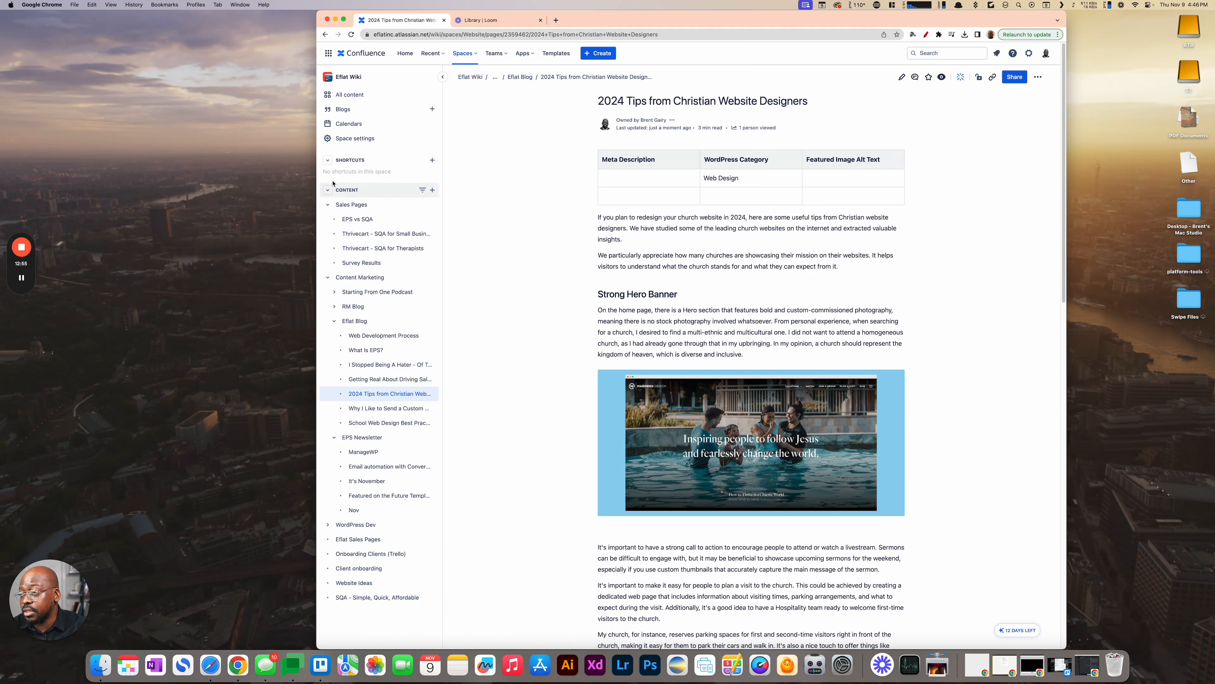
- Open the Google Docs home page in a new browser tab
{"action": "left_click", "coordinate": [556, 21]}
{"action": "type", "text": "docs.google.com"}
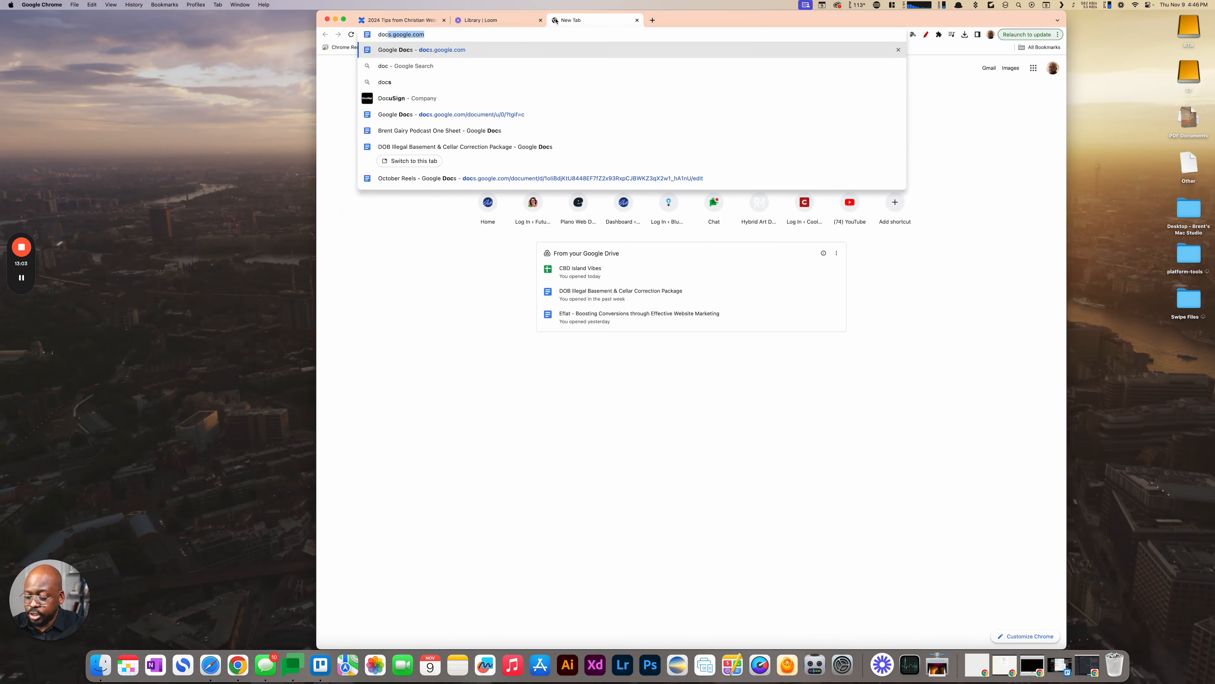
{"action": "key", "text": "Return"}
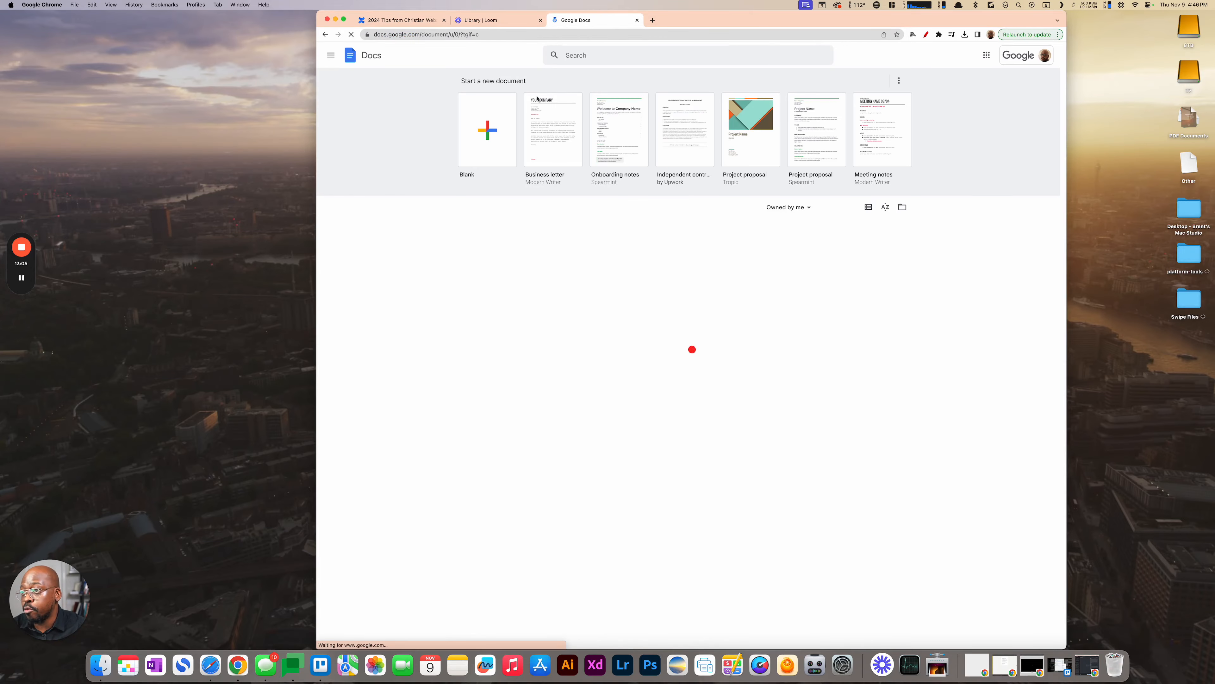
- Browse the recent documents in Google Docs, from the newest files back to those from November 2022
{"action": "scroll", "coordinate": [648, 242], "scroll_direction": "down", "scroll_amount": 5}
{"action": "scroll", "coordinate": [648, 243], "scroll_direction": "down", "scroll_amount": 15}
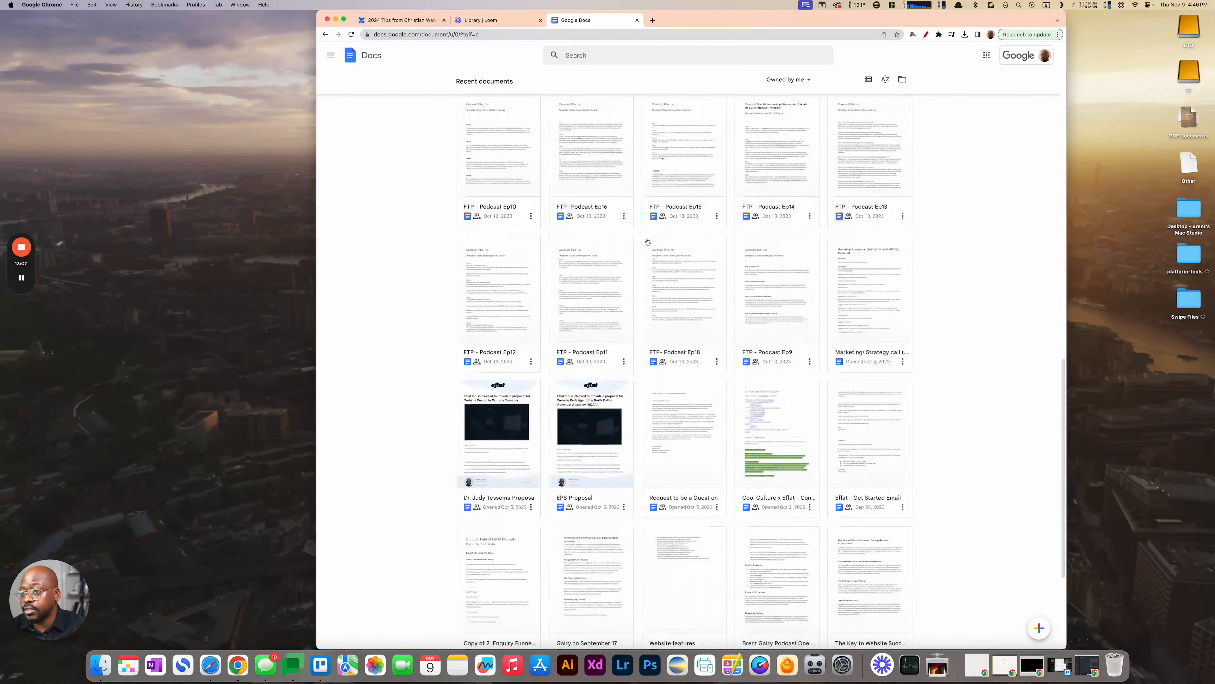
{"action": "scroll", "coordinate": [658, 271], "scroll_direction": "down", "scroll_amount": 5}
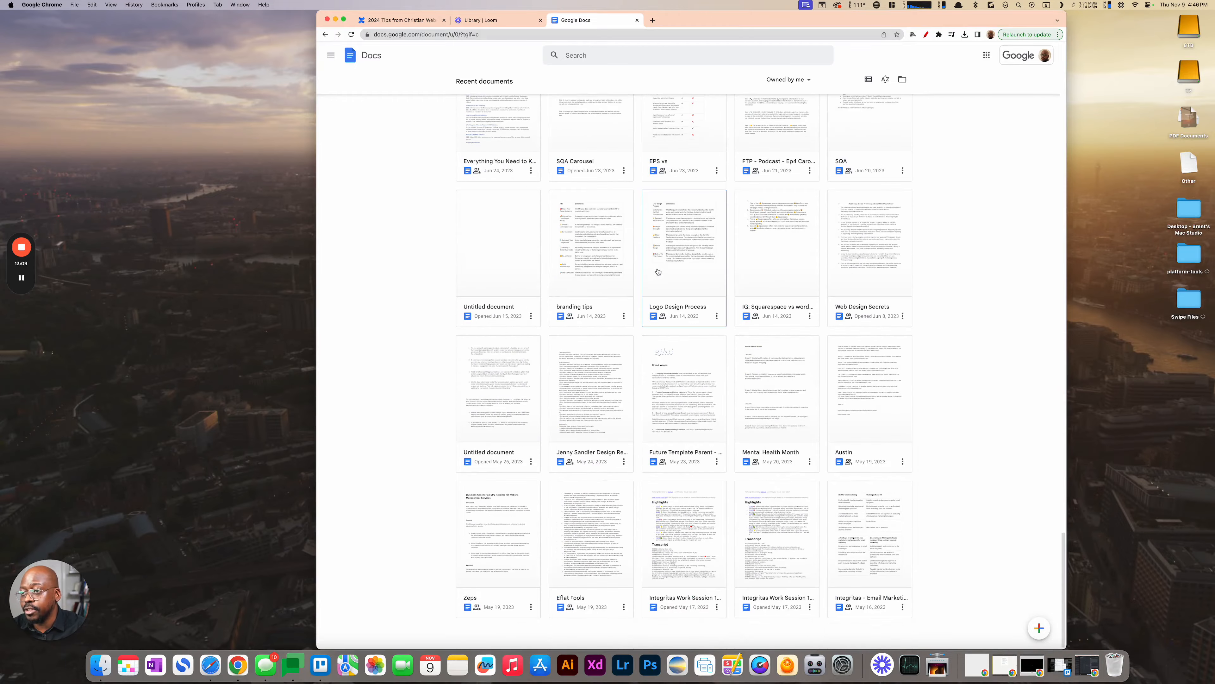
{"action": "scroll", "coordinate": [648, 276], "scroll_direction": "down", "scroll_amount": 10}
{"action": "scroll", "coordinate": [648, 276], "scroll_direction": "down", "scroll_amount": 10}
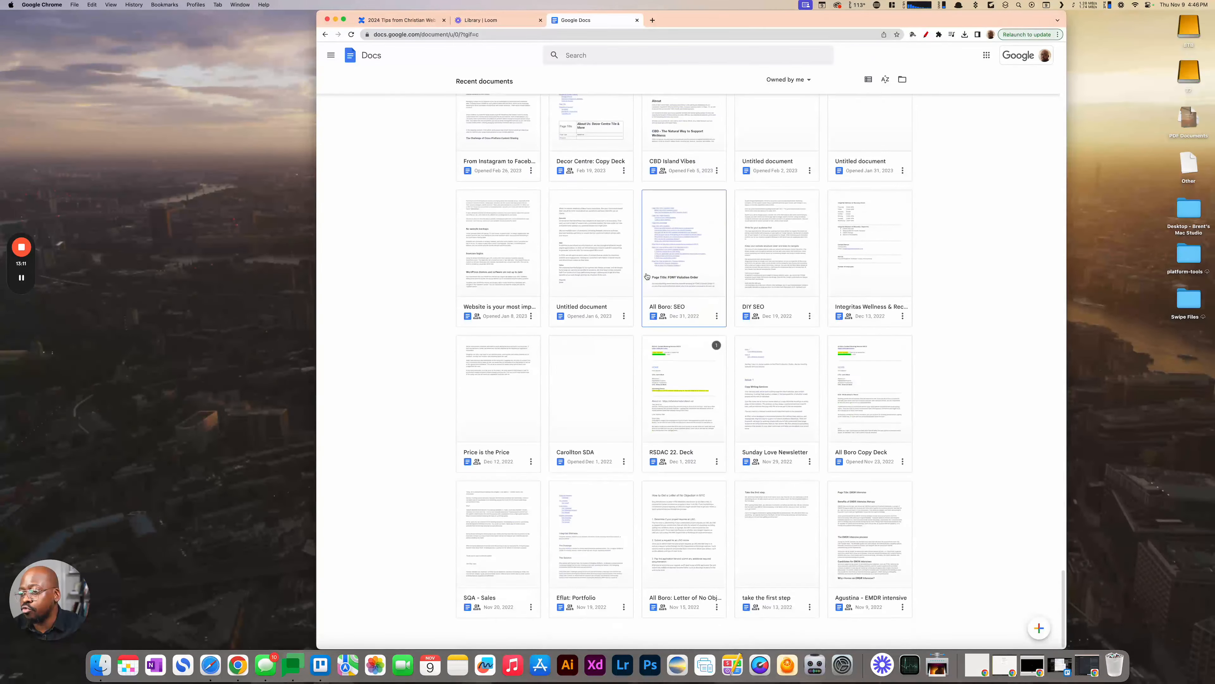
{"action": "scroll", "coordinate": [590, 223], "scroll_direction": "up", "scroll_amount": 1}
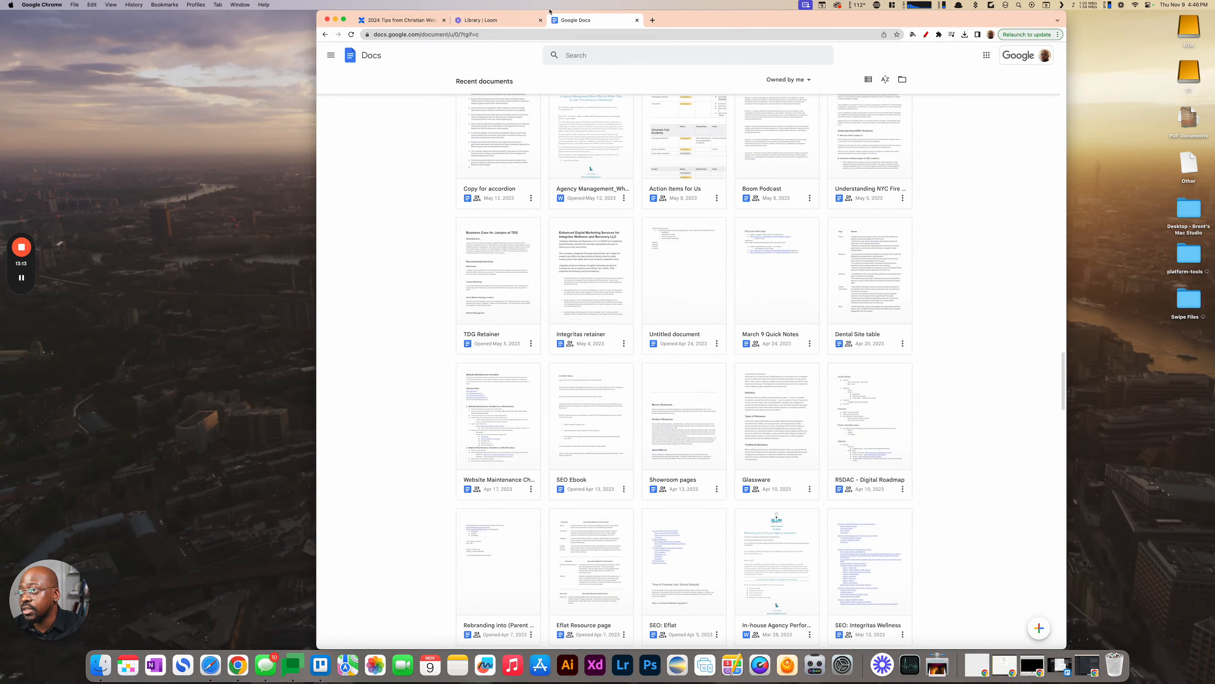
- Close the Google Docs and Loom tabs, and collapse the content tree of the Eflat Wiki space
{"action": "left_click", "coordinate": [541, 20]}
{"action": "left_click", "coordinate": [541, 20]}
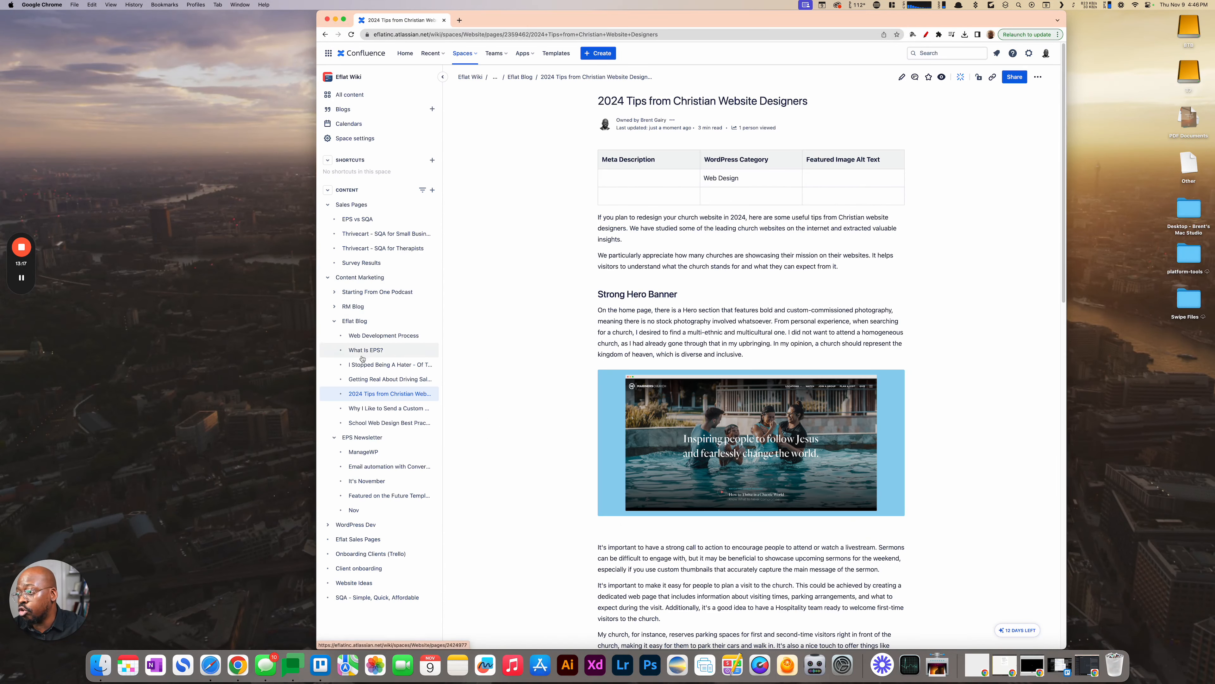
{"action": "left_click", "coordinate": [328, 191]}
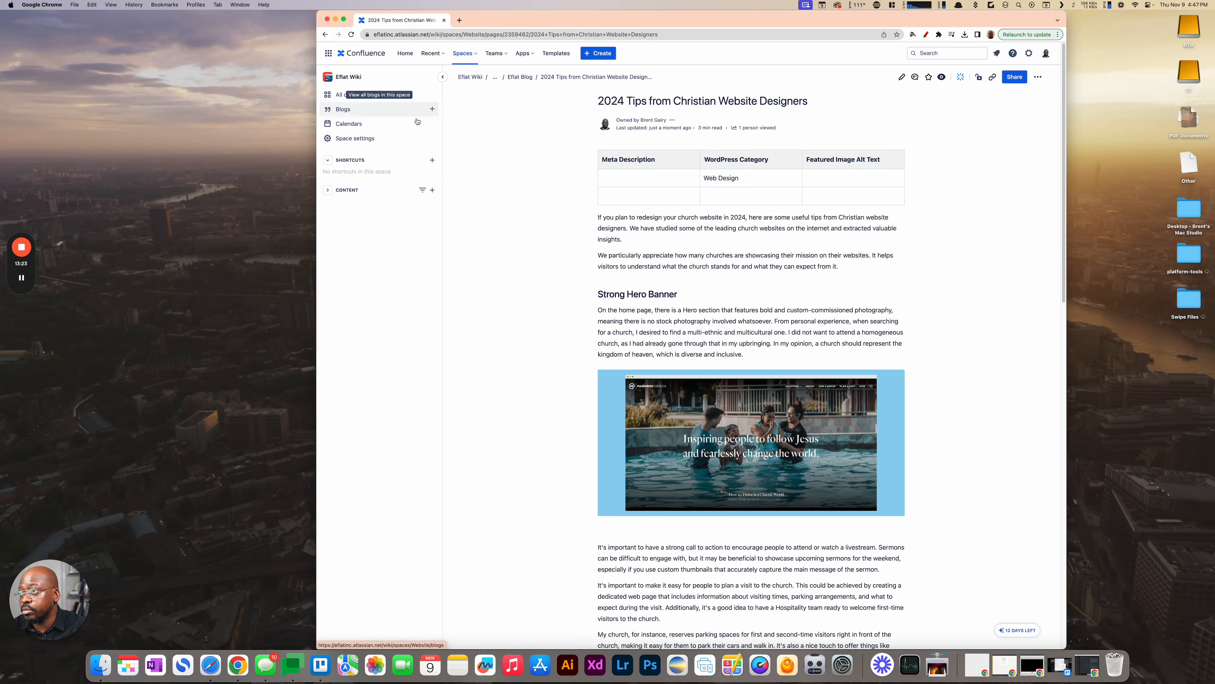
- Open the Eflat Wiki space overview, and show its content tree with only the WordPress Dev section expanded
{"action": "left_click", "coordinate": [463, 54]}
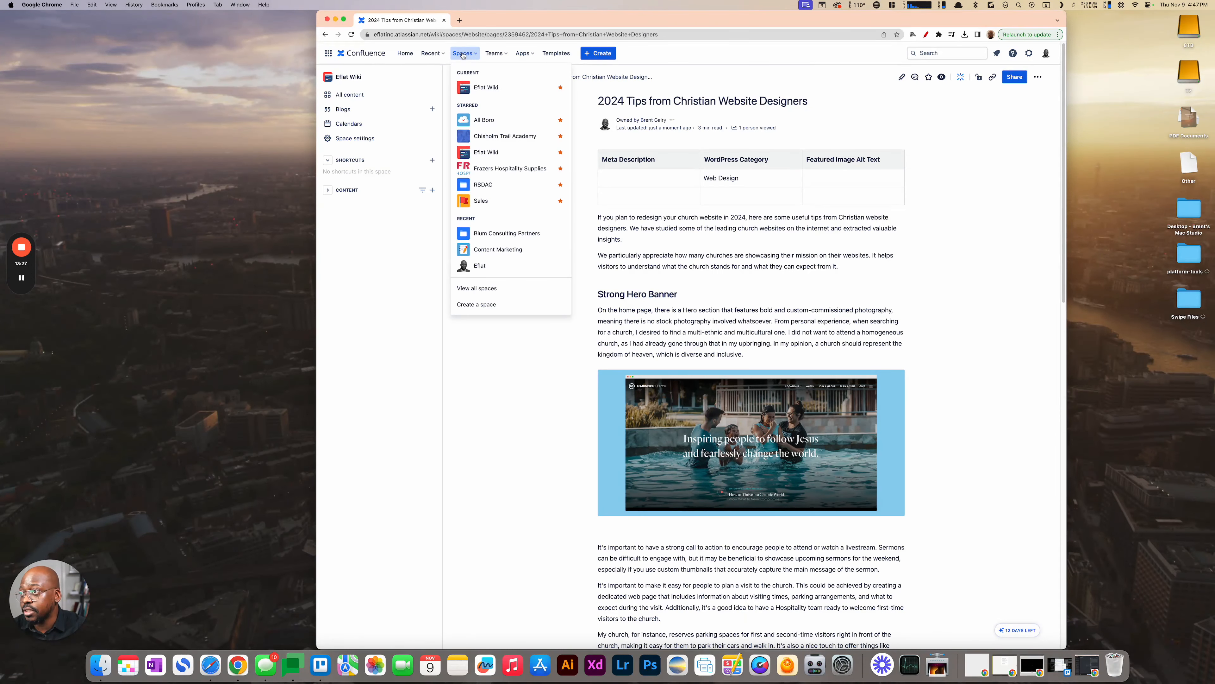
{"action": "left_click", "coordinate": [488, 88]}
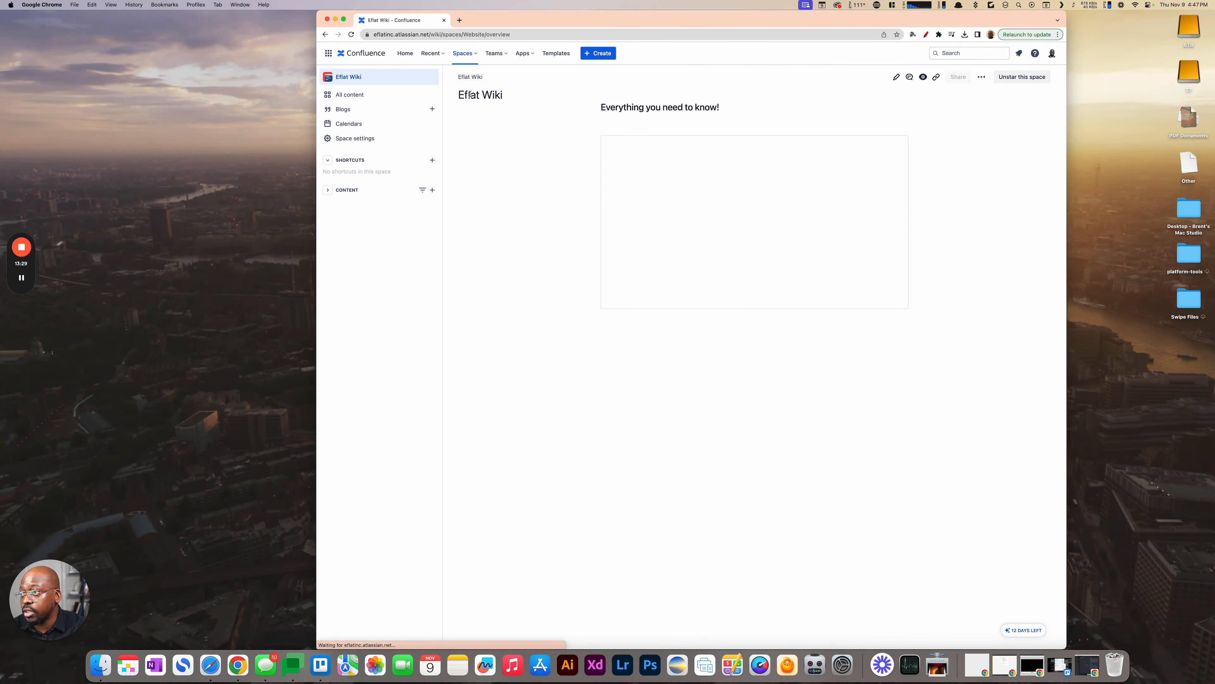
{"action": "left_click", "coordinate": [329, 191]}
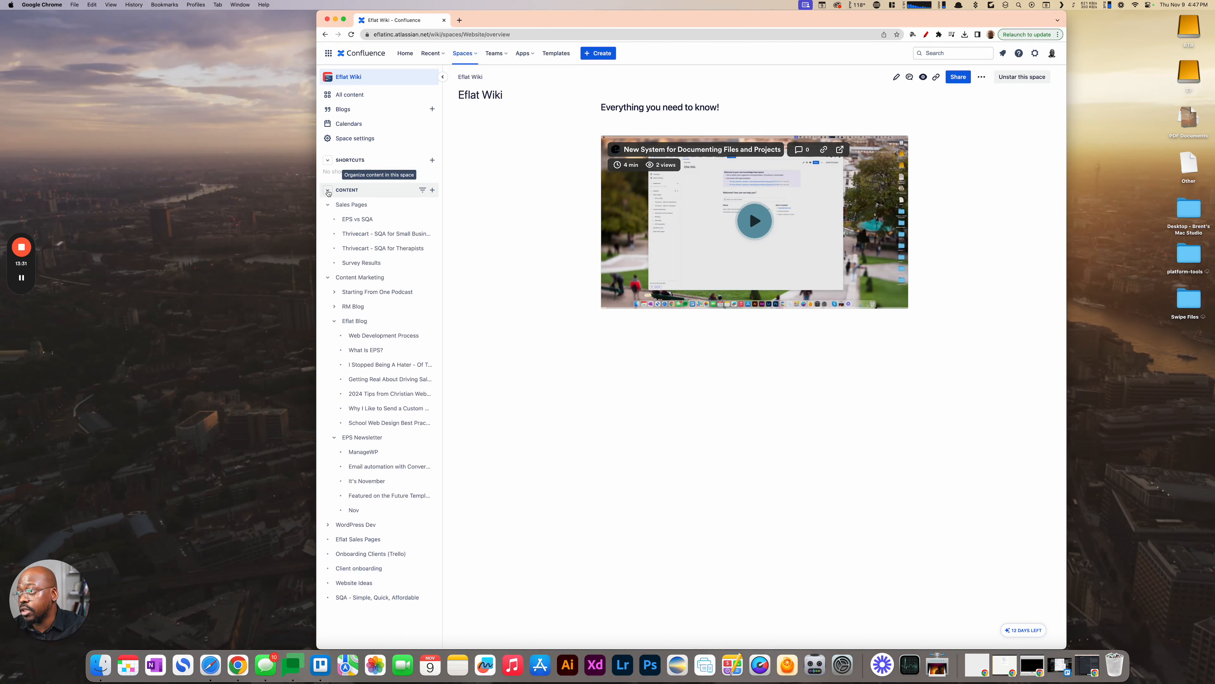
{"action": "left_click", "coordinate": [328, 219]}
{"action": "mouse_move", "coordinate": [340, 238]}
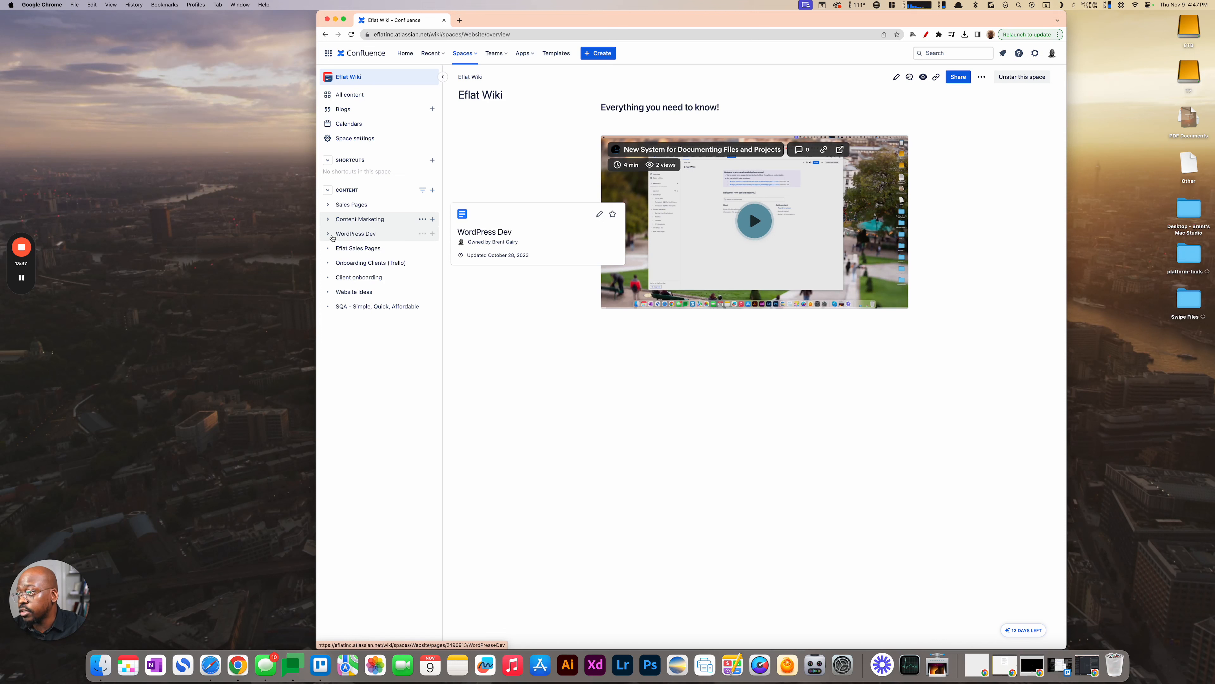
{"action": "left_click", "coordinate": [329, 234]}
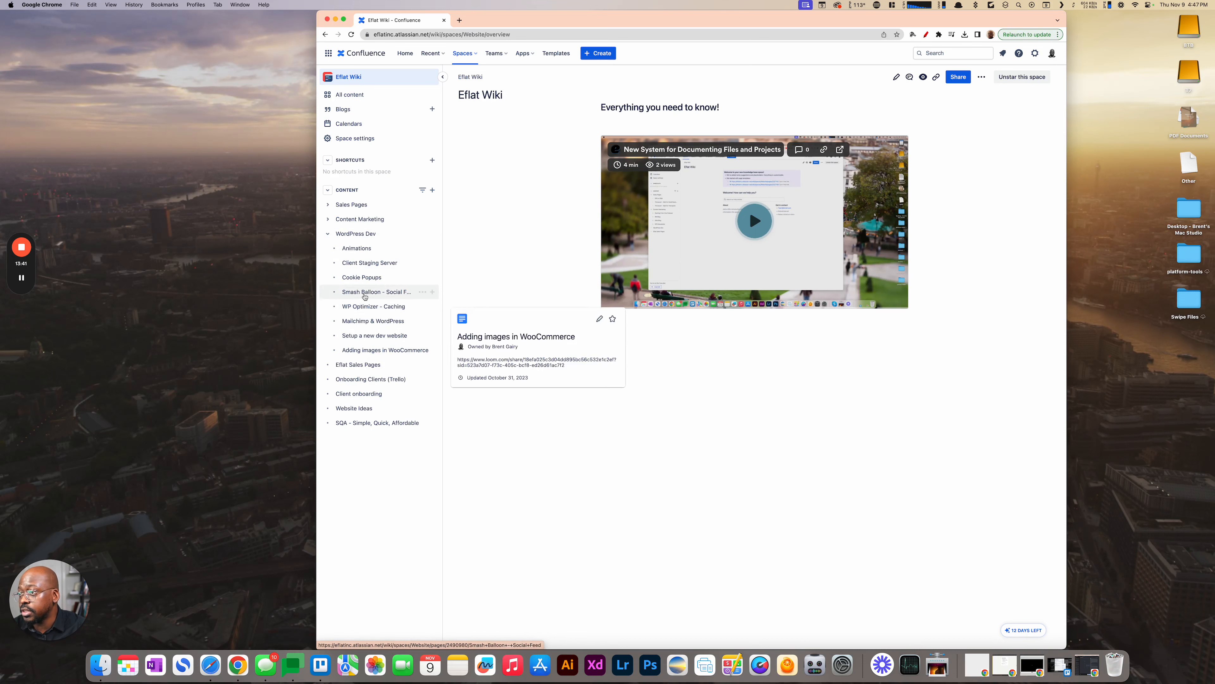
- View the Confluence home page, and return to the Eflat Wiki space overview
{"action": "left_click", "coordinate": [402, 56]}
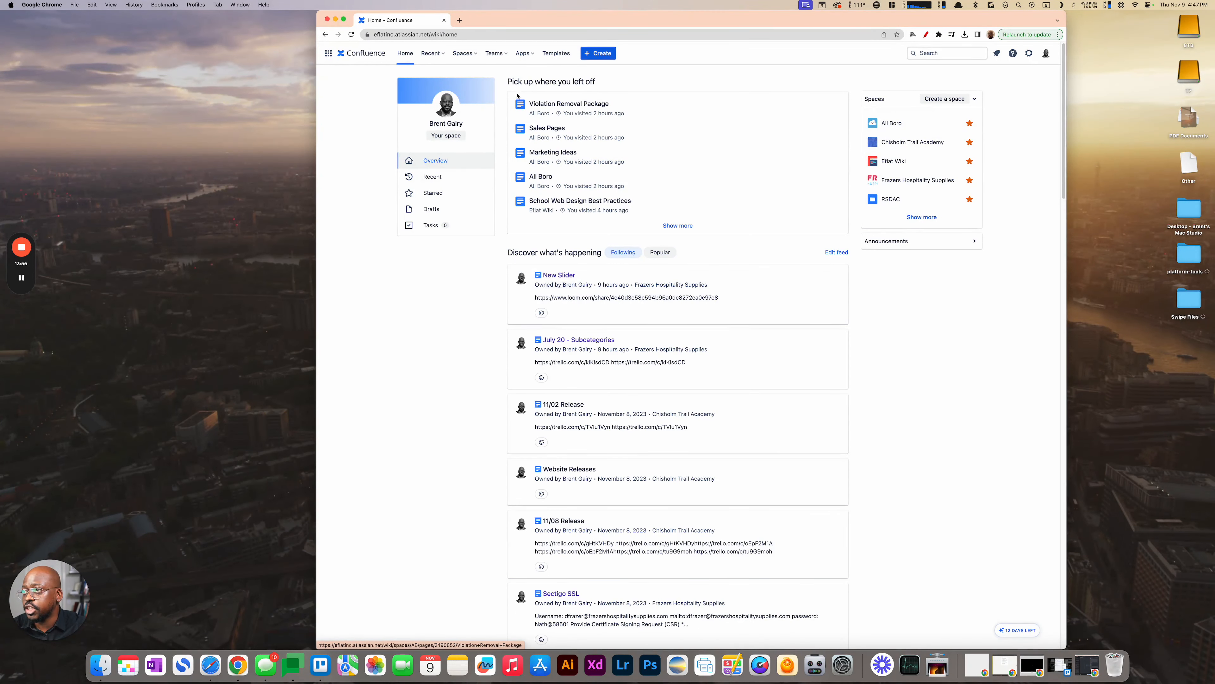
{"action": "left_click", "coordinate": [464, 55]}
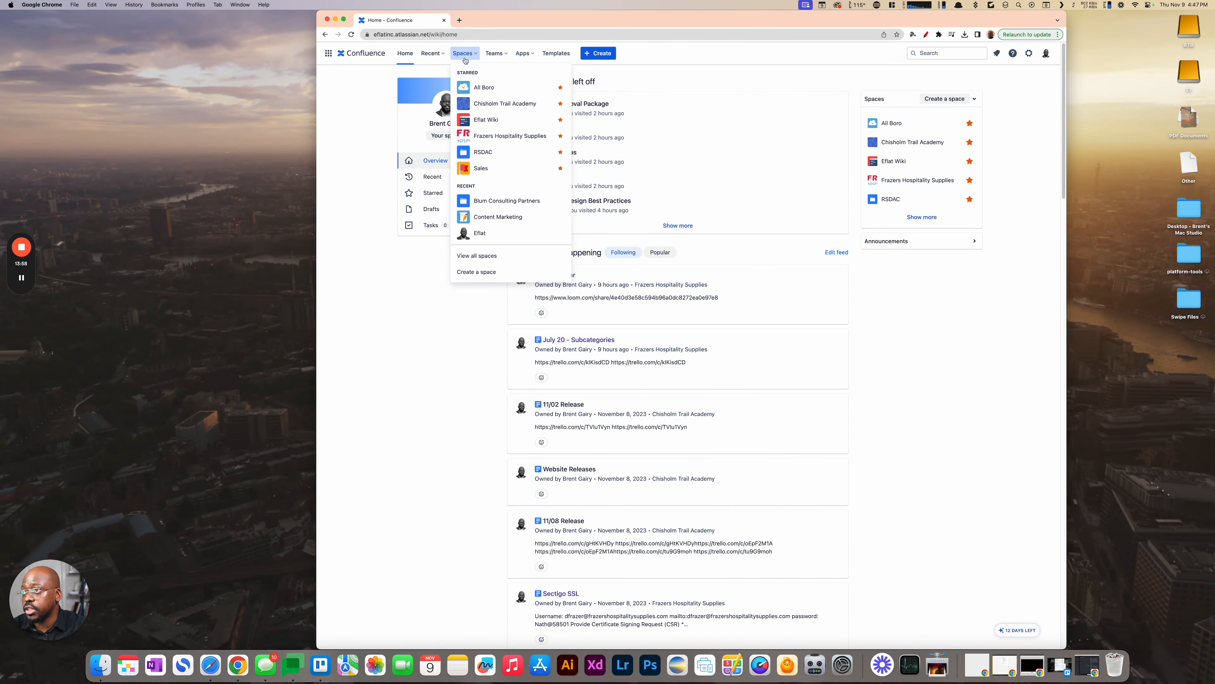
{"action": "left_click", "coordinate": [470, 119]}
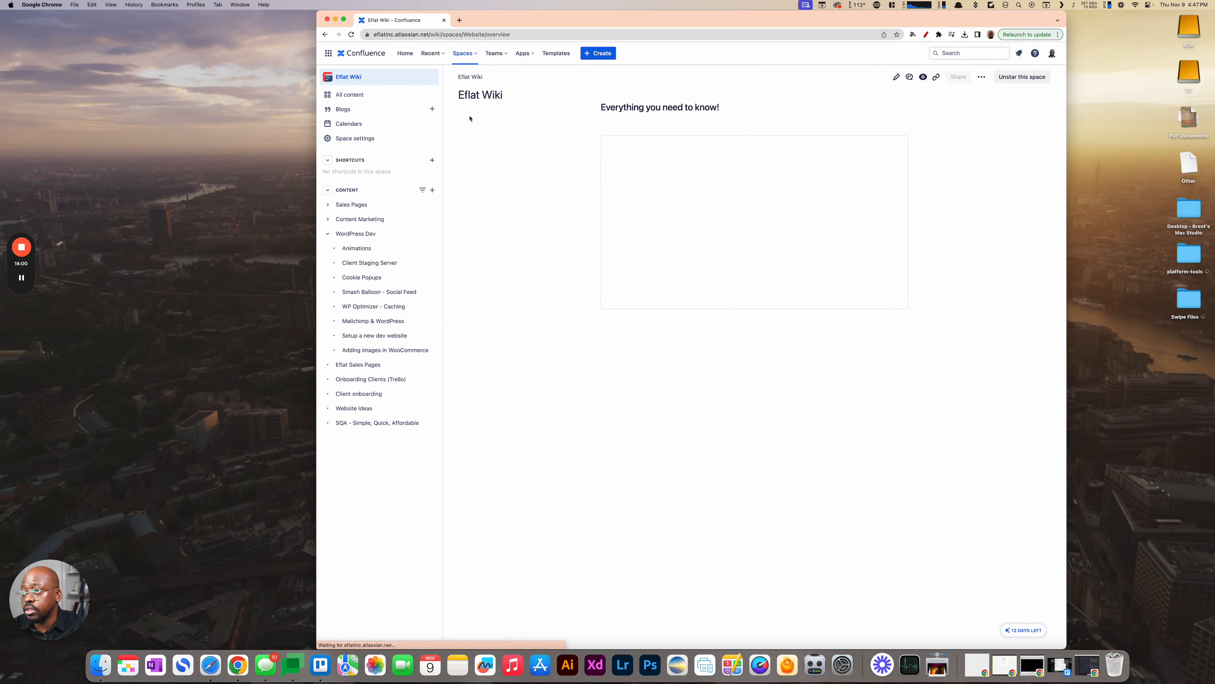
- Check who the Eflat Wiki space can be shared with in its sharing options, and copy the link to the space
{"action": "left_click", "coordinate": [954, 79]}
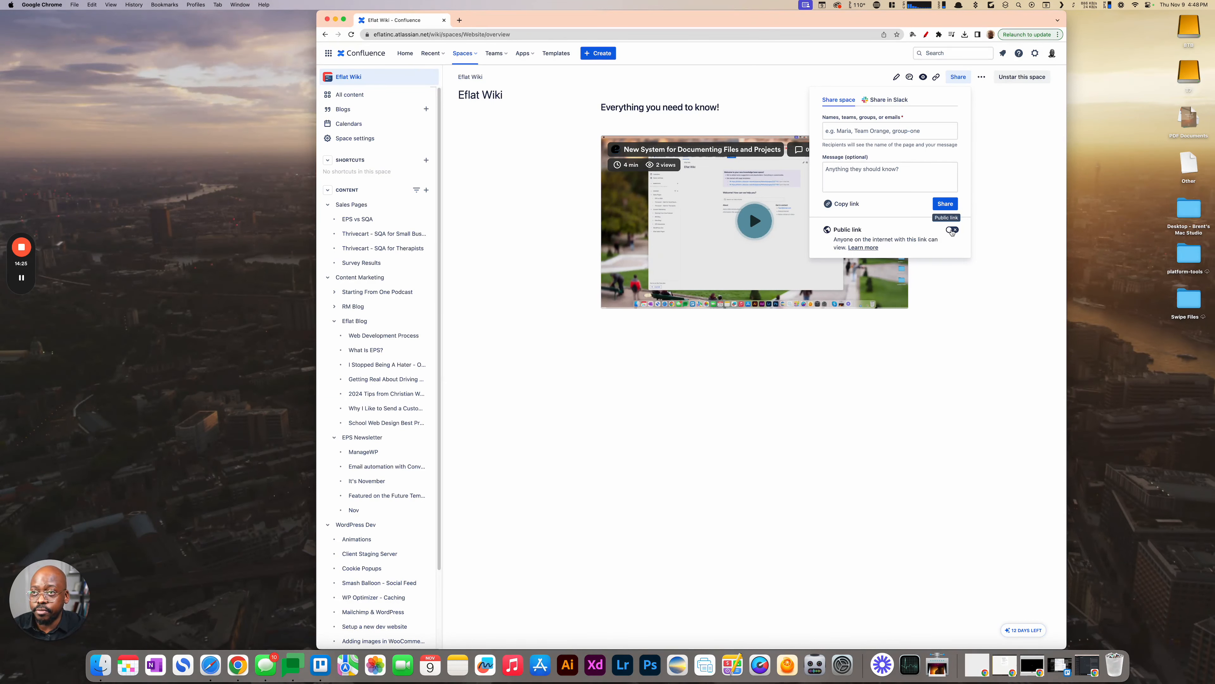
{"action": "left_click", "coordinate": [840, 129]}
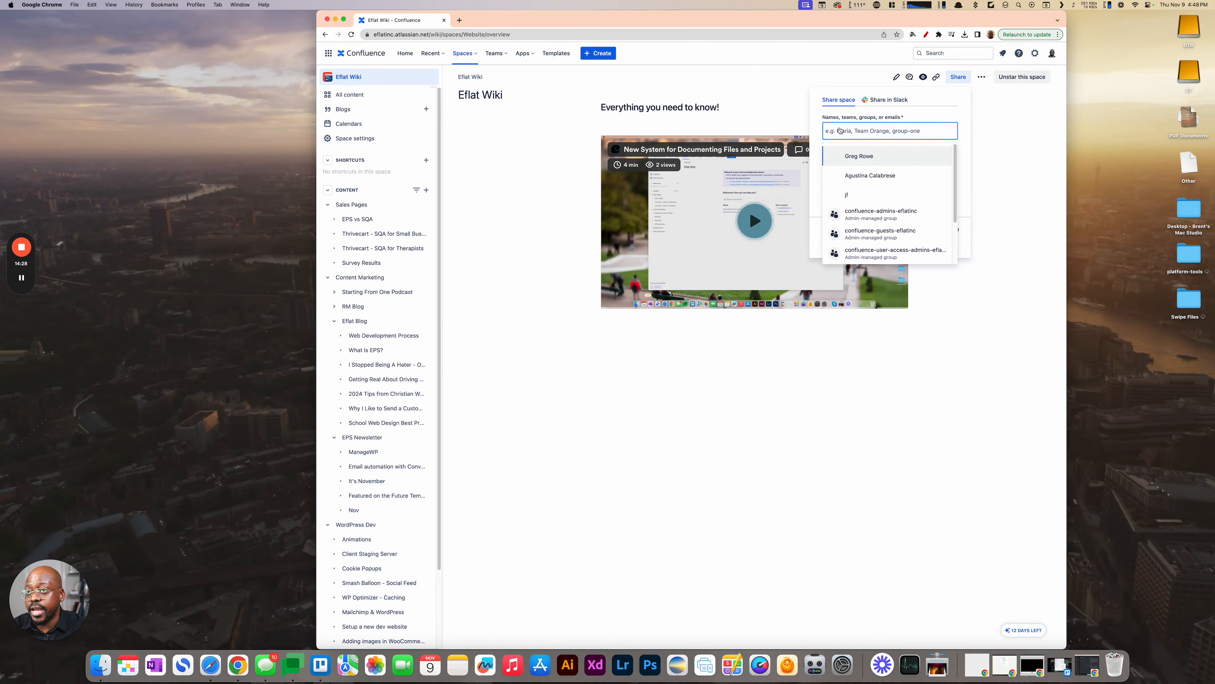
{"action": "left_click", "coordinate": [935, 112]}
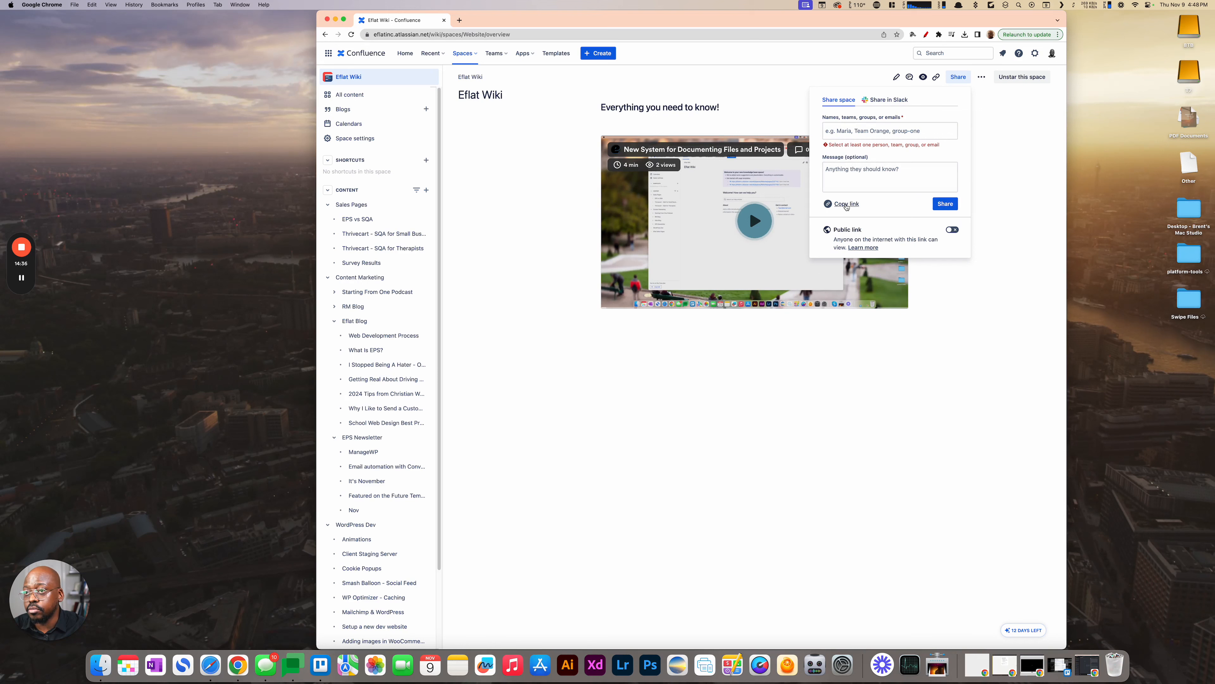
{"action": "left_click", "coordinate": [825, 208]}
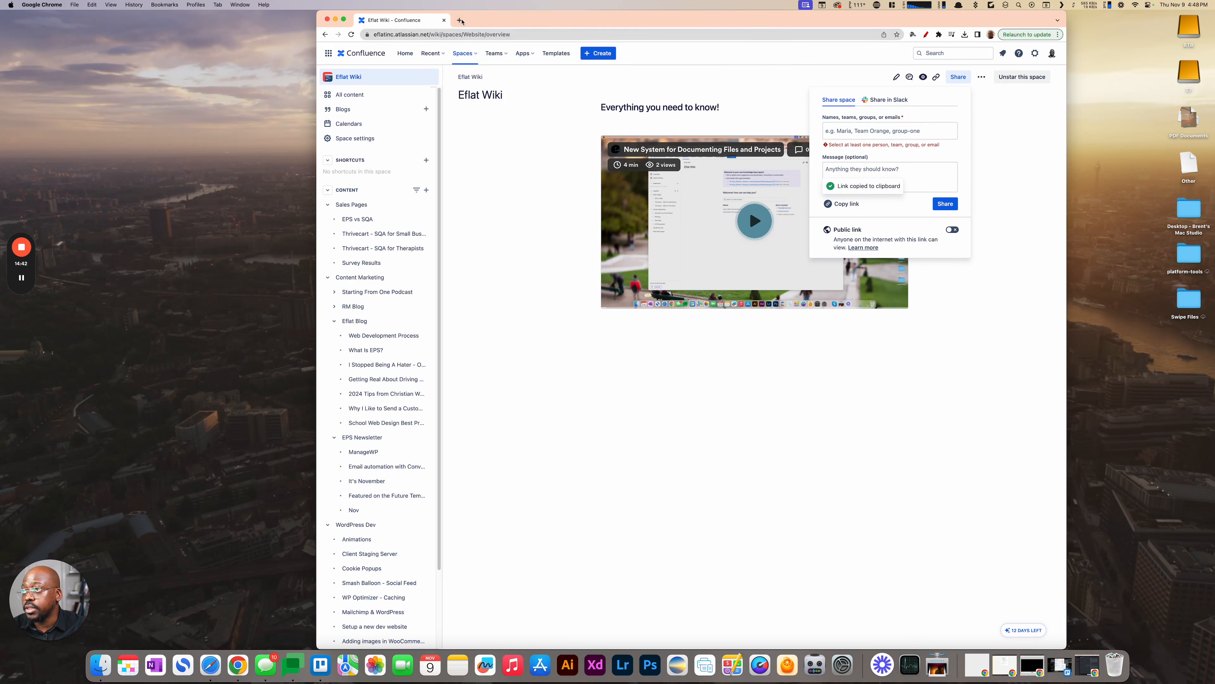
- Open the Confluence home page in a new browser tab, and select its web address
{"action": "left_click", "coordinate": [460, 19]}
{"action": "type", "text": "eflat"}
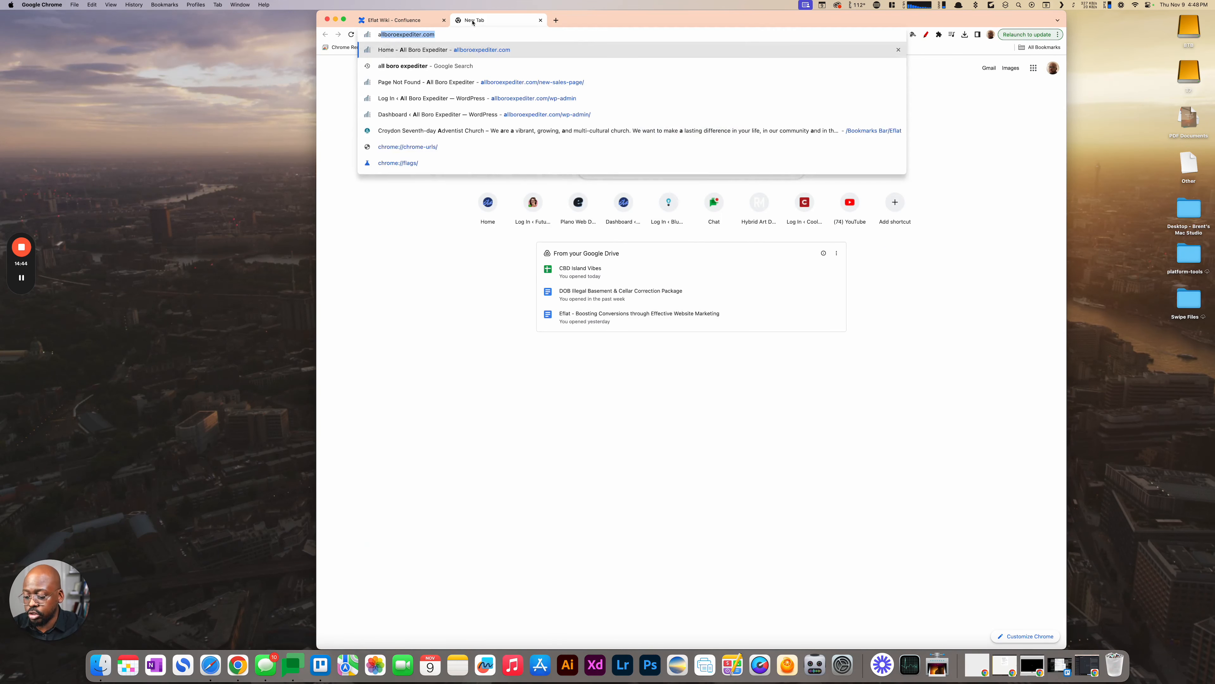
{"action": "key", "text": "Return"}
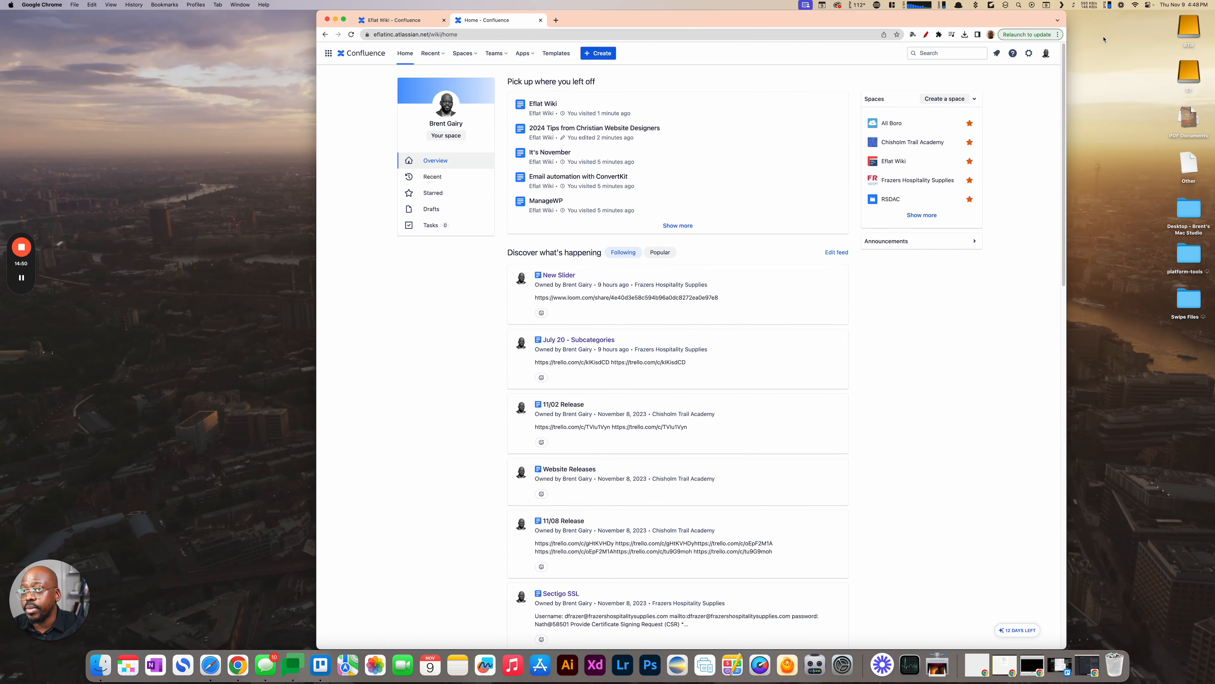
{"action": "left_click", "coordinate": [471, 33]}
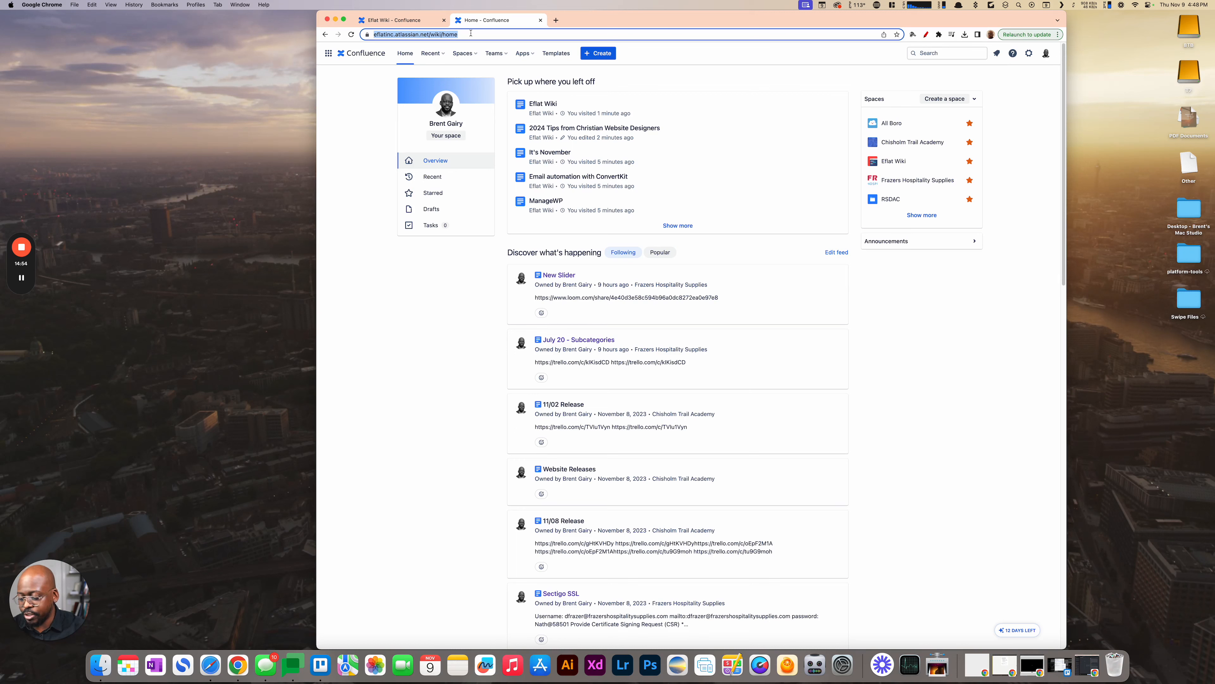
- Search Google for "confluence" in a new incognito window, and open Atlassian's Confluence pricing page
{"action": "left_click", "coordinate": [1059, 35]}
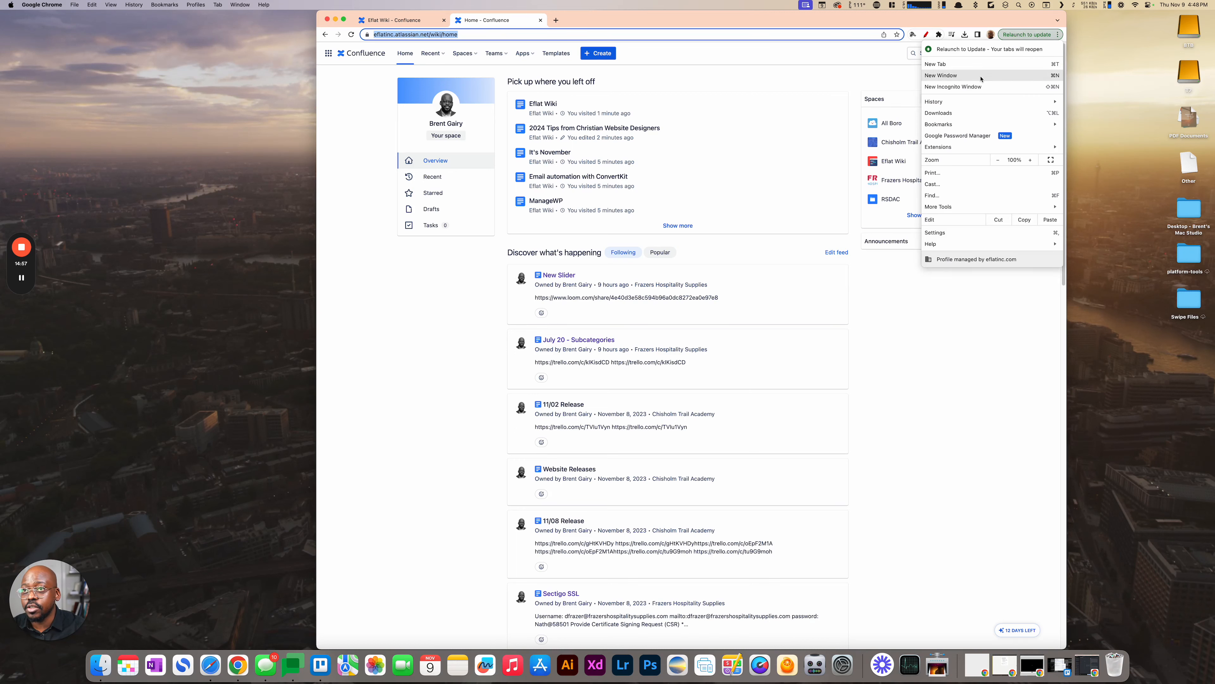
{"action": "left_click", "coordinate": [974, 87]}
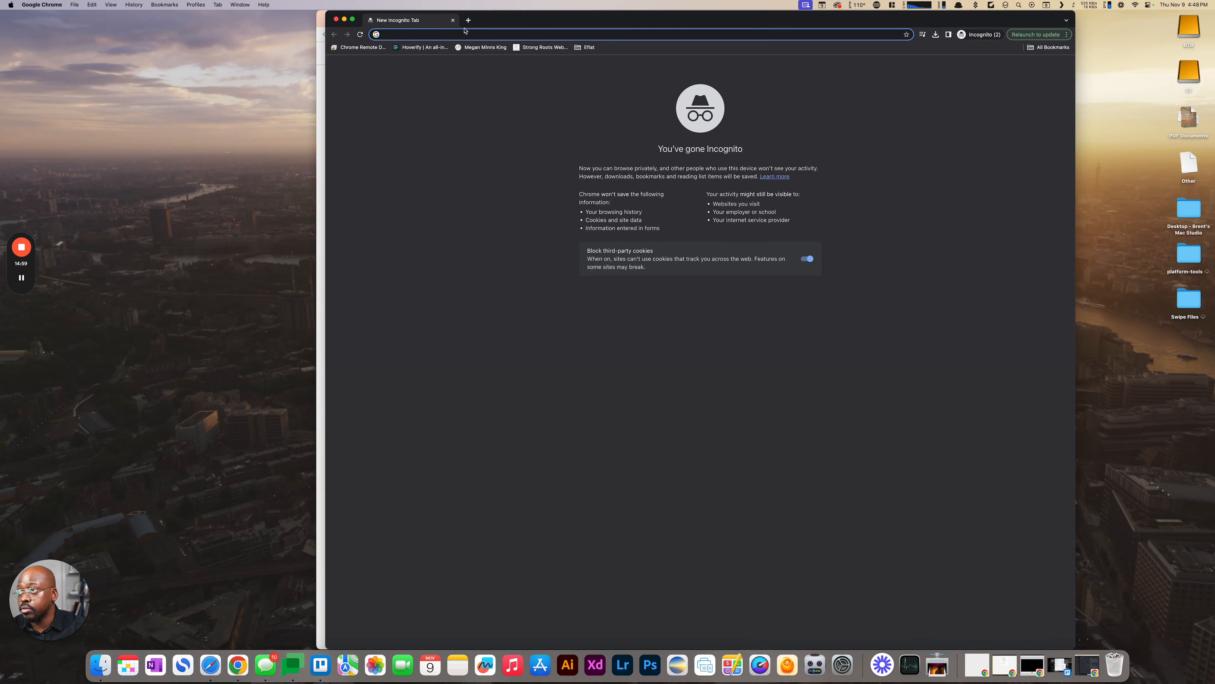
{"action": "type", "text": "confluence"}
{"action": "key", "text": "Return"}
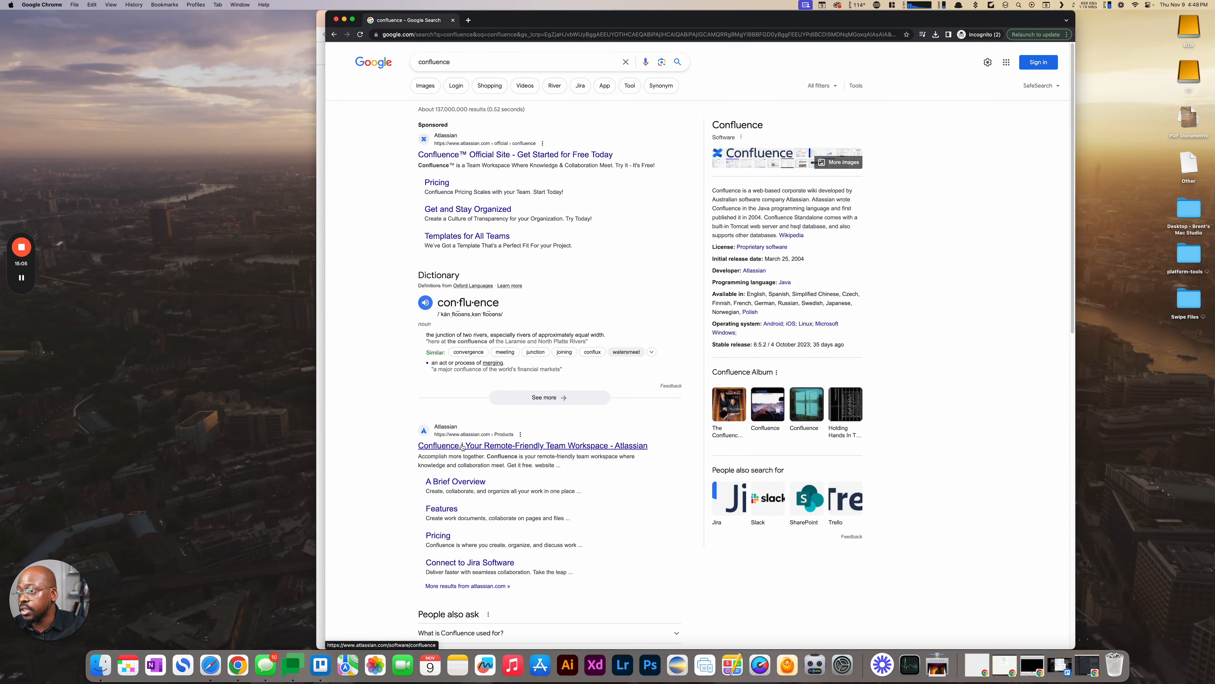
{"action": "left_click", "coordinate": [438, 536]}
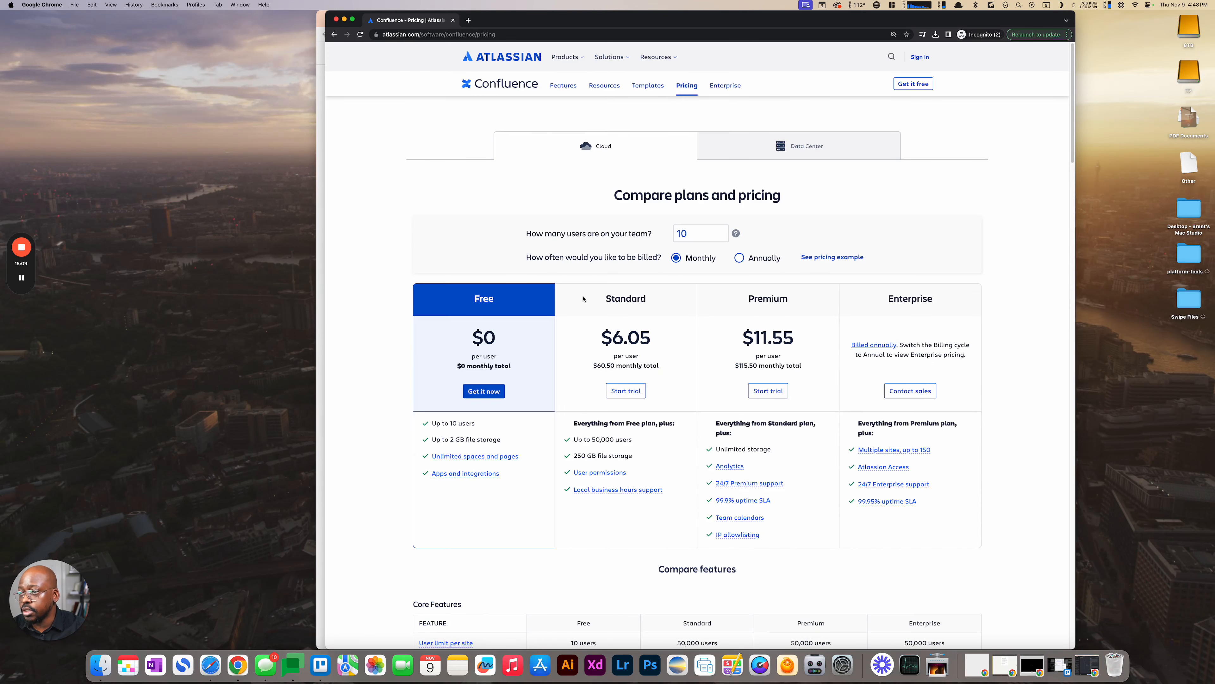
- Compare the features of the Confluence plans, from Core Features down to Storage, Support & Invoicing
{"action": "scroll", "coordinate": [604, 273], "scroll_direction": "down", "scroll_amount": 10}
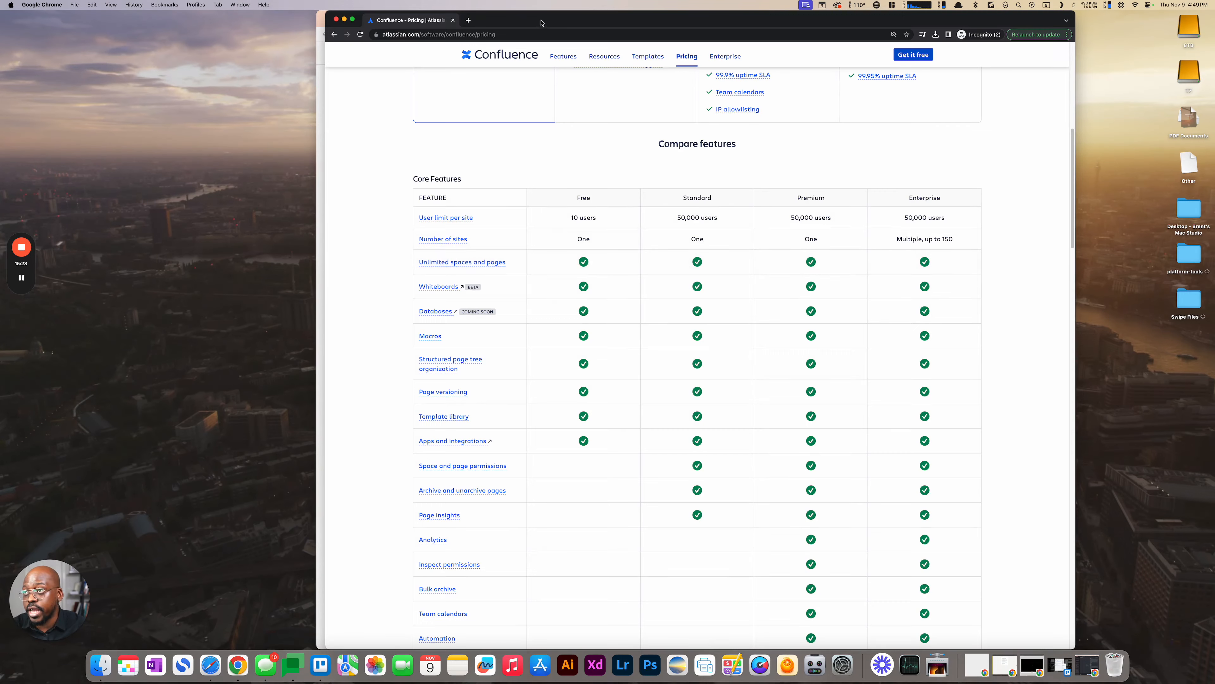
{"action": "left_click_drag", "start_coordinate": [543, 23], "coordinate": [548, 145]}
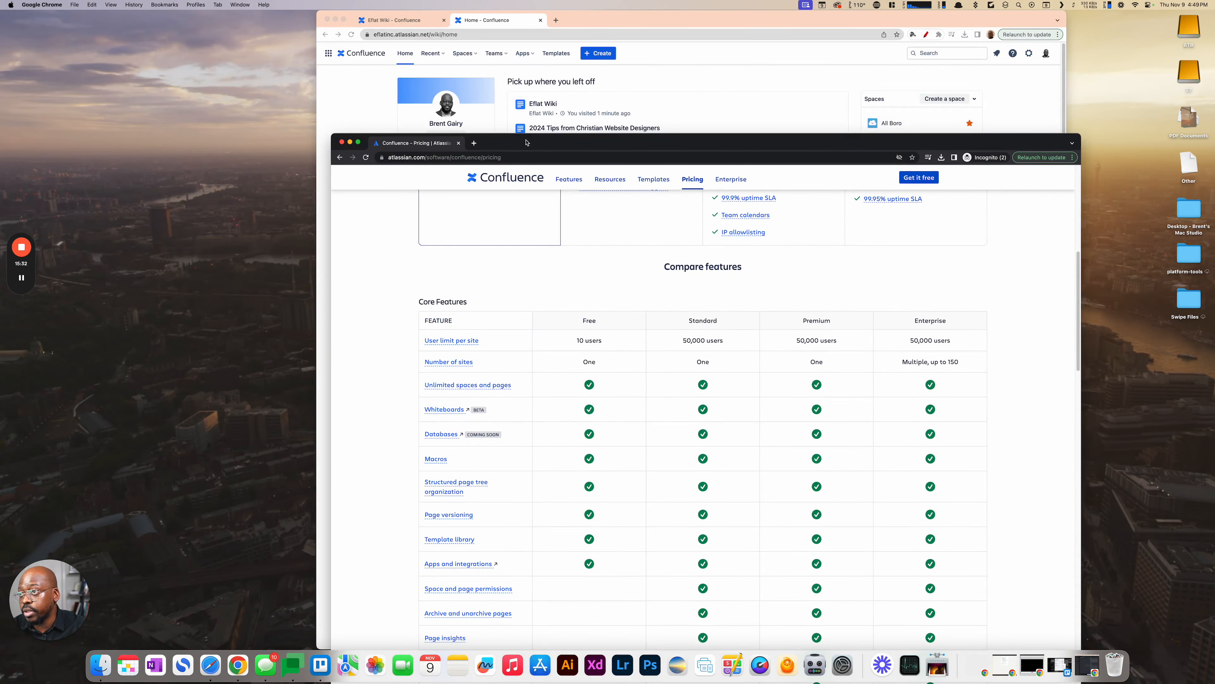
{"action": "left_click_drag", "start_coordinate": [527, 143], "coordinate": [522, 20]}
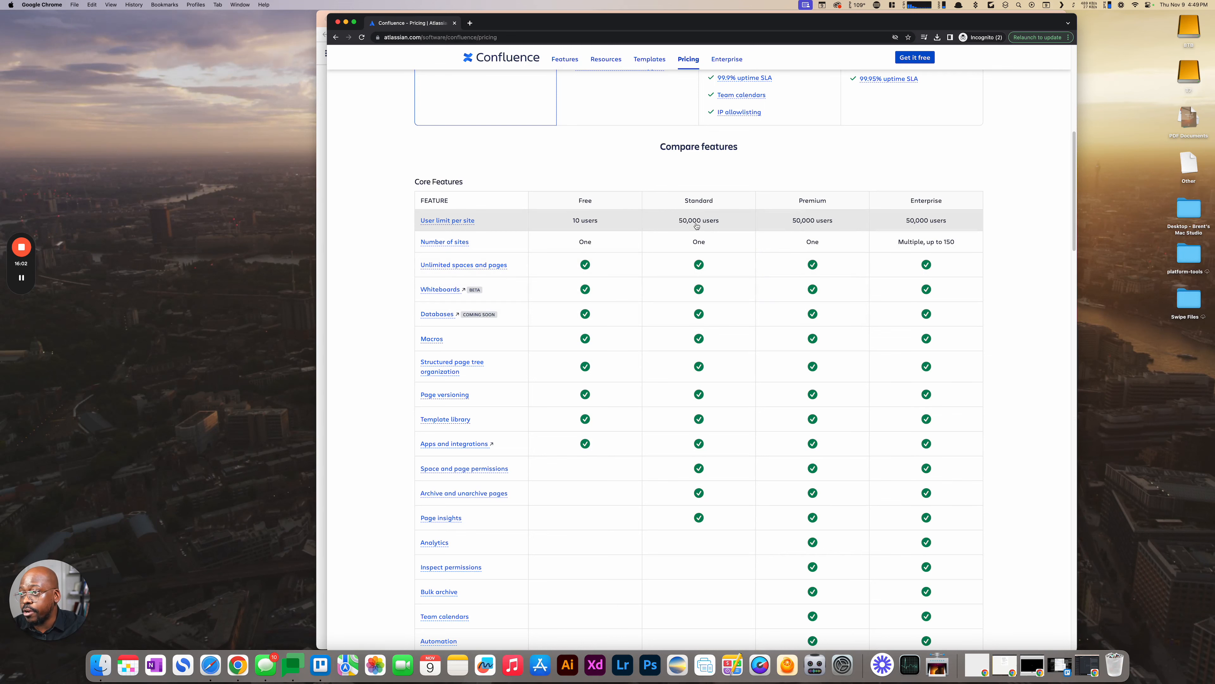
{"action": "scroll", "coordinate": [699, 280], "scroll_direction": "down", "scroll_amount": 7}
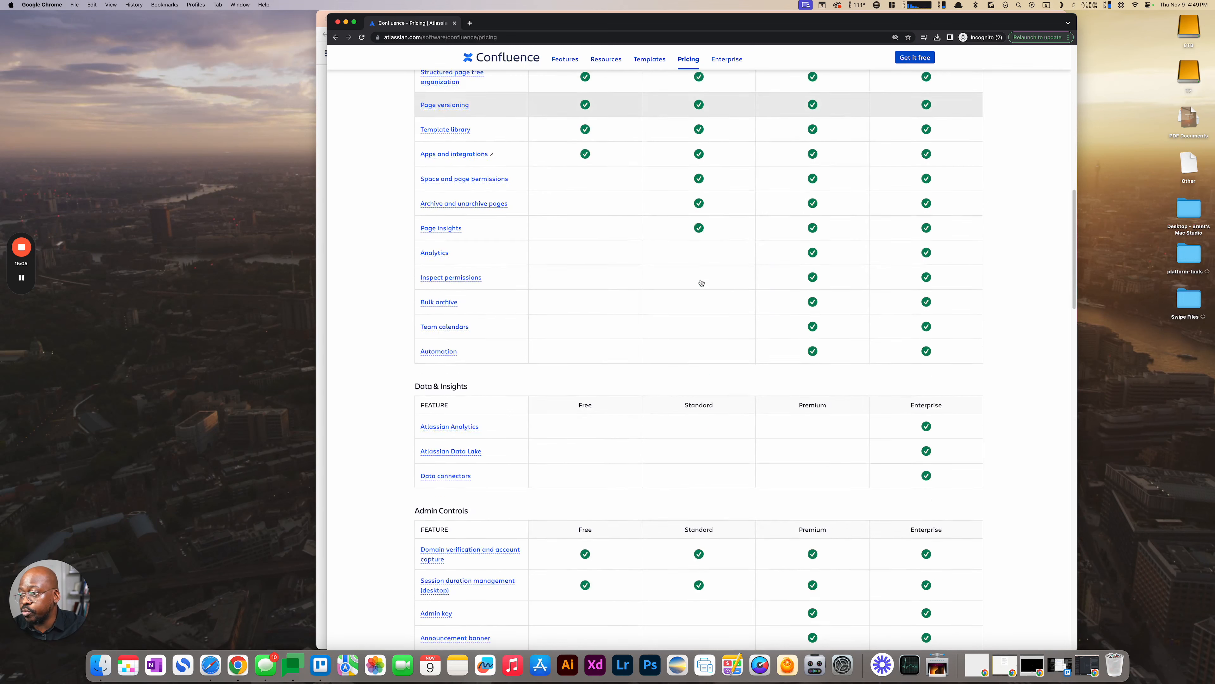
{"action": "scroll", "coordinate": [701, 282], "scroll_direction": "down", "scroll_amount": 11}
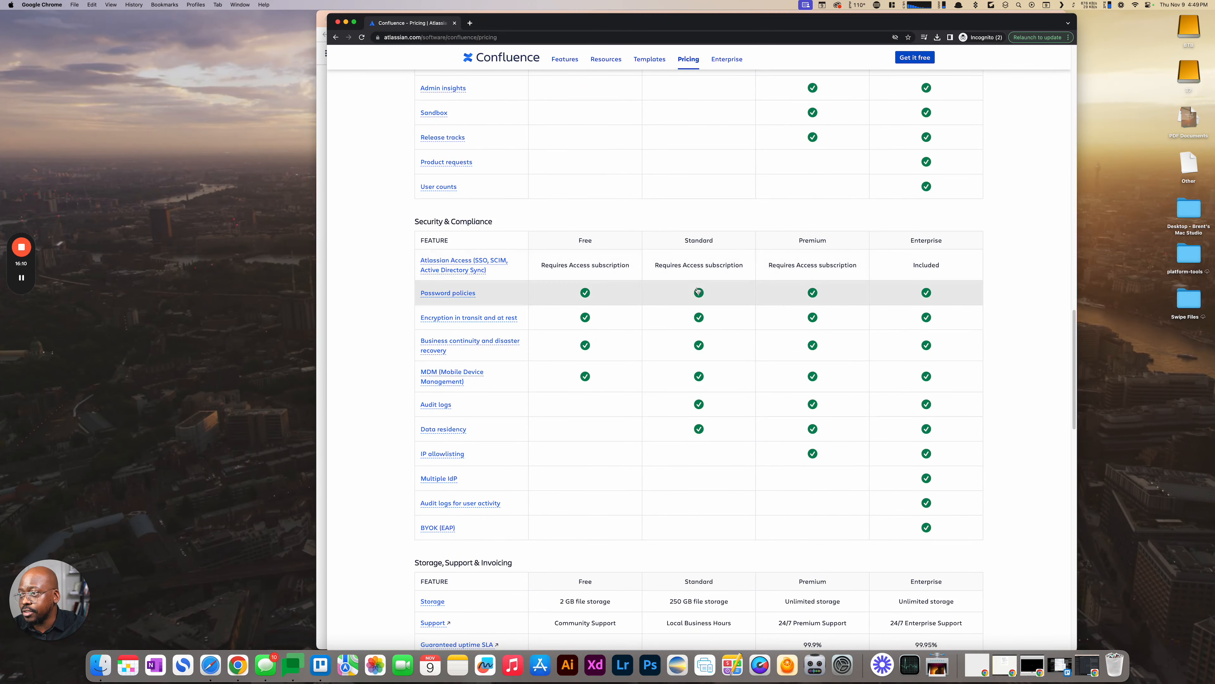
{"action": "scroll", "coordinate": [689, 335], "scroll_direction": "down", "scroll_amount": 3}
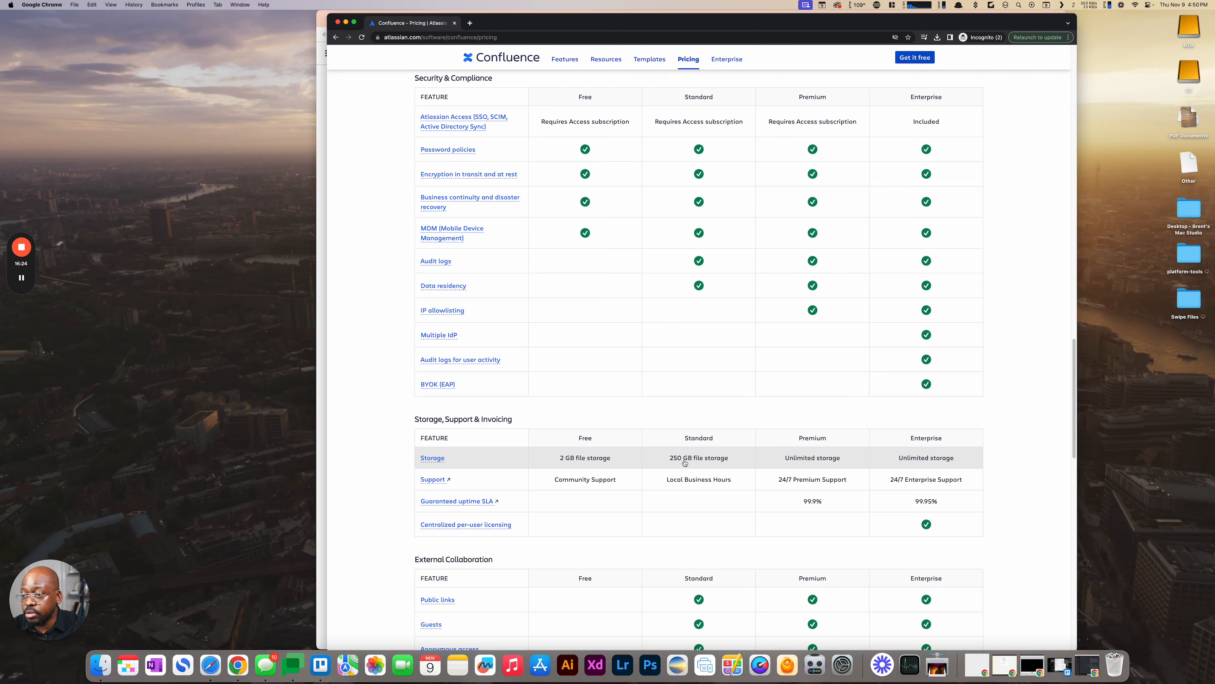
- Read the explanation of the Guests feature under External Collaboration, and close it
{"action": "scroll", "coordinate": [685, 462], "scroll_direction": "down", "scroll_amount": 3}
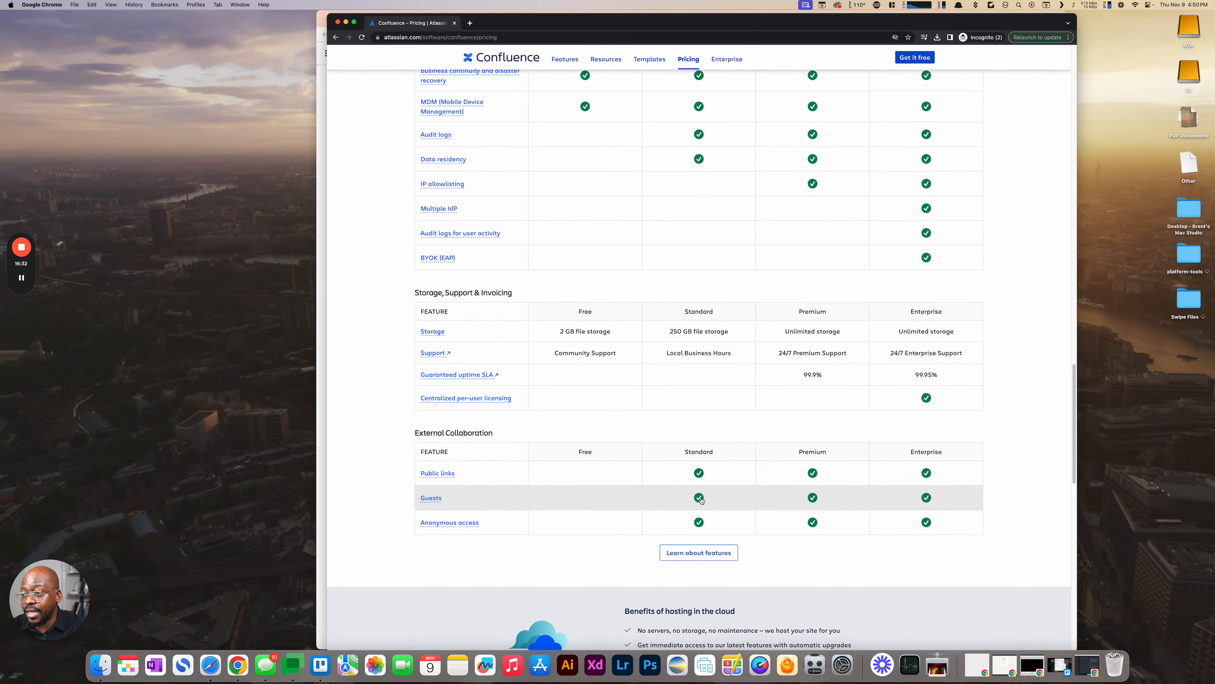
{"action": "left_click", "coordinate": [430, 498]}
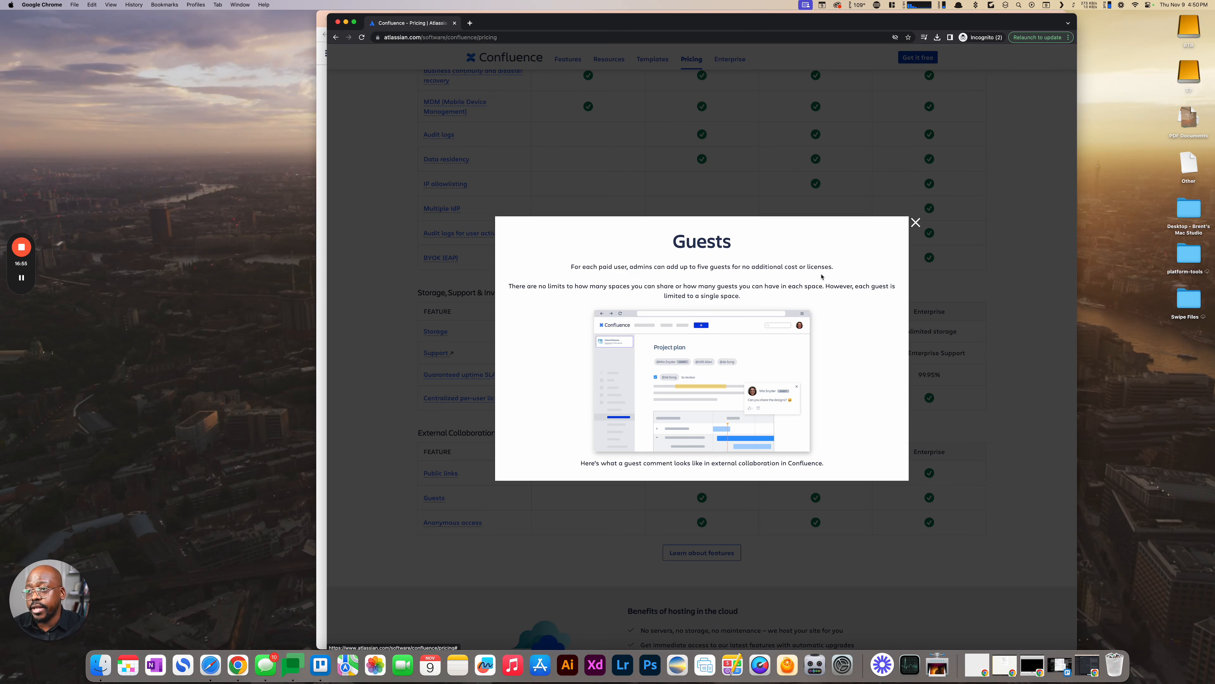
{"action": "left_click", "coordinate": [915, 222]}
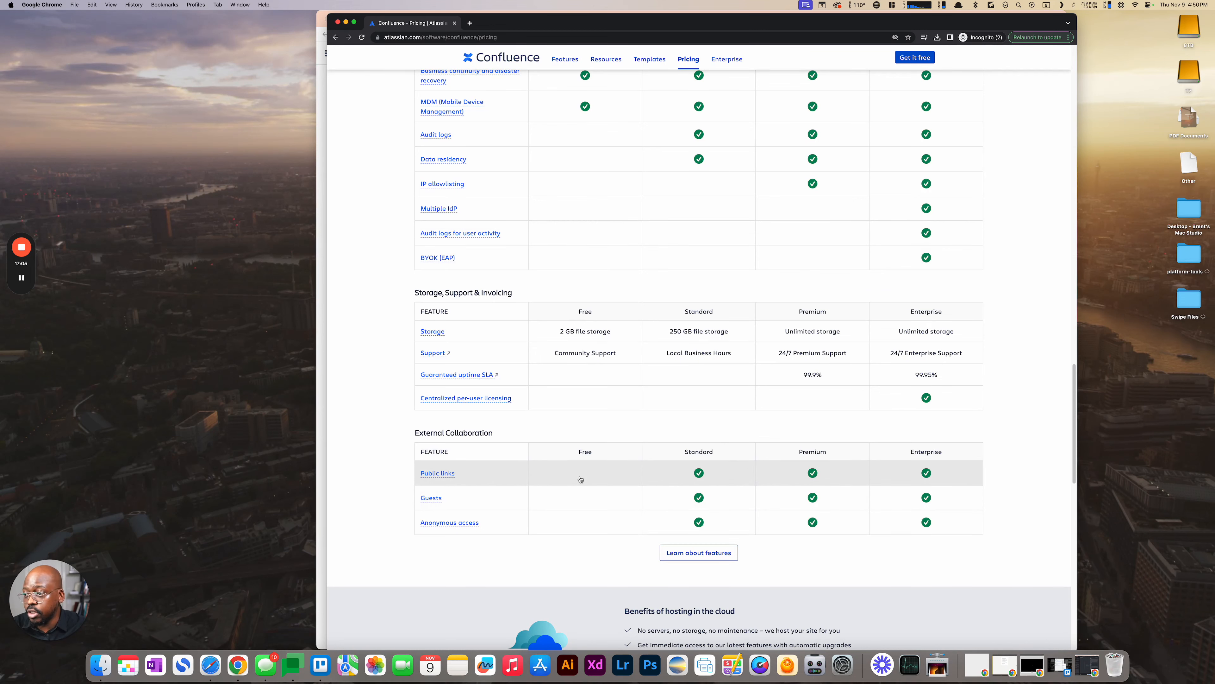
- Go through the plan comparison once more, from the user limits through admin controls, security, and storage
{"action": "scroll", "coordinate": [581, 479], "scroll_direction": "up", "scroll_amount": 15}
{"action": "scroll", "coordinate": [586, 219], "scroll_direction": "down", "scroll_amount": 5}
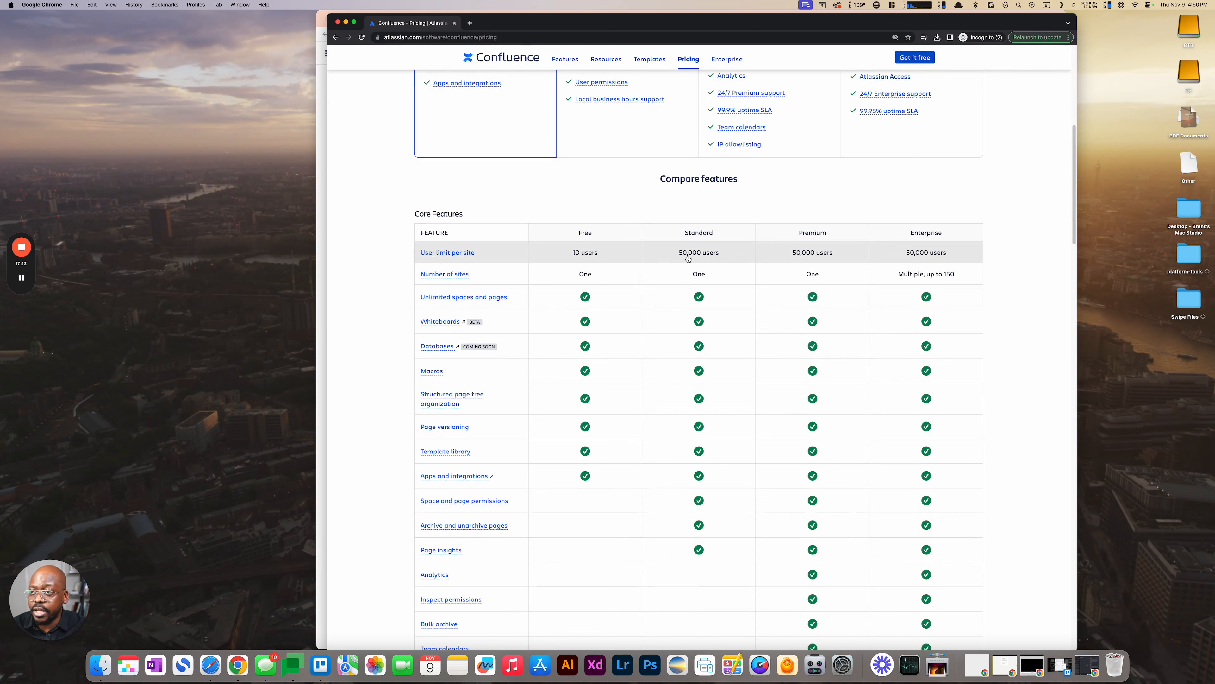
{"action": "scroll", "coordinate": [688, 259], "scroll_direction": "down", "scroll_amount": 10}
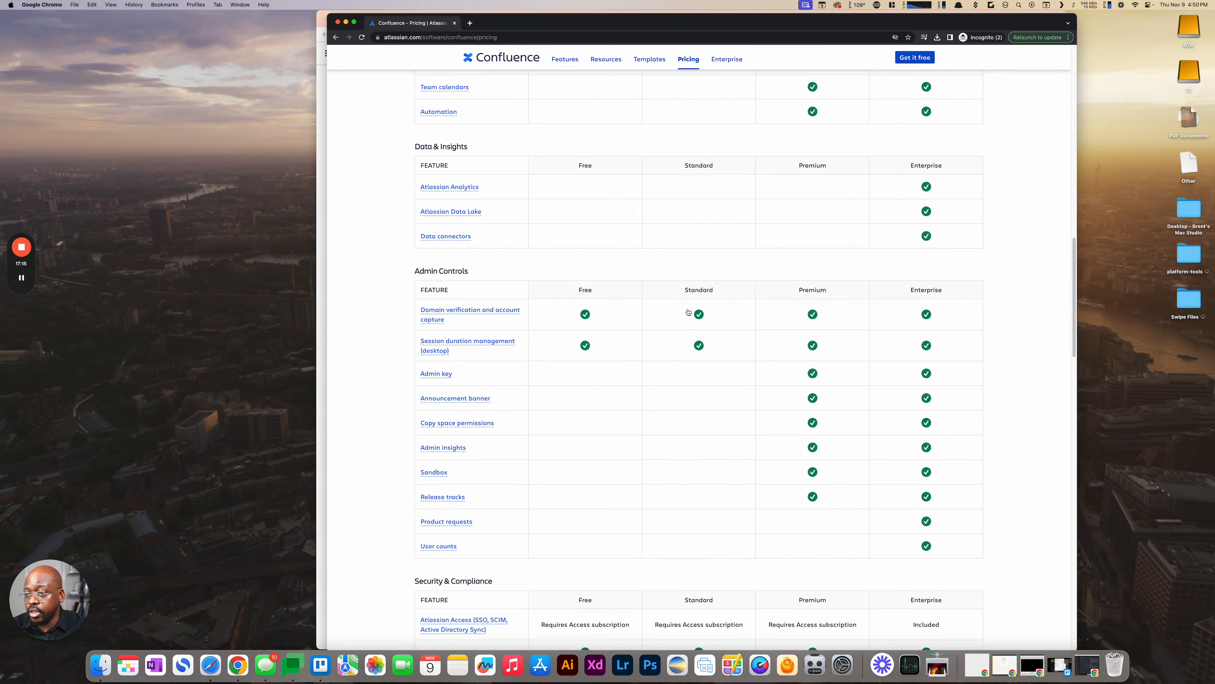
{"action": "scroll", "coordinate": [685, 335], "scroll_direction": "down", "scroll_amount": 5}
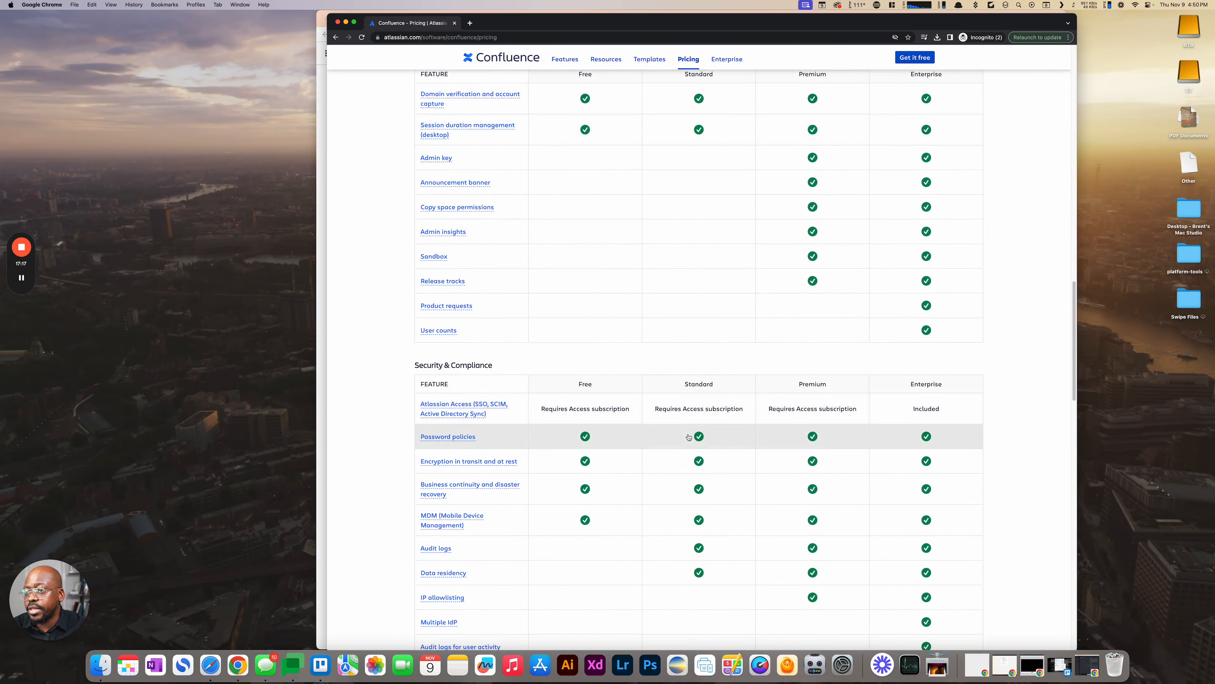
{"action": "scroll", "coordinate": [689, 435], "scroll_direction": "down", "scroll_amount": 3}
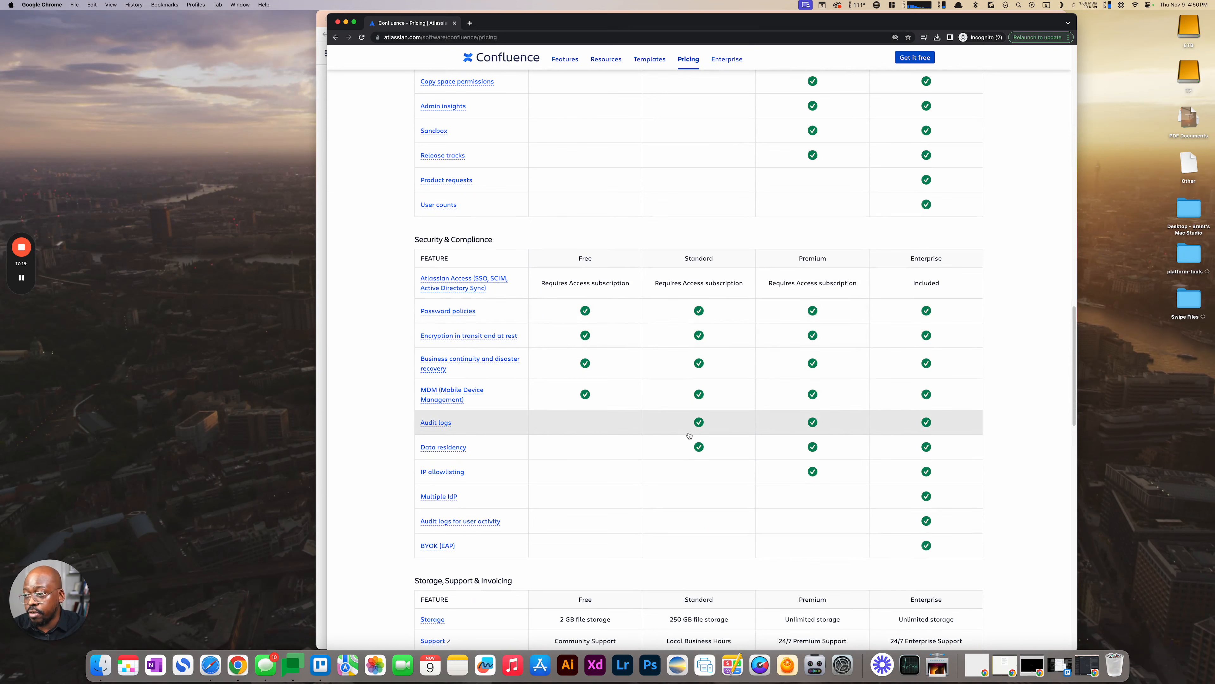
{"action": "scroll", "coordinate": [689, 435], "scroll_direction": "down", "scroll_amount": 4}
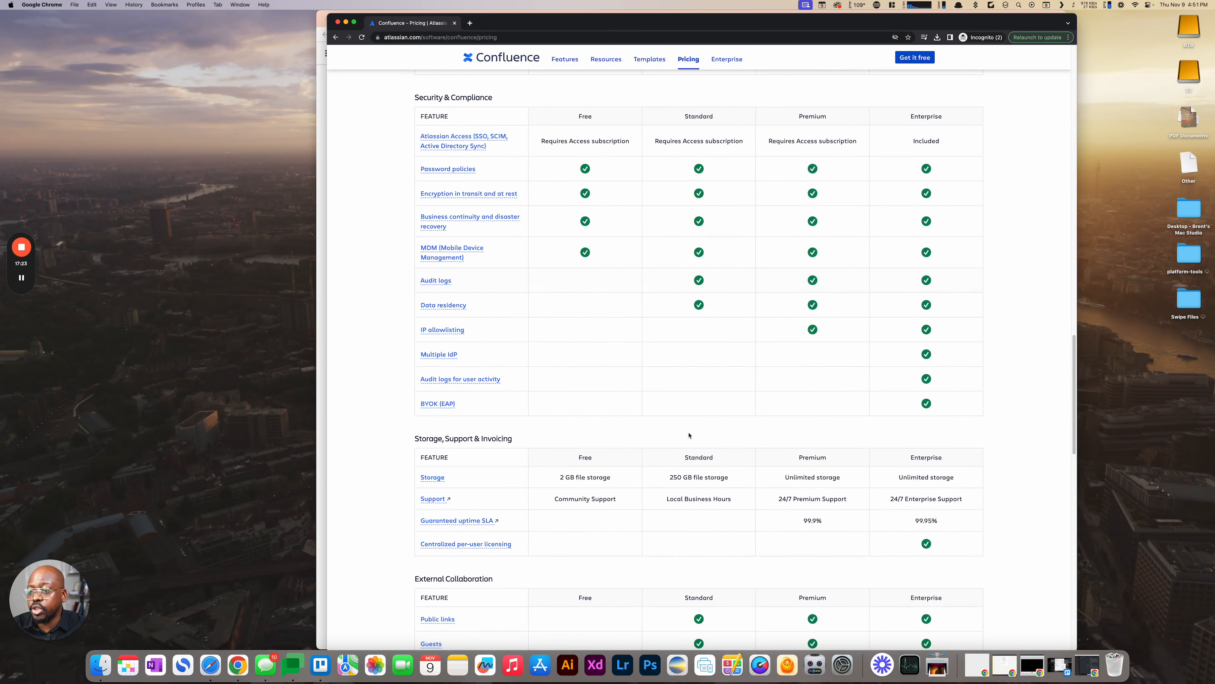